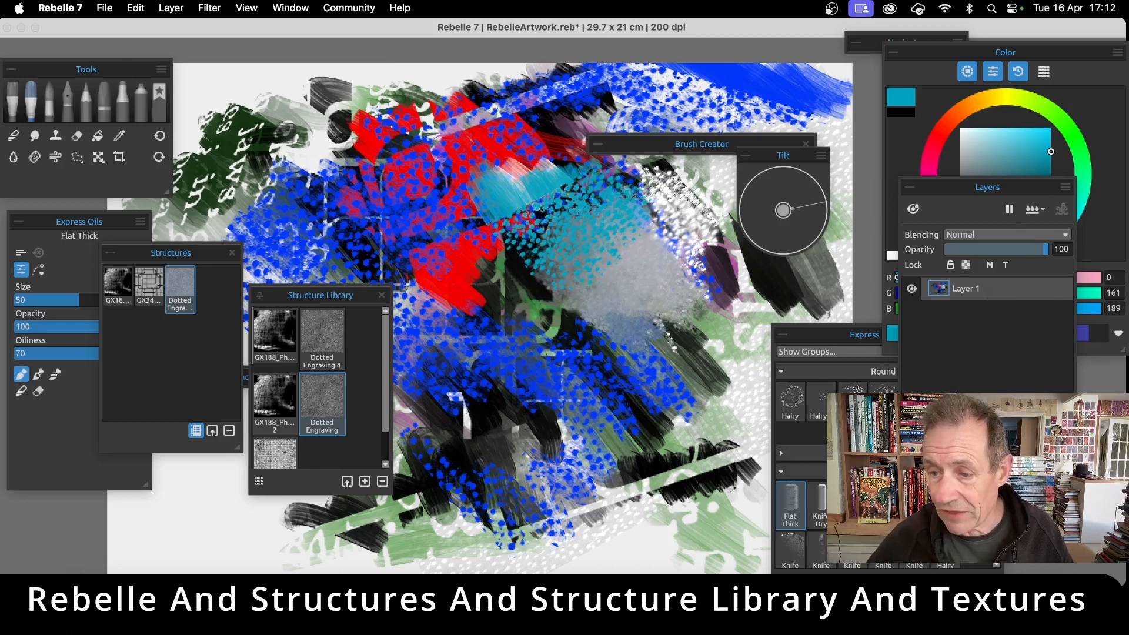
# Clear all paint from the layer and deactivate the Dotted Engraving structure on the canvas
pyautogui.press('BackSpace')
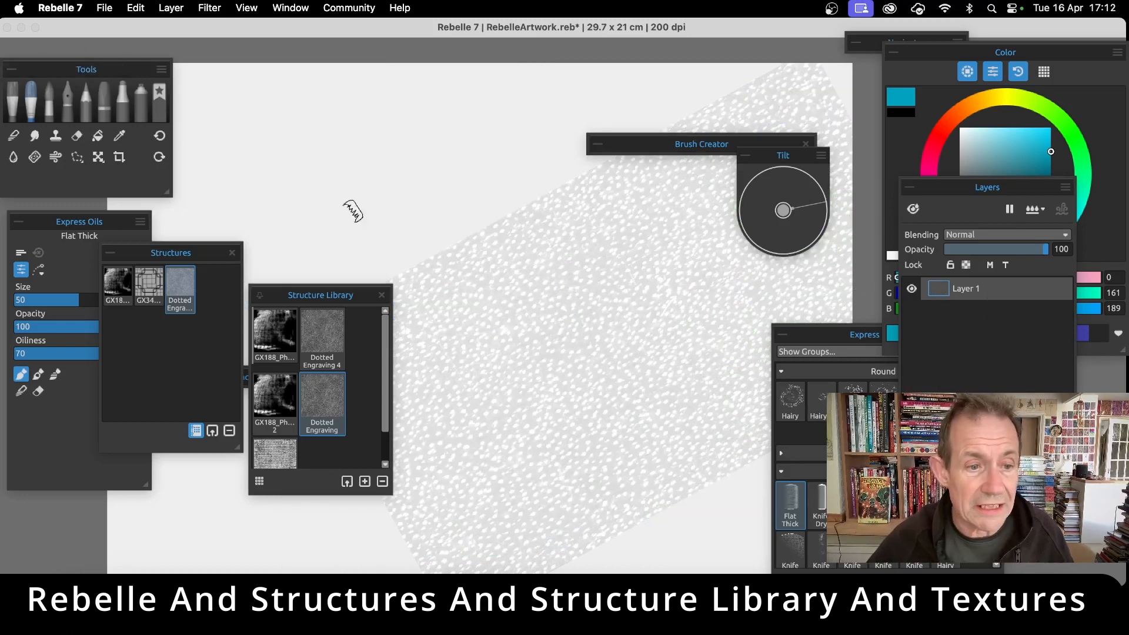
pyautogui.click(179, 340)
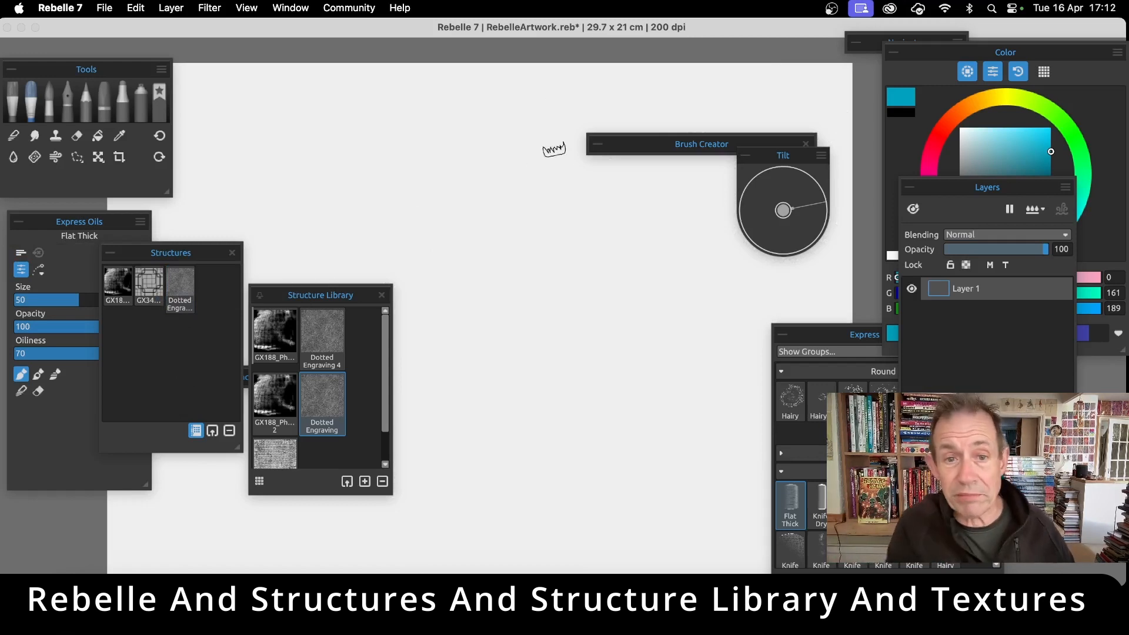
# Paint a large patch of diagonal teal strokes across the middle of the blank canvas with the Flat Thick oil brush
pyautogui.moveTo(501, 160)
pyautogui.mouseDown()
pyautogui.moveTo(520, 202)
pyautogui.moveTo(437, 145)
pyautogui.moveTo(465, 224)
pyautogui.moveTo(531, 306)
pyautogui.moveTo(563, 376)
pyautogui.moveTo(521, 279)
pyautogui.moveTo(524, 188)
pyautogui.moveTo(690, 342)
pyautogui.moveTo(690, 330)
pyautogui.moveTo(677, 291)
pyautogui.moveTo(539, 255)
pyautogui.moveTo(526, 361)
pyautogui.moveTo(470, 335)
pyautogui.moveTo(410, 272)
pyautogui.moveTo(489, 458)
pyautogui.moveTo(533, 491)
pyautogui.mouseUp()
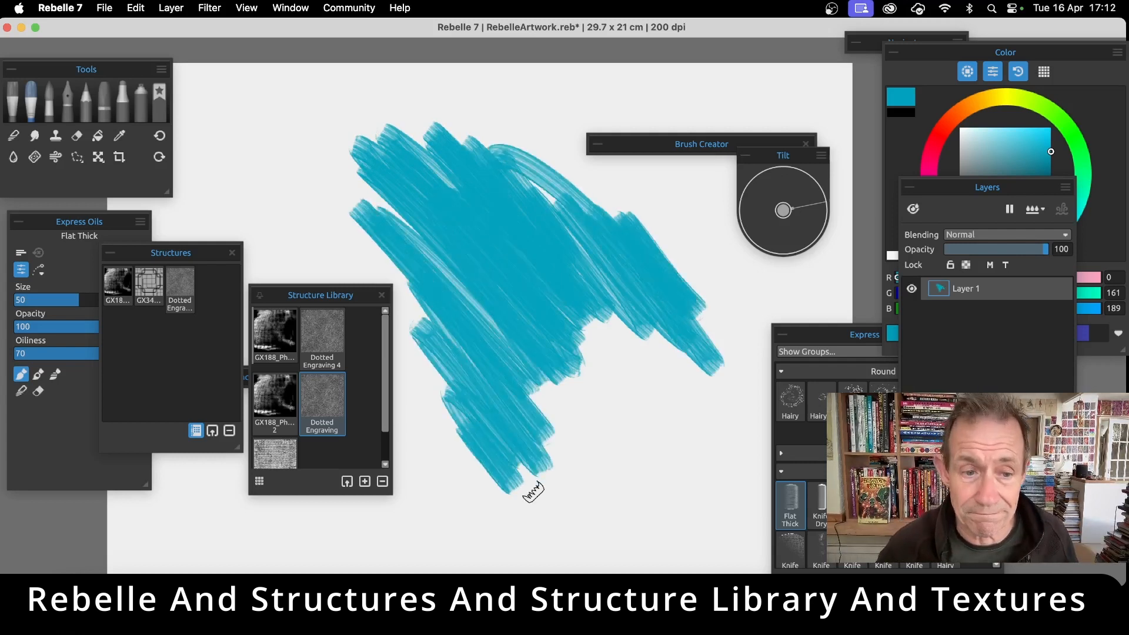
pyautogui.click(290, 8)
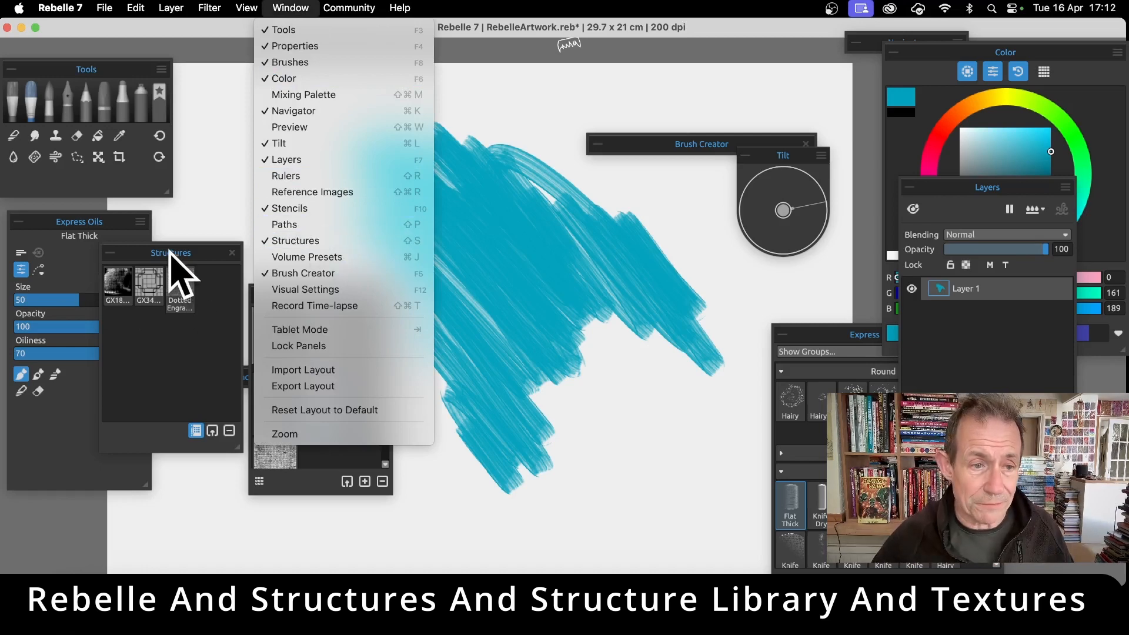
pyautogui.click(176, 270)
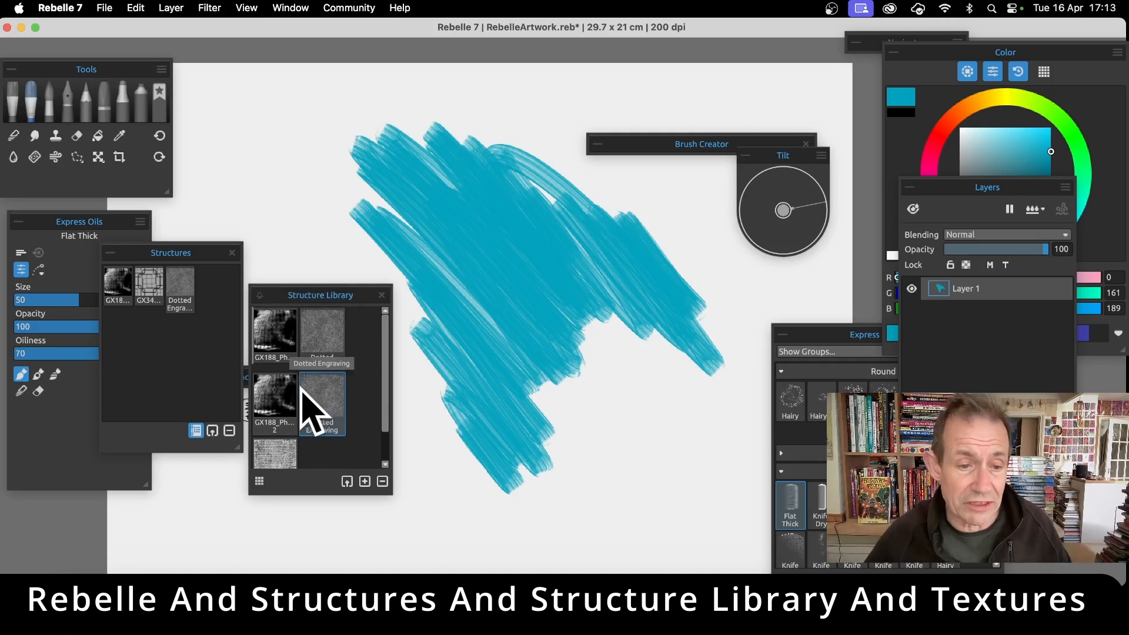
# Activate the Dotted Engraving structure, enlarge it, rotate it clockwise to a steeper diagonal over the teal patch, and apply the placement
pyautogui.click(181, 282)
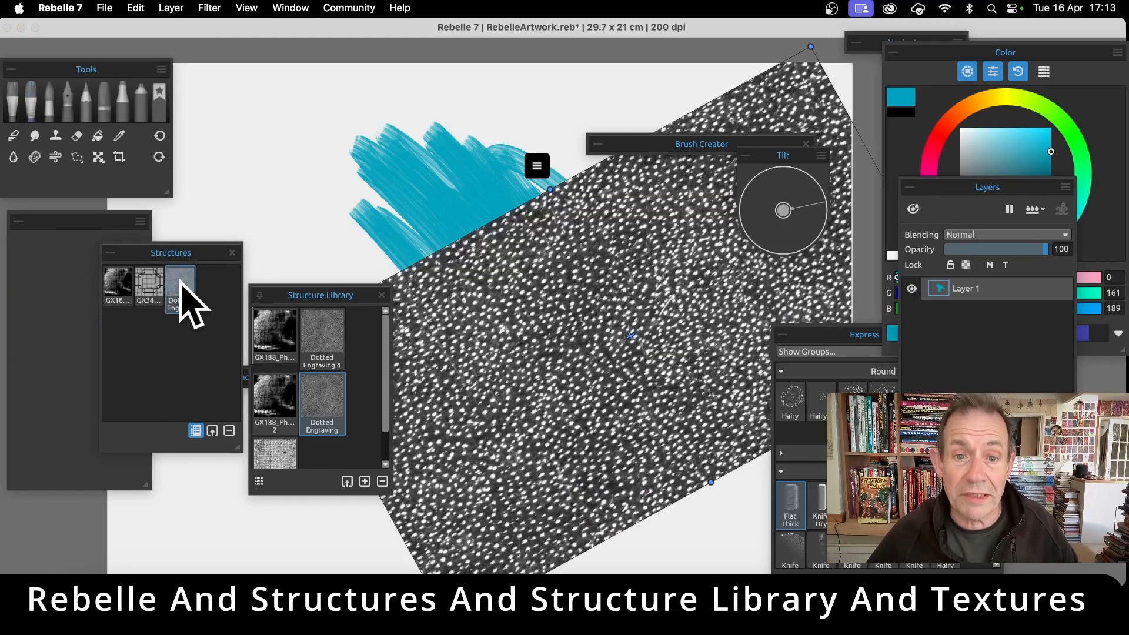
pyautogui.moveTo(550, 190)
pyautogui.mouseDown()
pyautogui.moveTo(446, 88)
pyautogui.moveTo(585, 232)
pyautogui.moveTo(499, 118)
pyautogui.moveTo(537, 157)
pyautogui.moveTo(524, 121)
pyautogui.mouseUp()
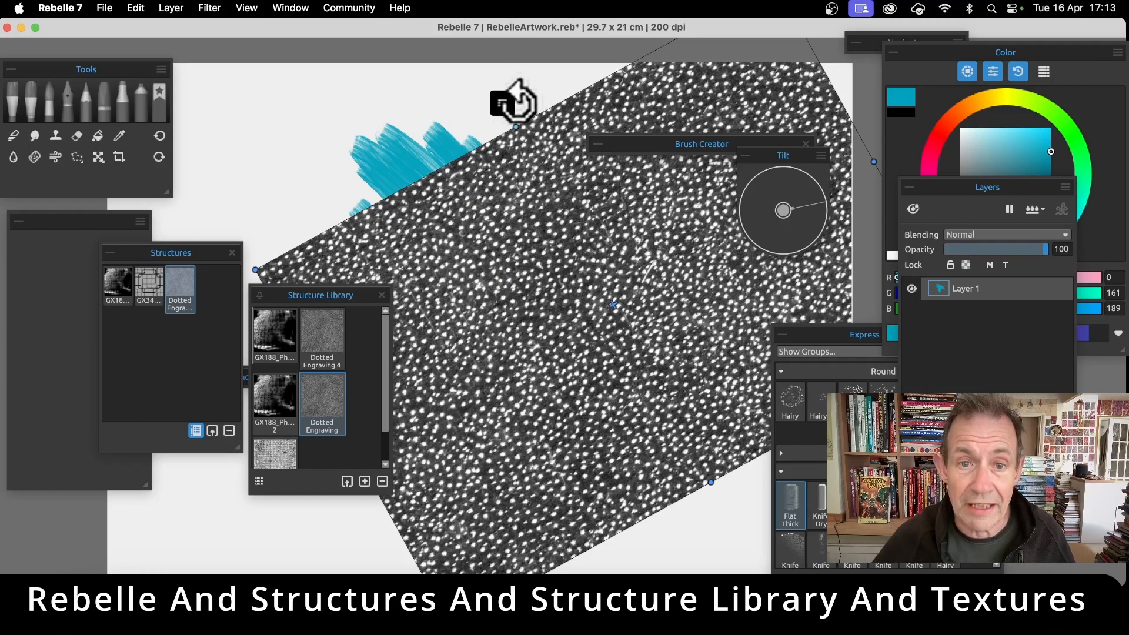
pyautogui.moveTo(518, 101); pyautogui.dragTo(718, 198)
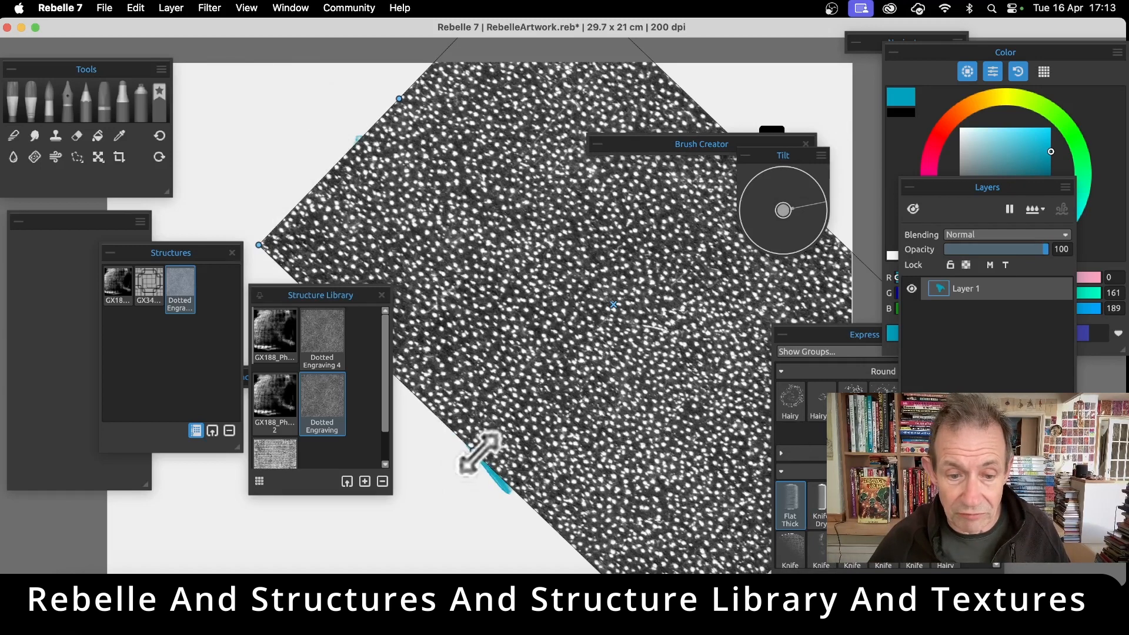
pyautogui.moveTo(479, 453); pyautogui.dragTo(448, 411)
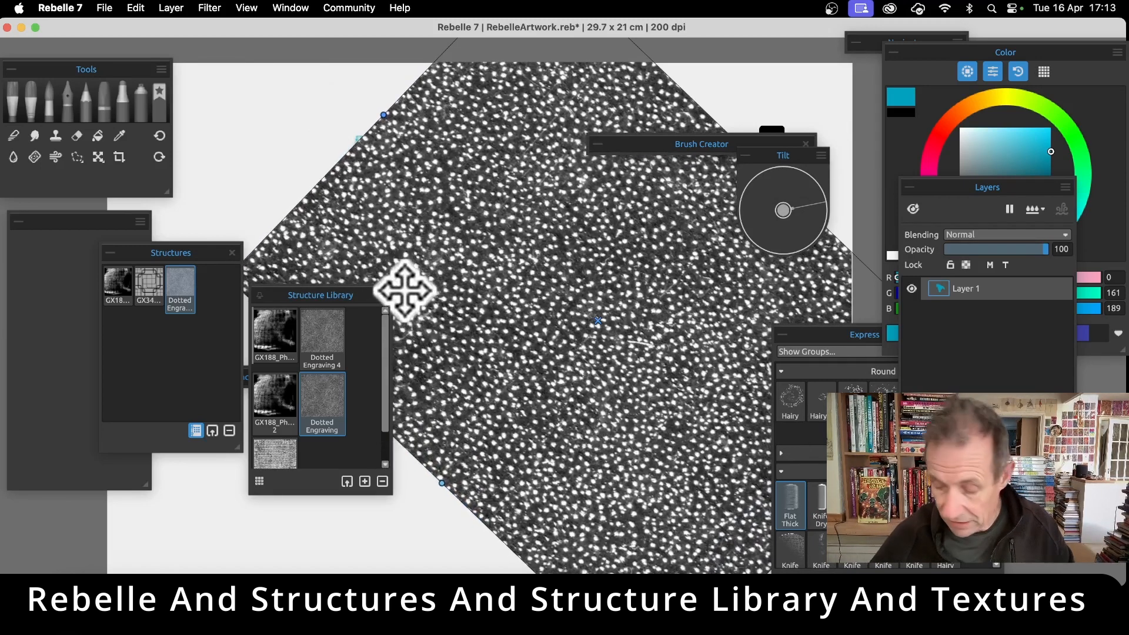
pyautogui.press('Return')
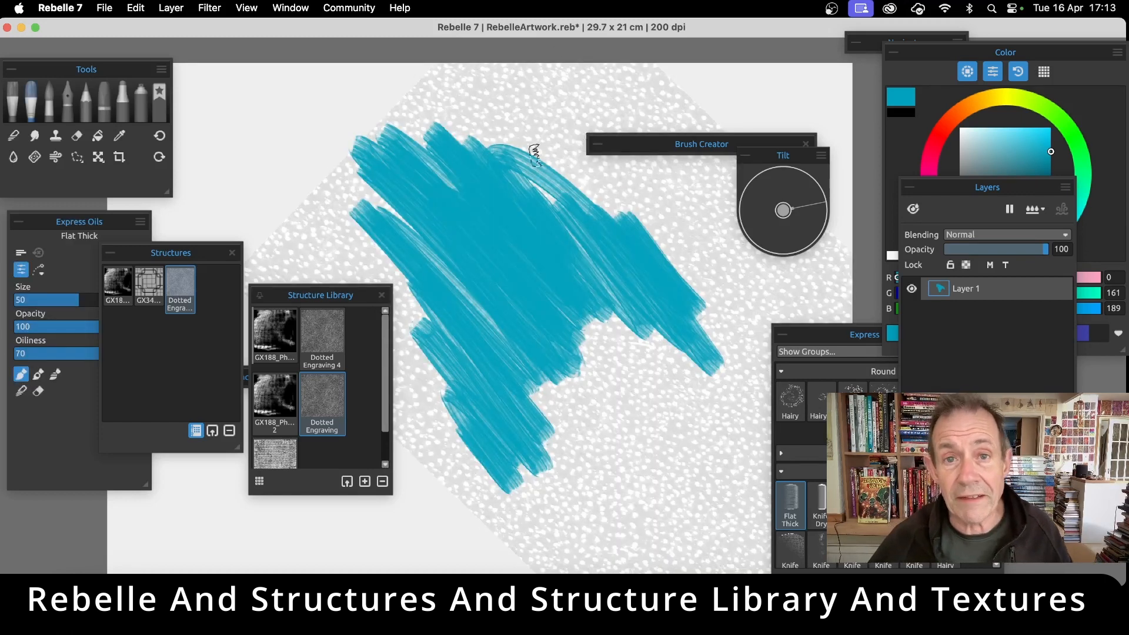
# Set the paint colour to bright red, RGB 255, 8, 0
pyautogui.click(940, 133)
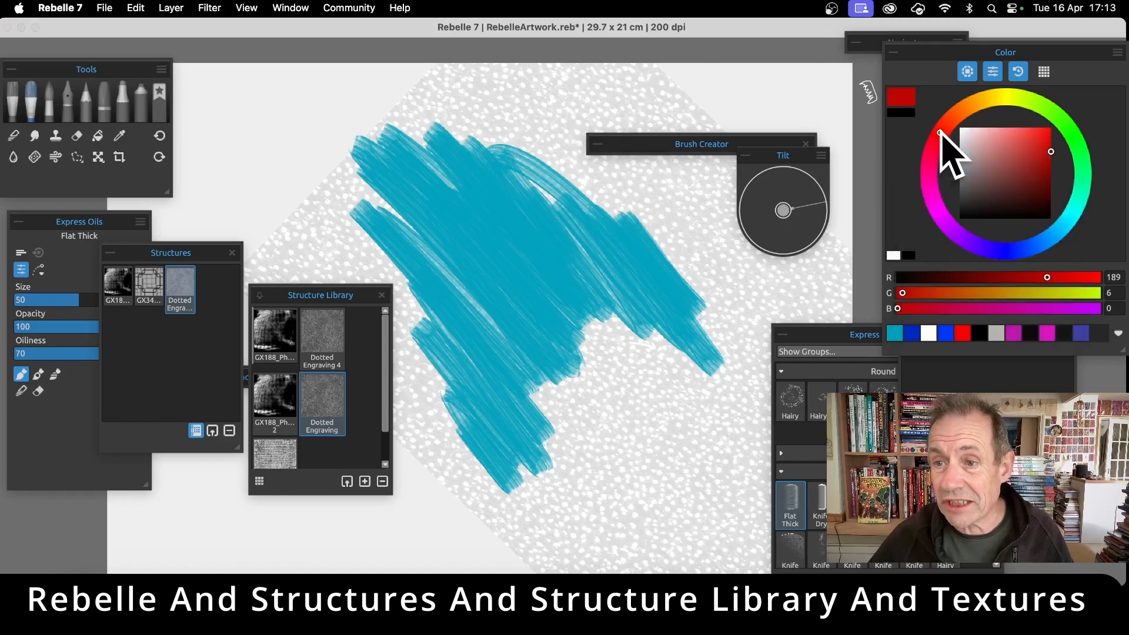
pyautogui.click(1051, 129)
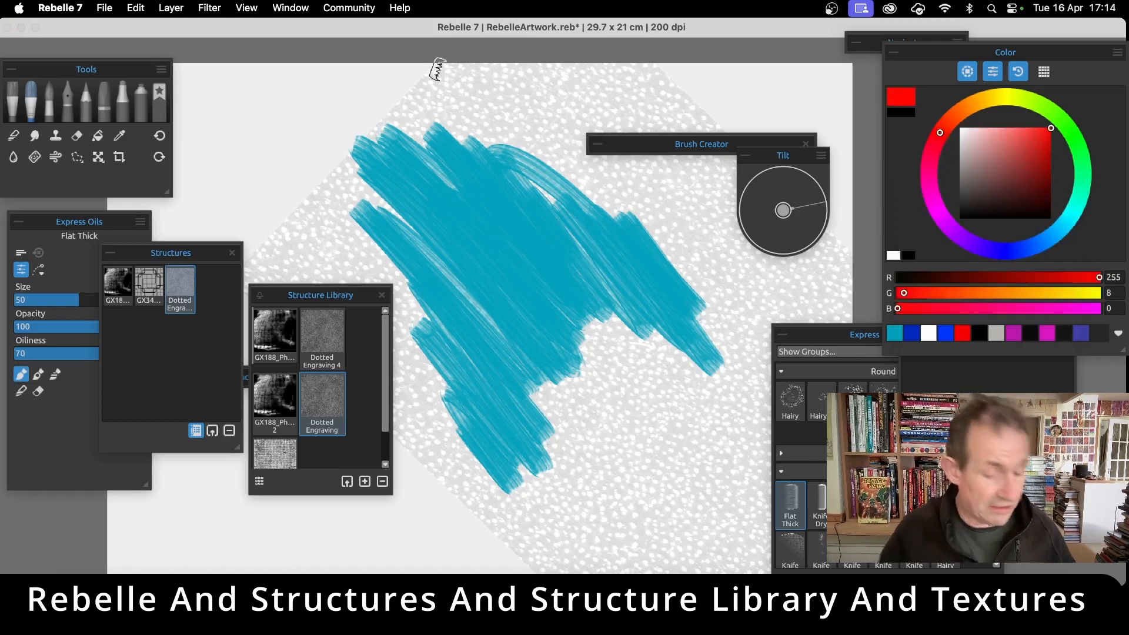
# Paint red strokes over the upper edge of the teal patch and across to the canvas's upper right, past the structure's edge
pyautogui.moveTo(522, 147)
pyautogui.mouseDown()
pyautogui.moveTo(547, 170)
pyautogui.moveTo(479, 152)
pyautogui.mouseUp()
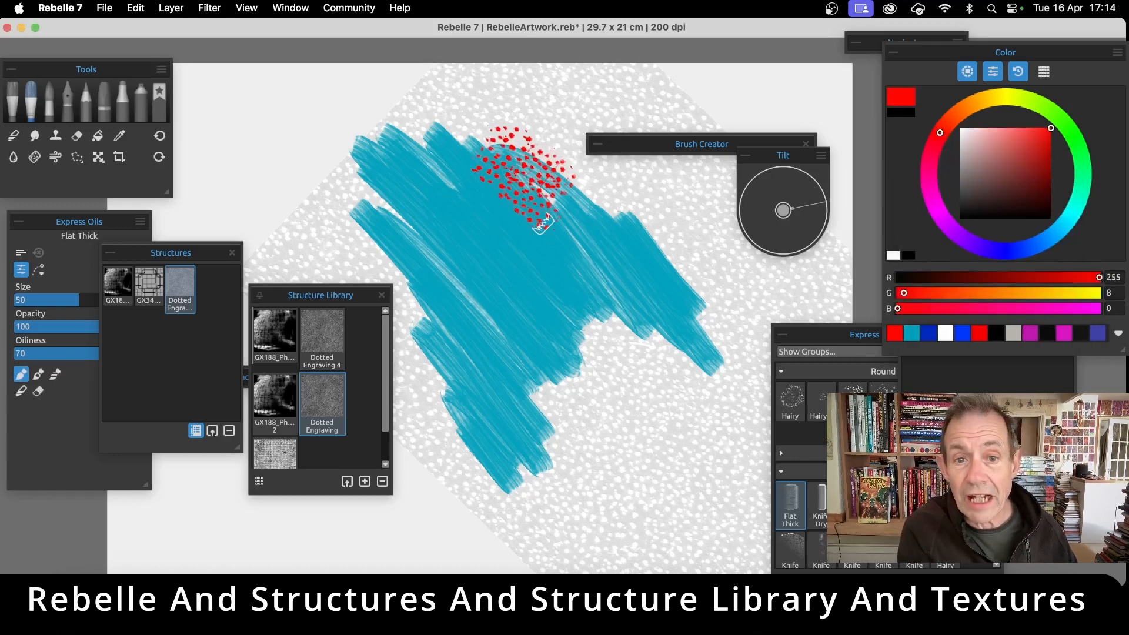
pyautogui.moveTo(568, 203)
pyautogui.mouseDown()
pyautogui.moveTo(547, 162)
pyautogui.moveTo(562, 141)
pyautogui.mouseUp()
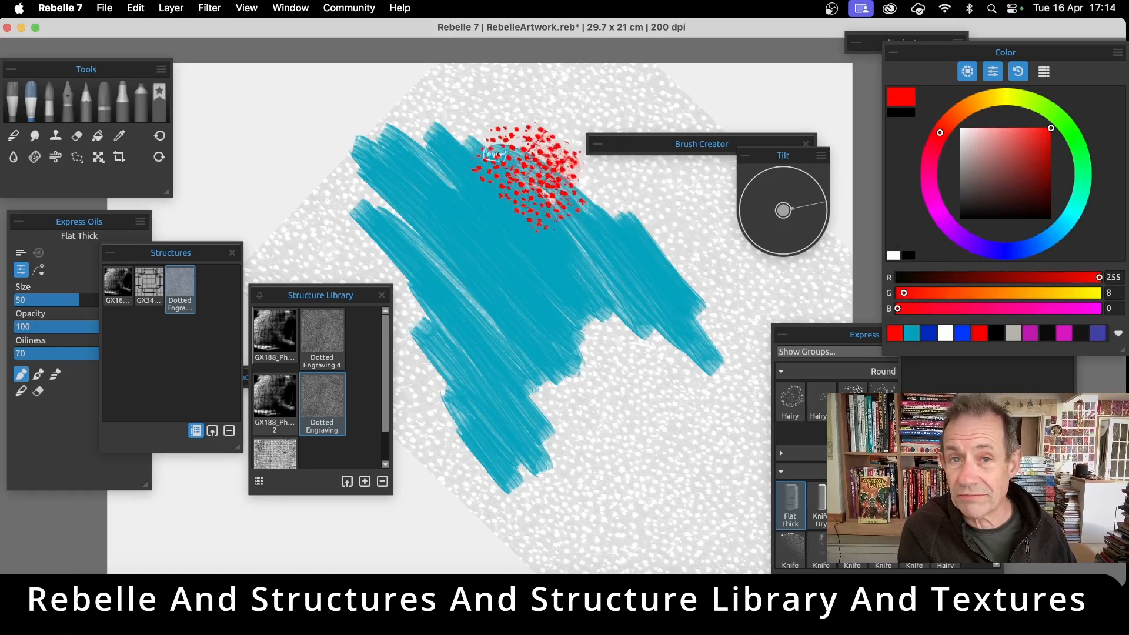
pyautogui.moveTo(450, 136)
pyautogui.mouseDown()
pyautogui.moveTo(481, 128)
pyautogui.moveTo(492, 108)
pyautogui.moveTo(558, 138)
pyautogui.moveTo(513, 98)
pyautogui.moveTo(581, 131)
pyautogui.moveTo(594, 100)
pyautogui.moveTo(633, 113)
pyautogui.moveTo(627, 90)
pyautogui.moveTo(690, 108)
pyautogui.mouseUp()
pyautogui.moveTo(514, 165)
pyautogui.mouseDown()
pyautogui.moveTo(569, 176)
pyautogui.moveTo(625, 234)
pyautogui.mouseUp()
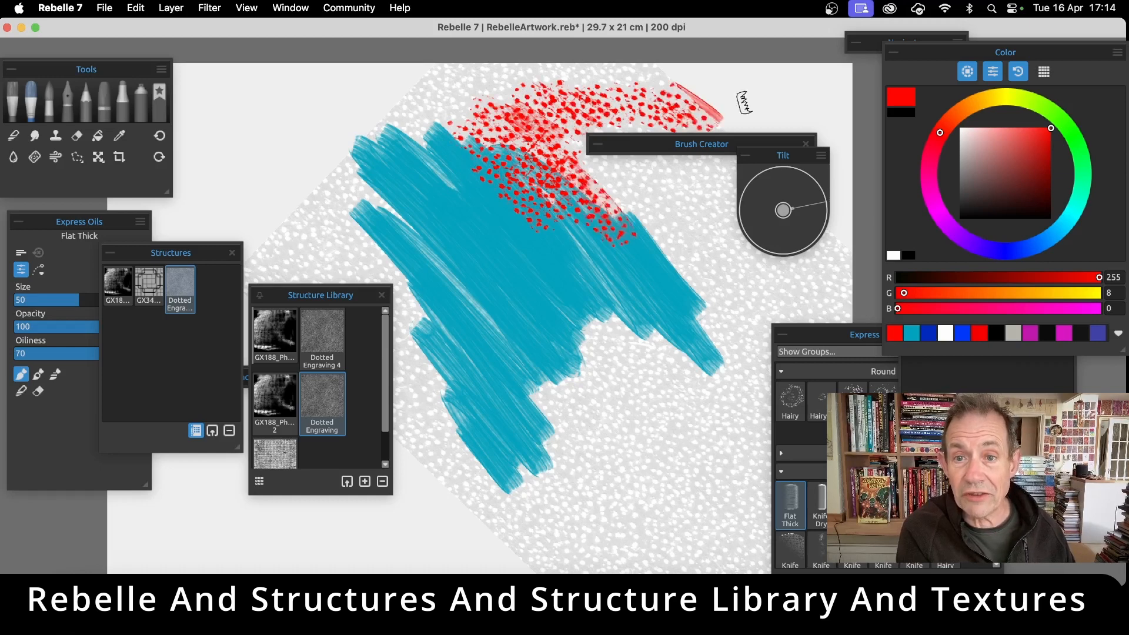
pyautogui.moveTo(700, 111)
pyautogui.mouseDown()
pyautogui.moveTo(748, 105)
pyautogui.moveTo(737, 76)
pyautogui.moveTo(799, 105)
pyautogui.mouseUp()
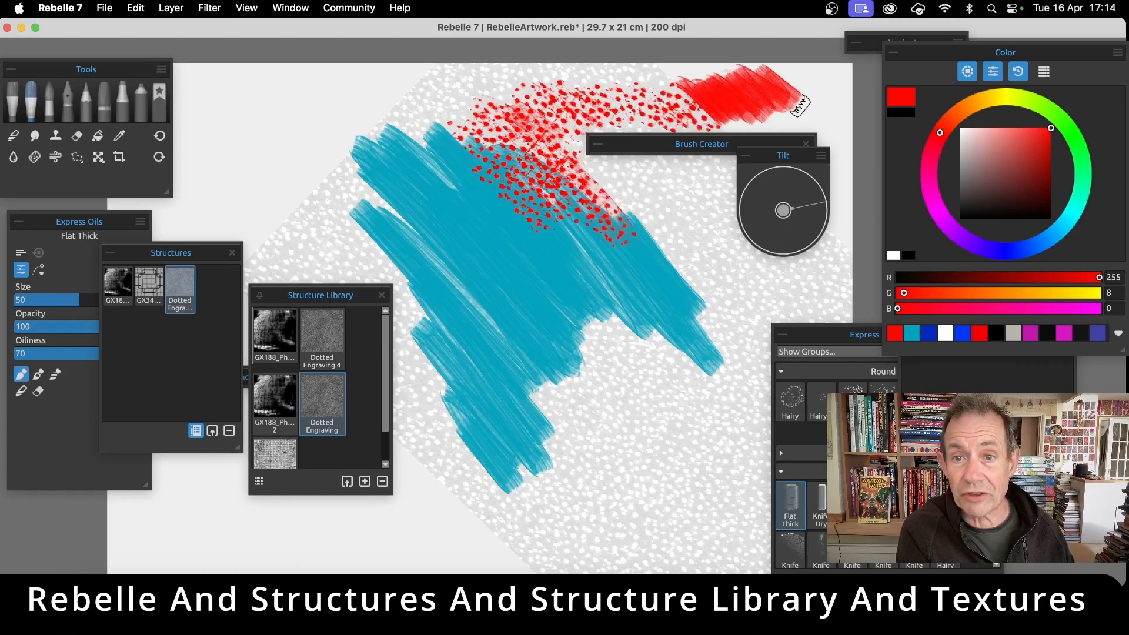
# Paint red strokes along the structure's left-hand edges and over the upper left of the teal patch
pyautogui.moveTo(447, 61)
pyautogui.mouseDown()
pyautogui.moveTo(317, 138)
pyautogui.moveTo(229, 250)
pyautogui.mouseUp()
pyautogui.moveTo(359, 147)
pyautogui.mouseDown()
pyautogui.moveTo(226, 235)
pyautogui.moveTo(247, 306)
pyautogui.moveTo(329, 400)
pyautogui.moveTo(410, 466)
pyautogui.mouseUp()
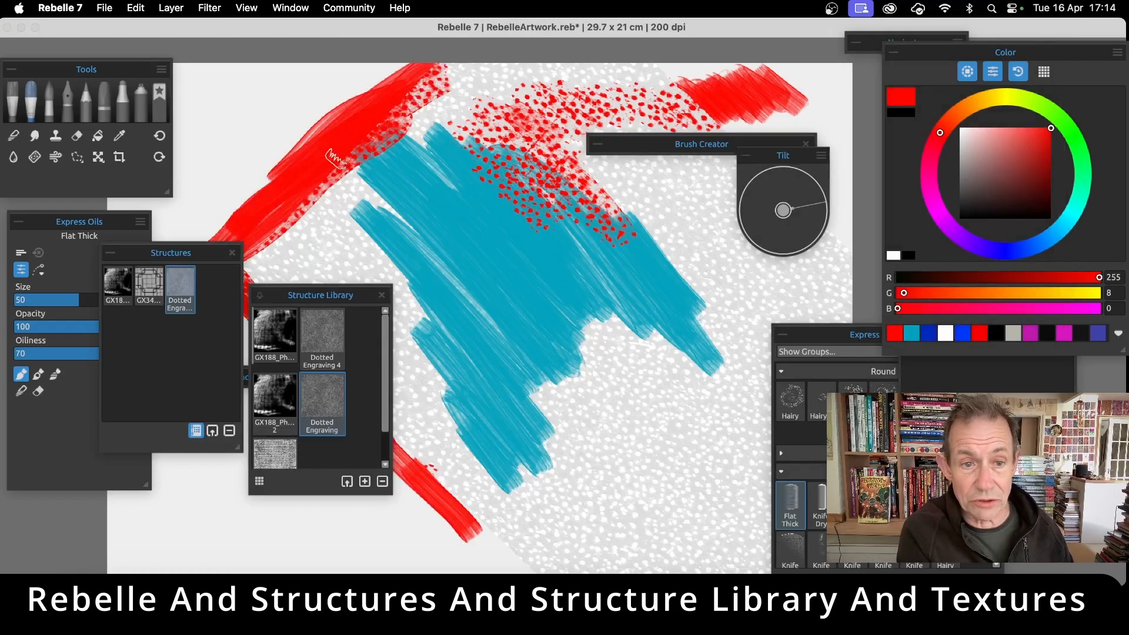
pyautogui.moveTo(398, 222)
pyautogui.mouseDown()
pyautogui.moveTo(341, 212)
pyautogui.moveTo(311, 247)
pyautogui.moveTo(300, 234)
pyautogui.moveTo(362, 155)
pyautogui.moveTo(442, 171)
pyautogui.moveTo(432, 126)
pyautogui.moveTo(506, 141)
pyautogui.mouseUp()
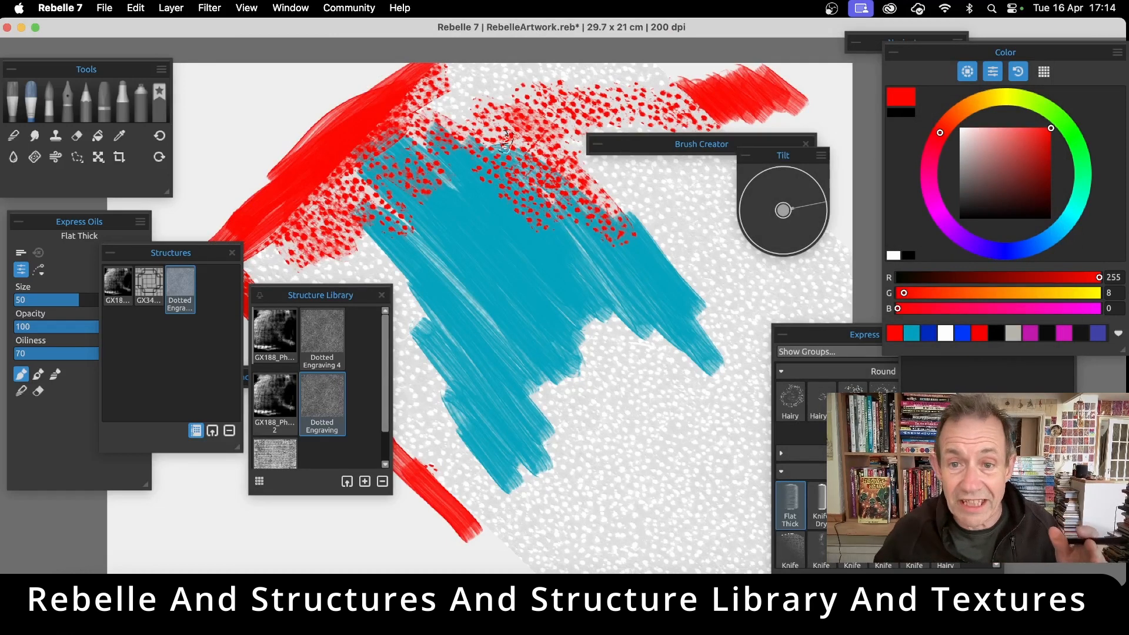
# Move the Dotted Engraving structure to the left so it covers the canvas's upper-left area, and apply the placement
pyautogui.click(184, 287)
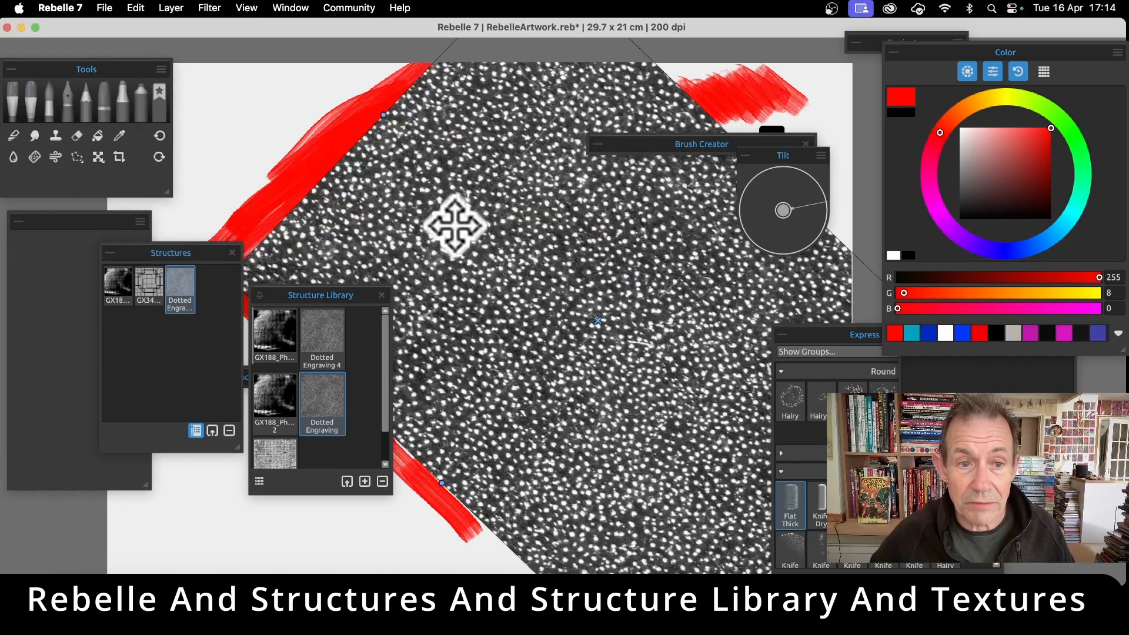
pyautogui.moveTo(459, 222)
pyautogui.mouseDown()
pyautogui.moveTo(302, 197)
pyautogui.moveTo(505, 171)
pyautogui.mouseUp()
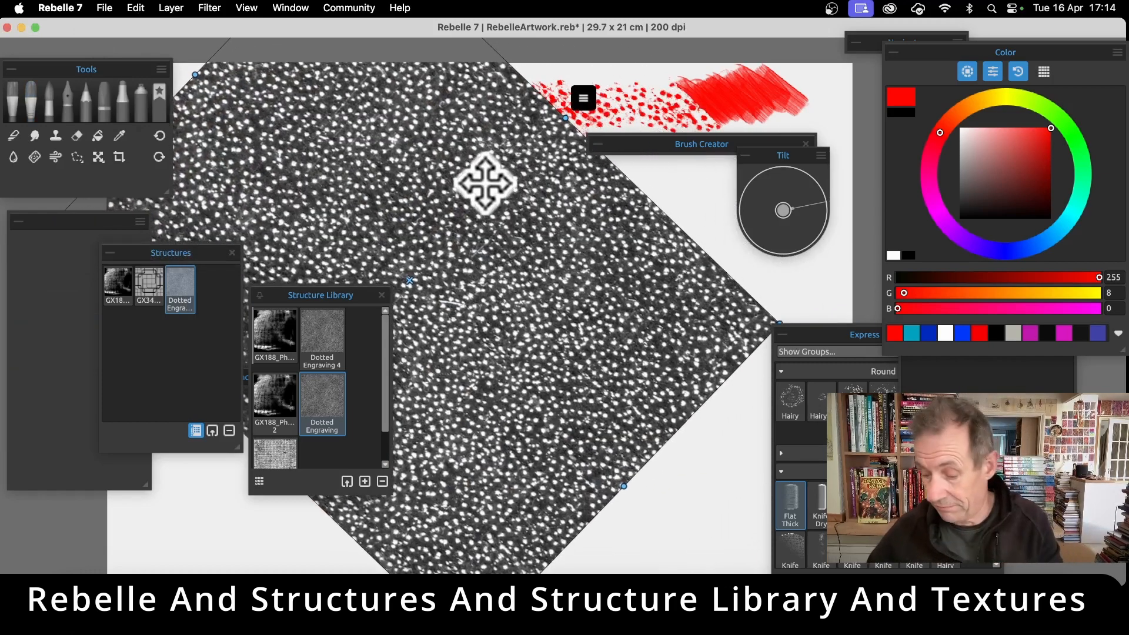
pyautogui.press('Return')
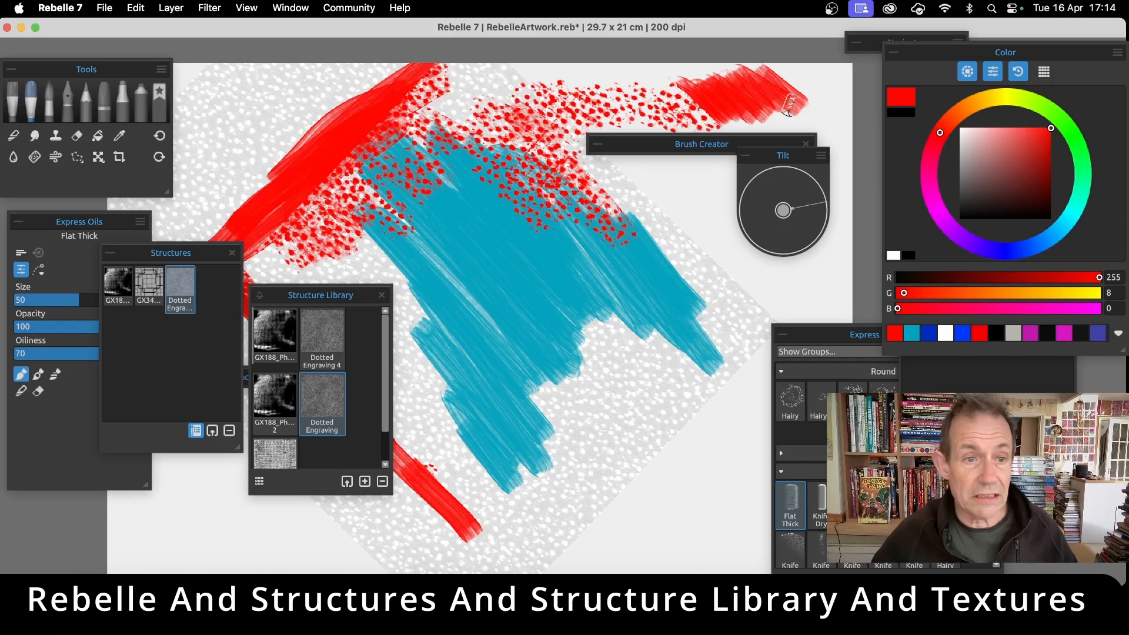
# Paint red strokes through the moved structure in the canvas's upper-left area and around the lower part of the teal patch
pyautogui.moveTo(234, 91)
pyautogui.mouseDown()
pyautogui.moveTo(294, 95)
pyautogui.moveTo(265, 73)
pyautogui.moveTo(253, 134)
pyautogui.moveTo(233, 141)
pyautogui.moveTo(282, 147)
pyautogui.moveTo(285, 130)
pyautogui.moveTo(225, 155)
pyautogui.moveTo(200, 147)
pyautogui.moveTo(221, 99)
pyautogui.moveTo(234, 136)
pyautogui.moveTo(227, 110)
pyautogui.mouseUp()
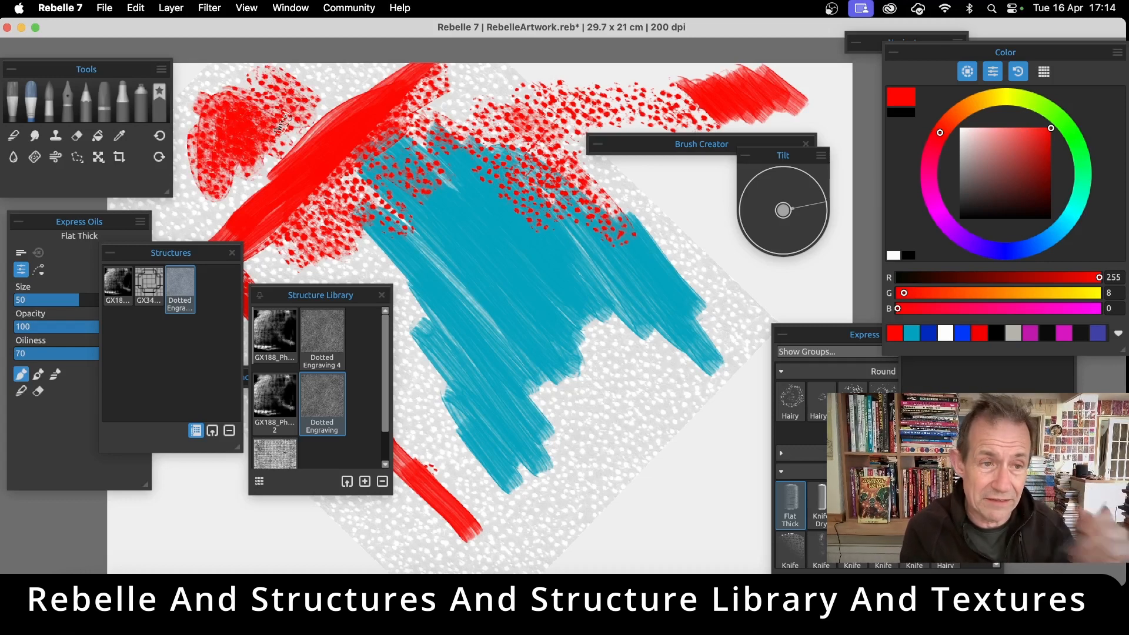
pyautogui.moveTo(235, 92)
pyautogui.mouseDown()
pyautogui.moveTo(289, 123)
pyautogui.moveTo(251, 94)
pyautogui.moveTo(317, 109)
pyautogui.moveTo(286, 91)
pyautogui.moveTo(341, 103)
pyautogui.moveTo(335, 76)
pyautogui.mouseUp()
pyautogui.moveTo(597, 309)
pyautogui.mouseDown()
pyautogui.moveTo(642, 374)
pyautogui.moveTo(634, 391)
pyautogui.moveTo(604, 373)
pyautogui.moveTo(550, 313)
pyautogui.moveTo(571, 419)
pyautogui.mouseUp()
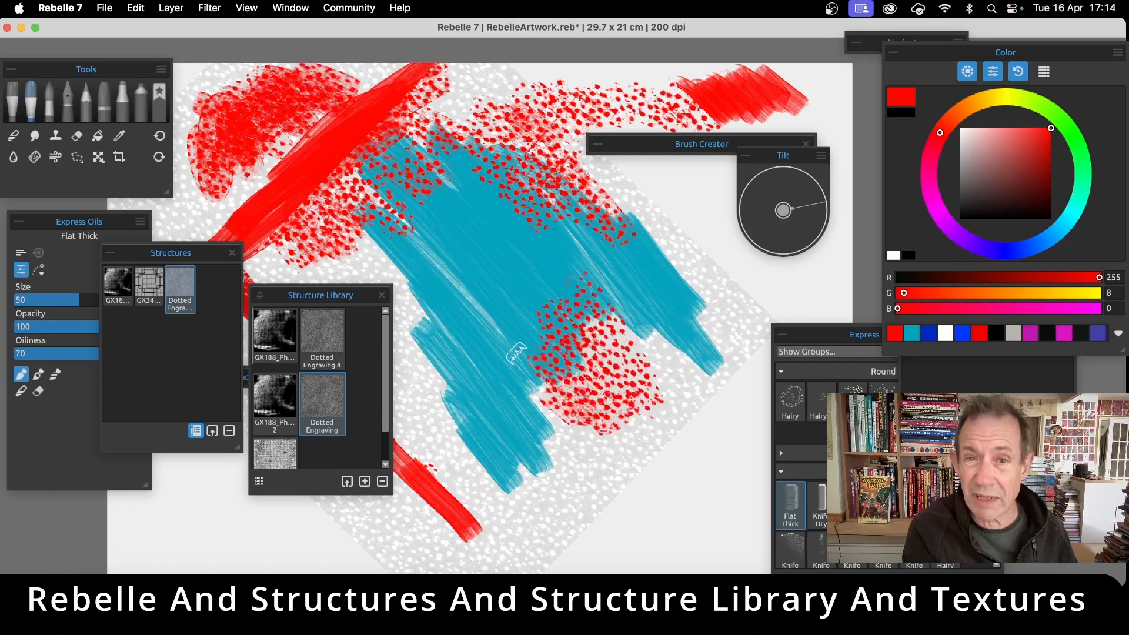
pyautogui.moveTo(516, 353)
pyautogui.mouseDown()
pyautogui.moveTo(530, 395)
pyautogui.moveTo(559, 375)
pyautogui.moveTo(587, 300)
pyautogui.moveTo(617, 363)
pyautogui.moveTo(582, 312)
pyautogui.moveTo(622, 351)
pyautogui.moveTo(611, 310)
pyautogui.moveTo(656, 360)
pyautogui.mouseUp()
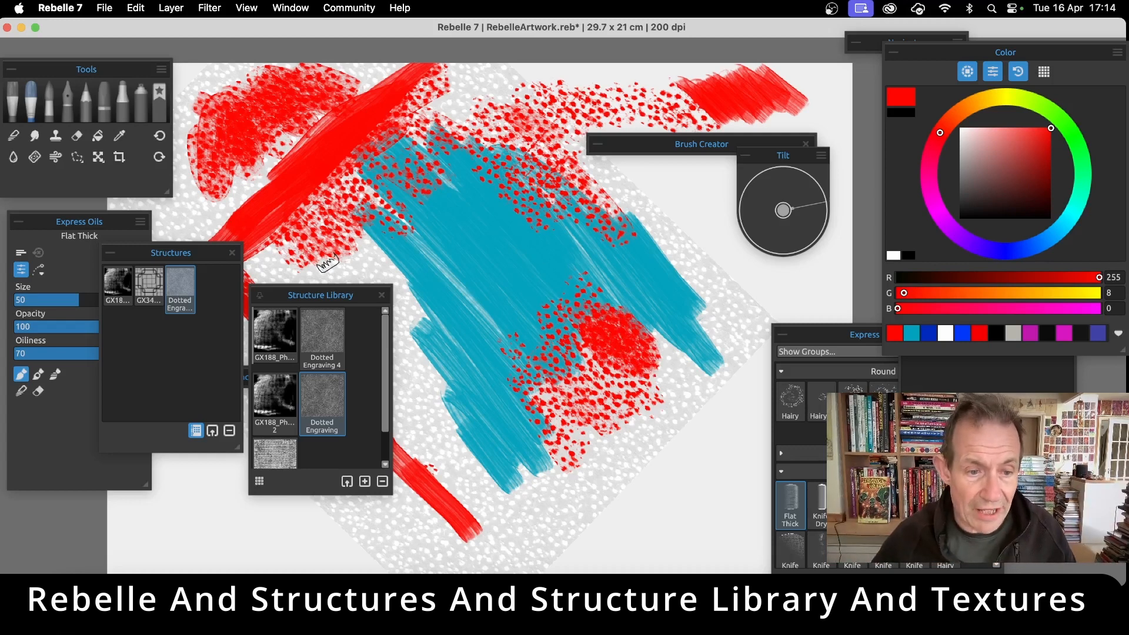
# Undo all the red strokes and structure placements back to the plain teal patch
pyautogui.press('super+z')
pyautogui.press('super+z')
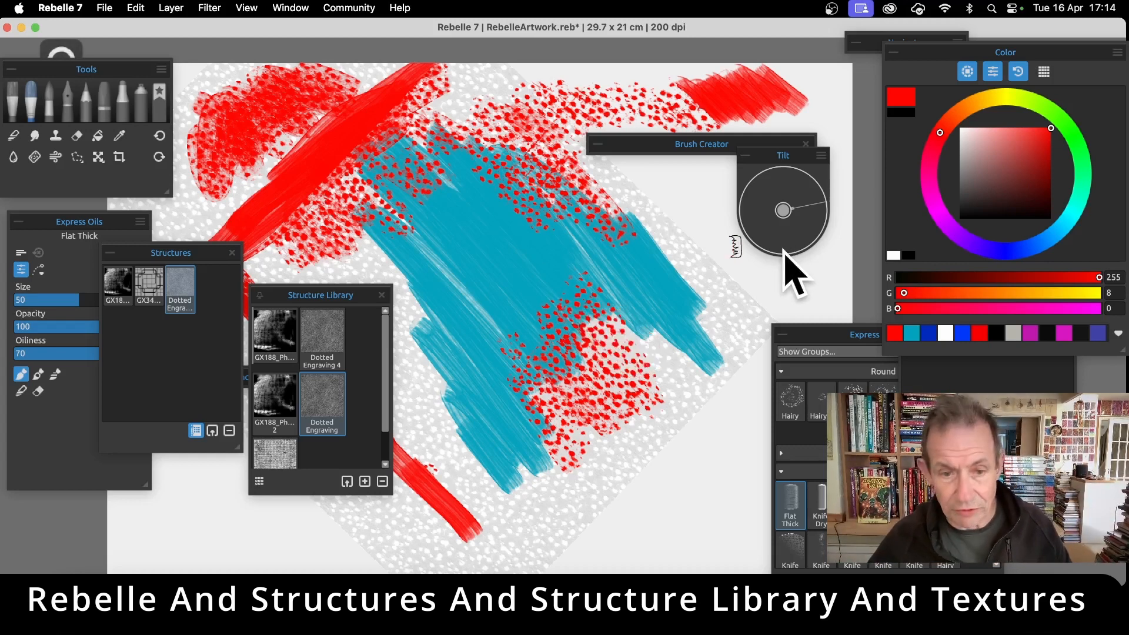
pyautogui.press('super+z')
pyautogui.press('super+z')
pyautogui.press('super+z')
pyautogui.press('super+z')
pyautogui.press('super+z')
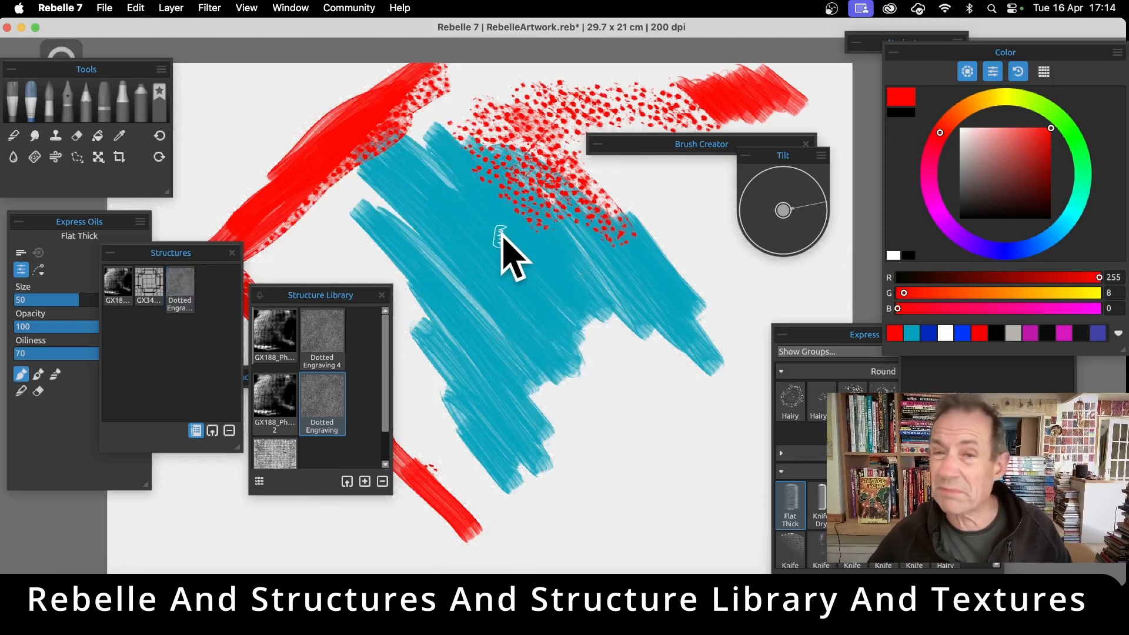
pyautogui.press('super+z')
pyautogui.press('super+z')
pyautogui.press('super+z')
pyautogui.press('super+z')
pyautogui.press('super+z')
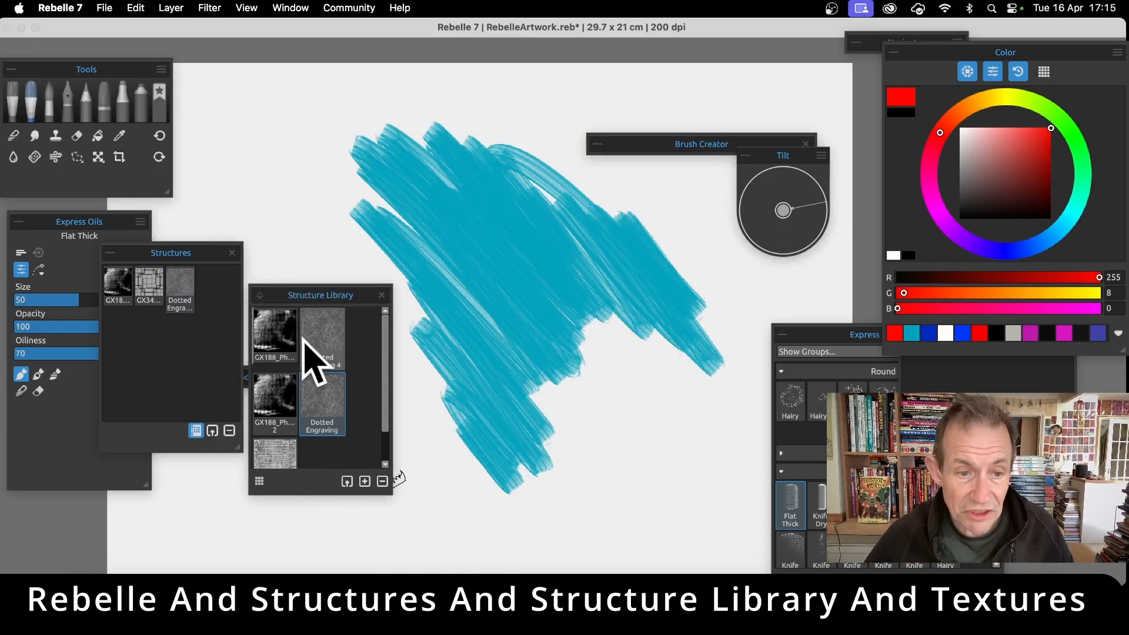
# Move the Structures and Structure Library panels over the canvas, and open and cancel the library's import dialog
pyautogui.moveTo(209, 270); pyautogui.dragTo(373, 177)
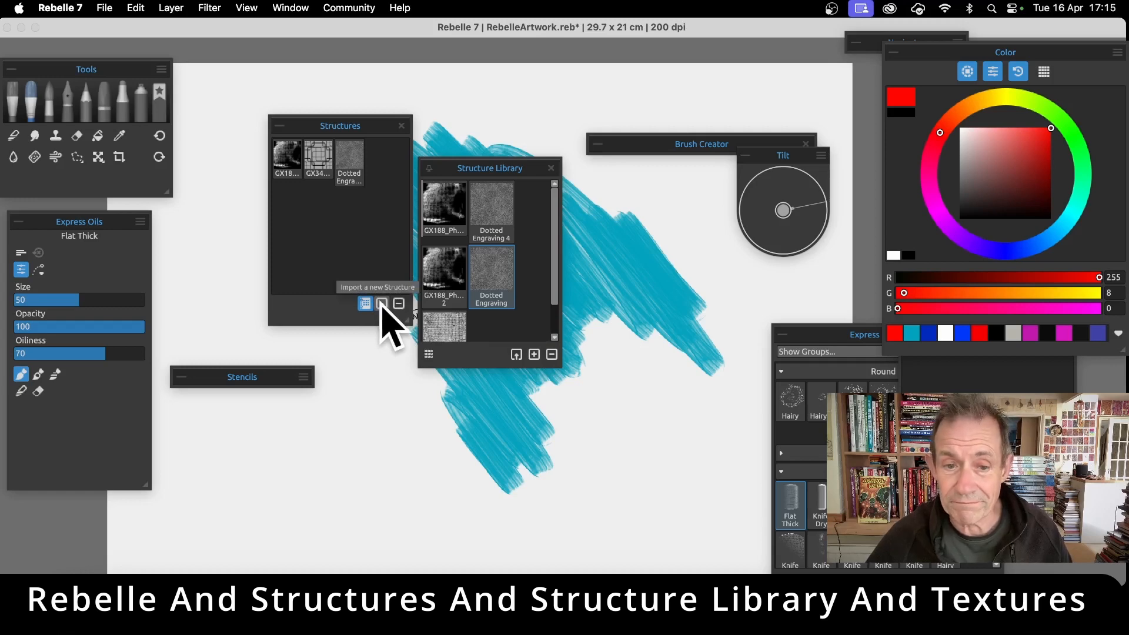
pyautogui.click(516, 355)
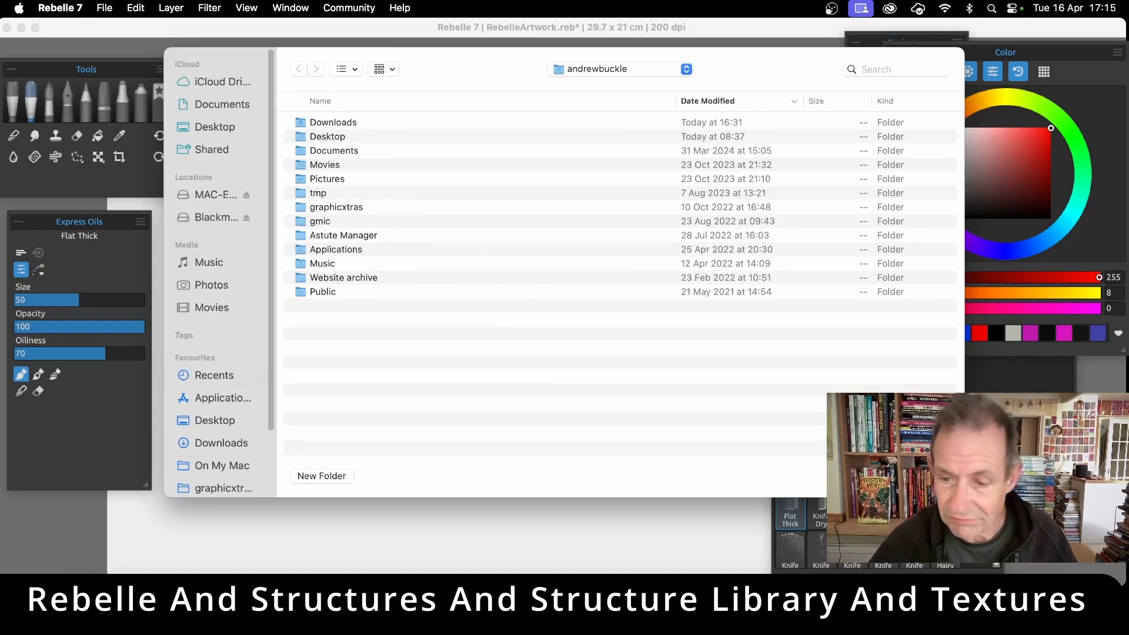
pyautogui.click(883, 475)
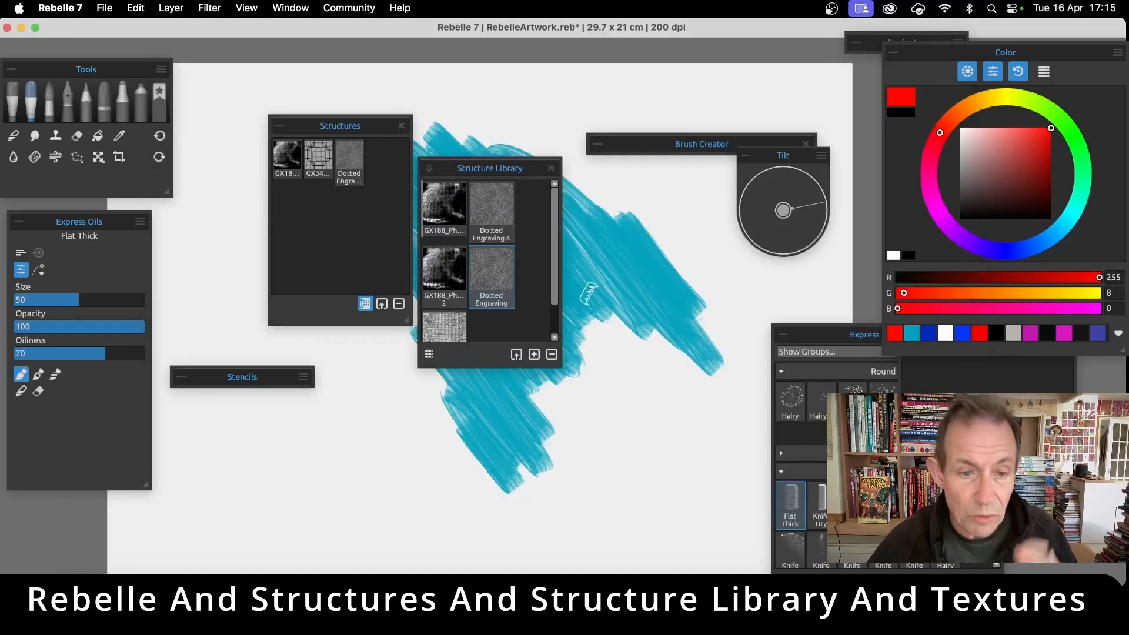
# Import the pattern image GX34_Outlines1_042.png from the Patterns PNG folder as a structure and add it to the Structure Library
pyautogui.click(383, 304)
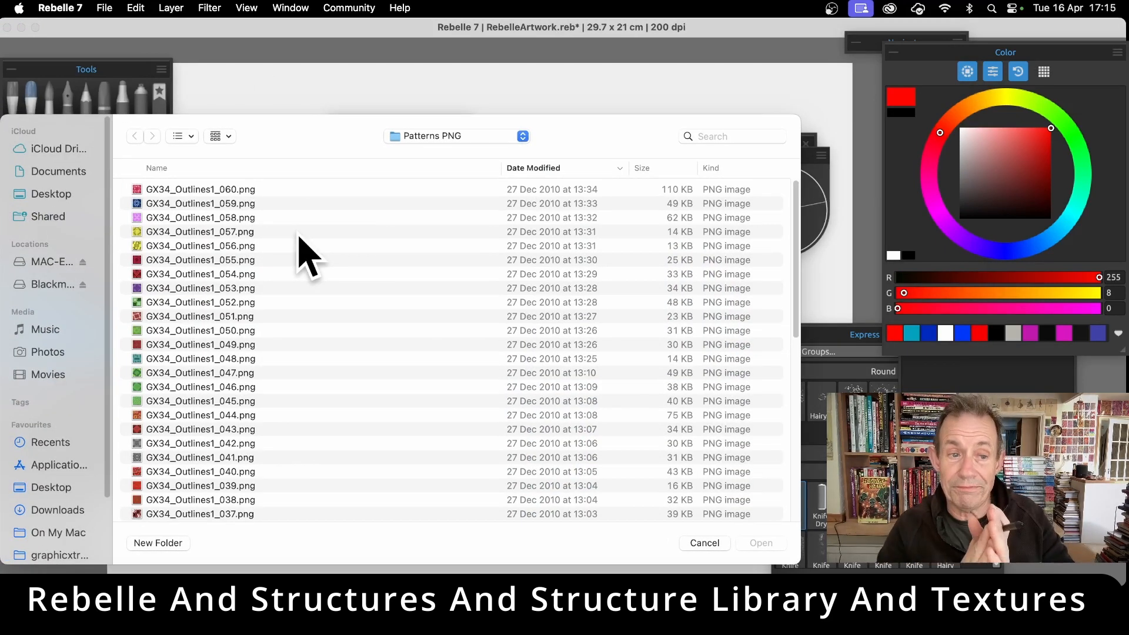
pyautogui.scroll(-3, 203, 297)
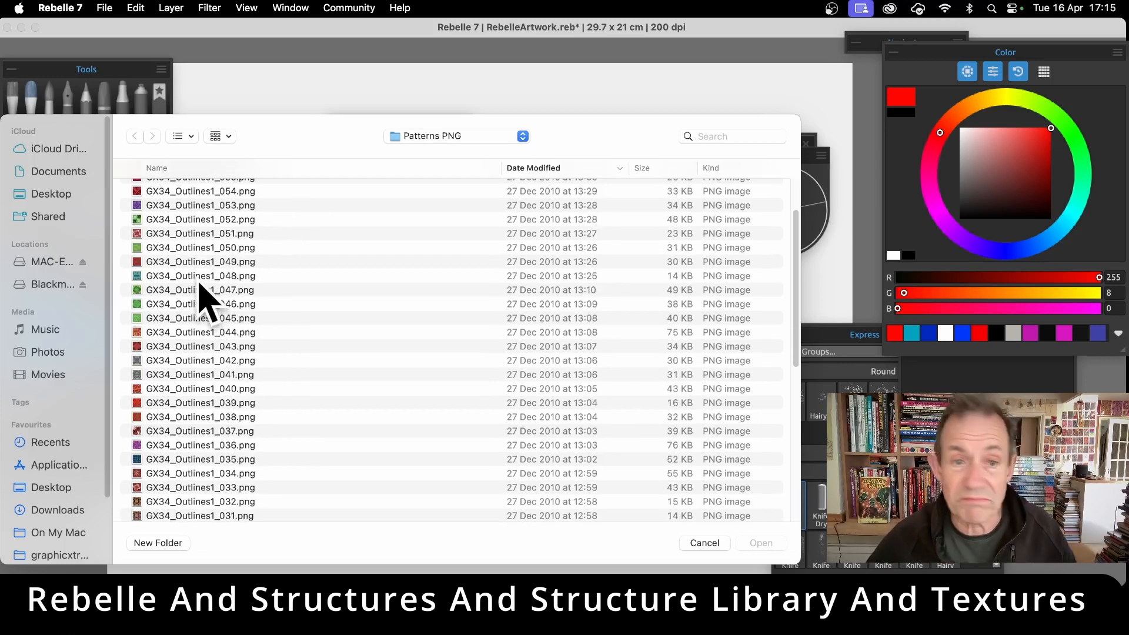
pyautogui.scroll(-3, 200, 297)
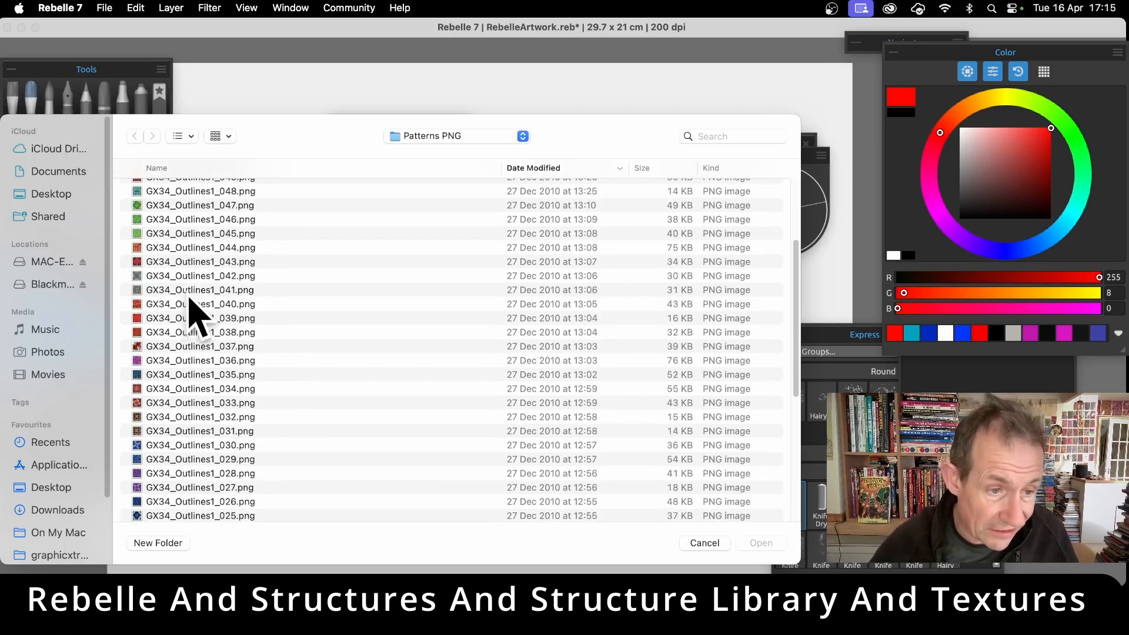
pyautogui.scroll(-1, 192, 311)
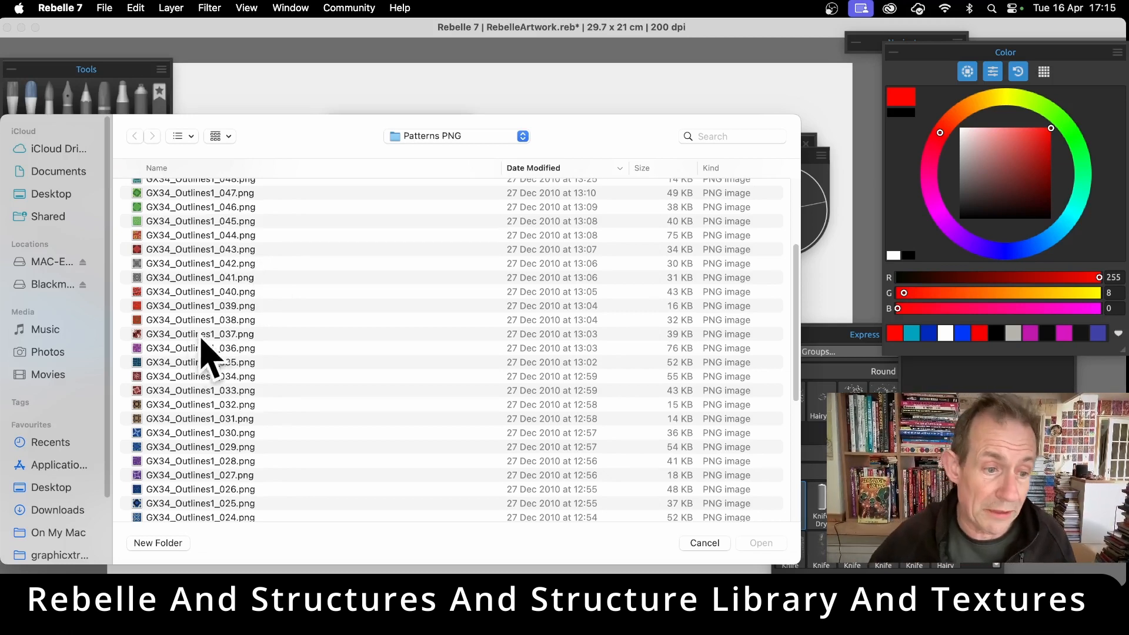
pyautogui.click(151, 264)
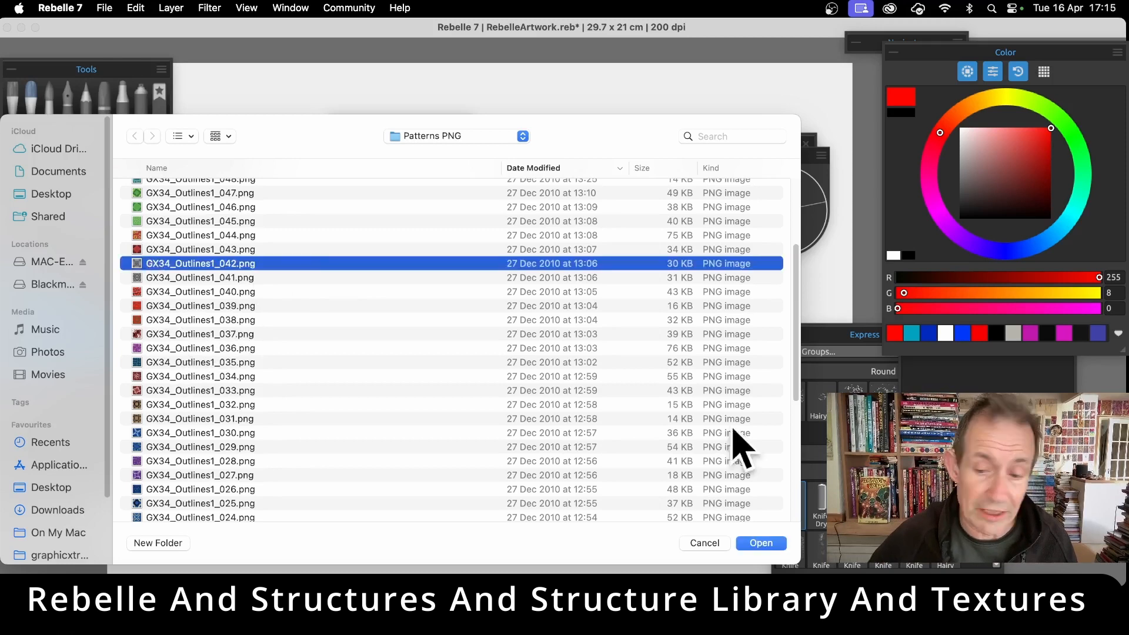
pyautogui.click(768, 543)
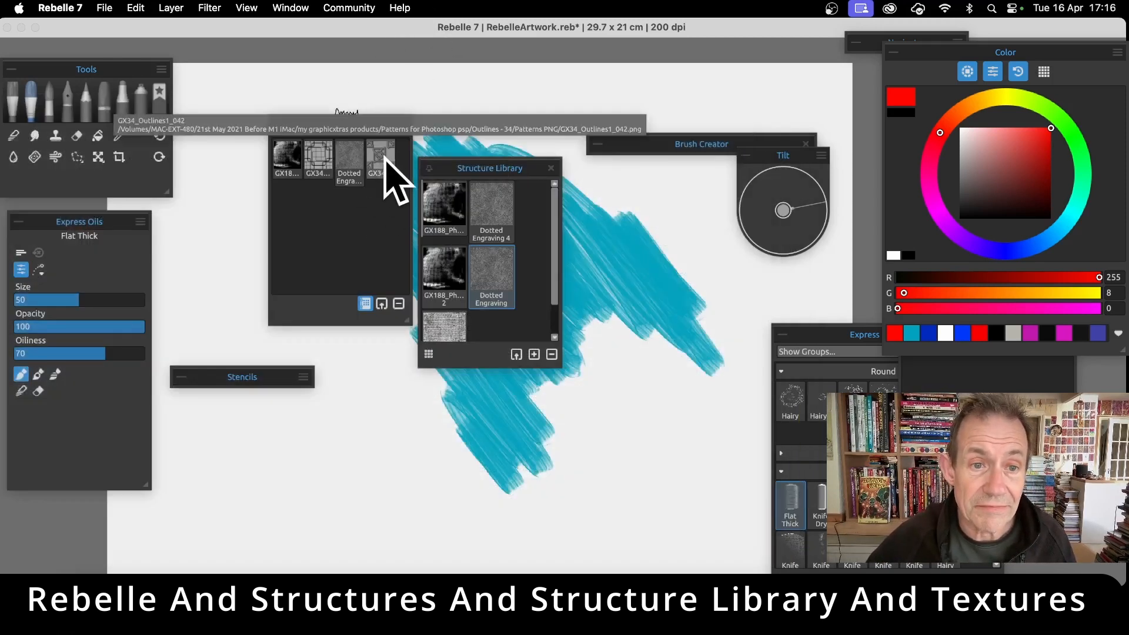
pyautogui.moveTo(393, 176); pyautogui.dragTo(493, 333)
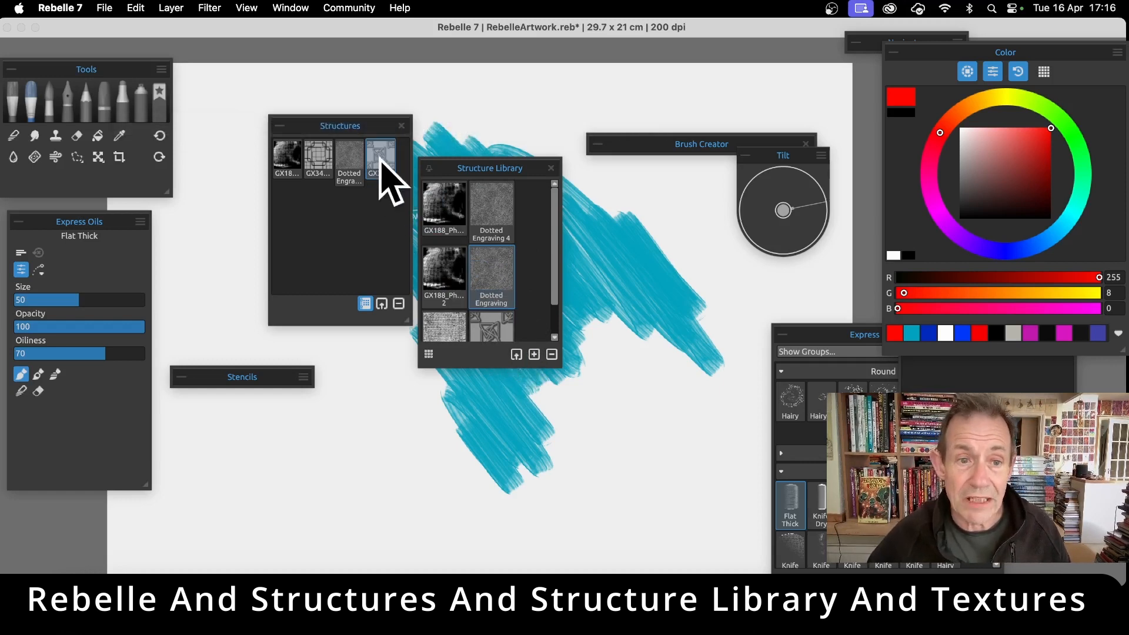
# Place the imported outline structure over the teal patch, enlarge it to most of the canvas height, rotate it clockwise, and apply the placement
pyautogui.click(380, 156)
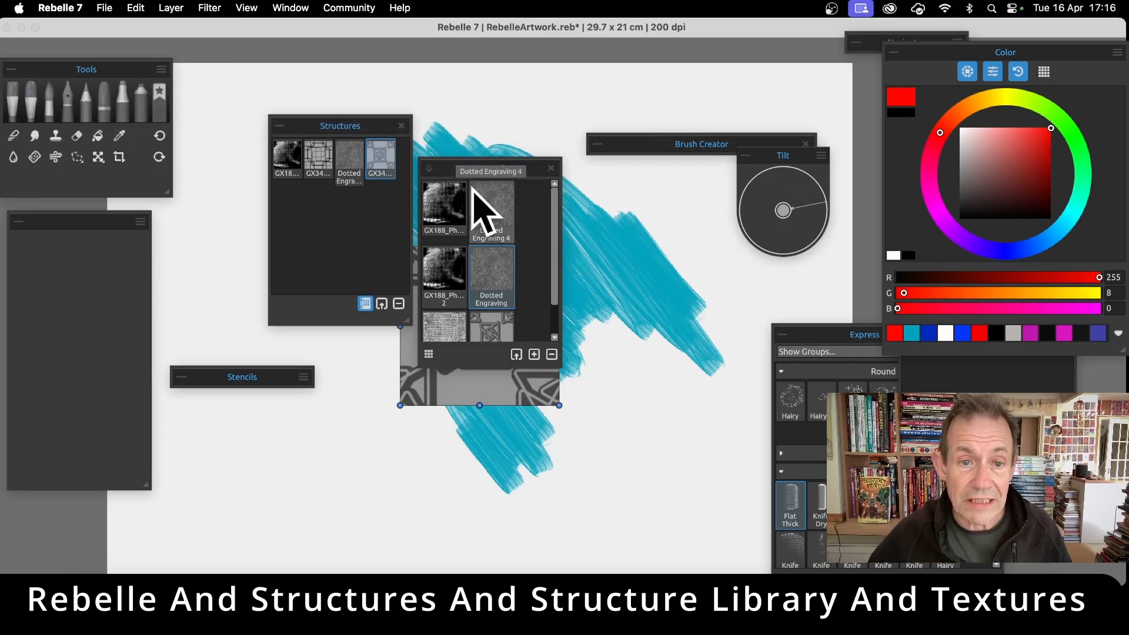
pyautogui.moveTo(347, 124); pyautogui.dragTo(743, 122)
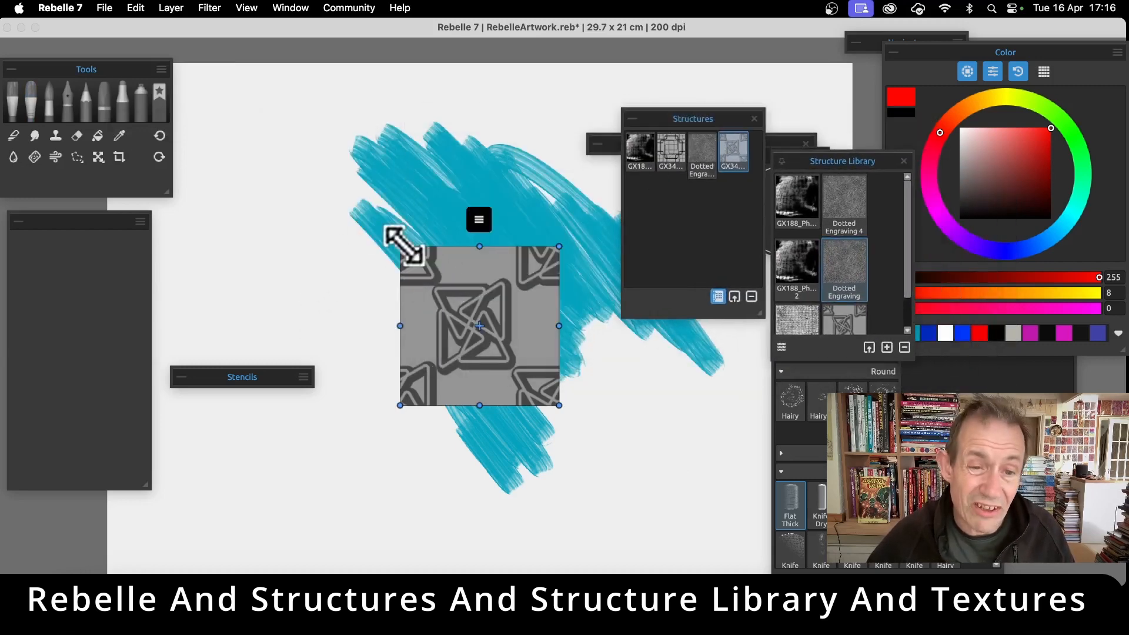
pyautogui.moveTo(400, 244); pyautogui.dragTo(232, 73)
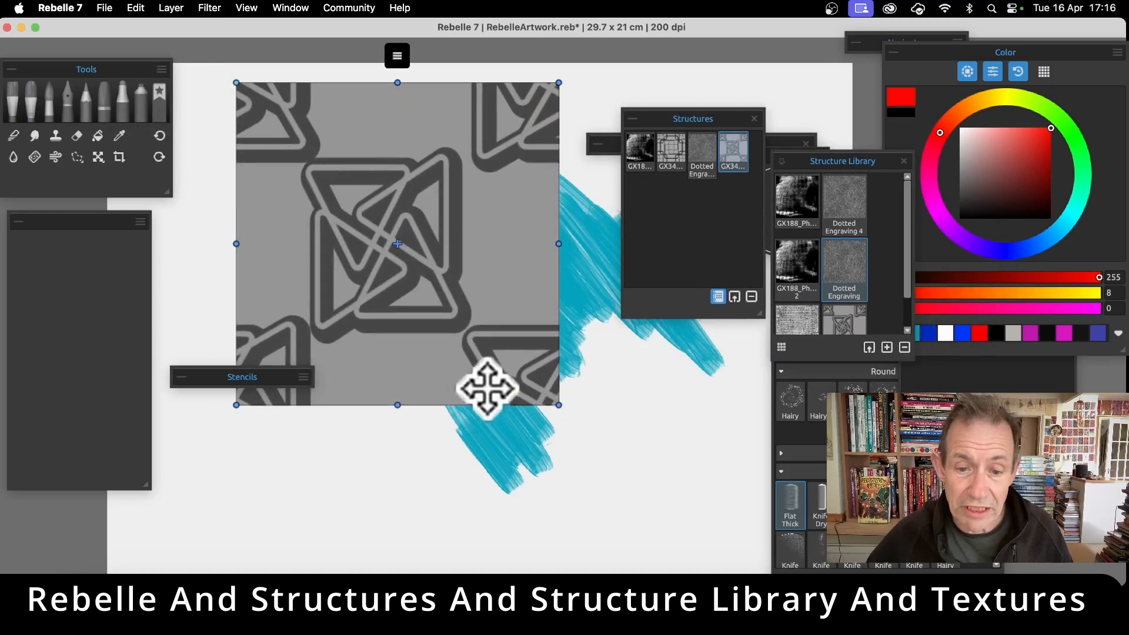
pyautogui.moveTo(562, 406); pyautogui.dragTo(672, 486)
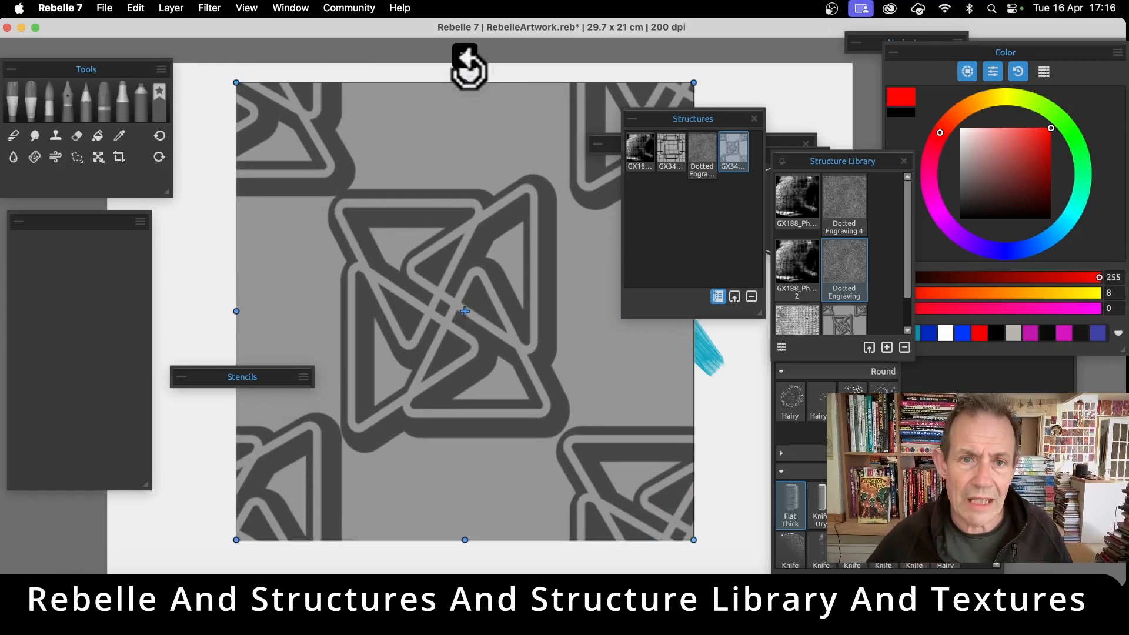
pyautogui.moveTo(466, 69); pyautogui.dragTo(637, 171)
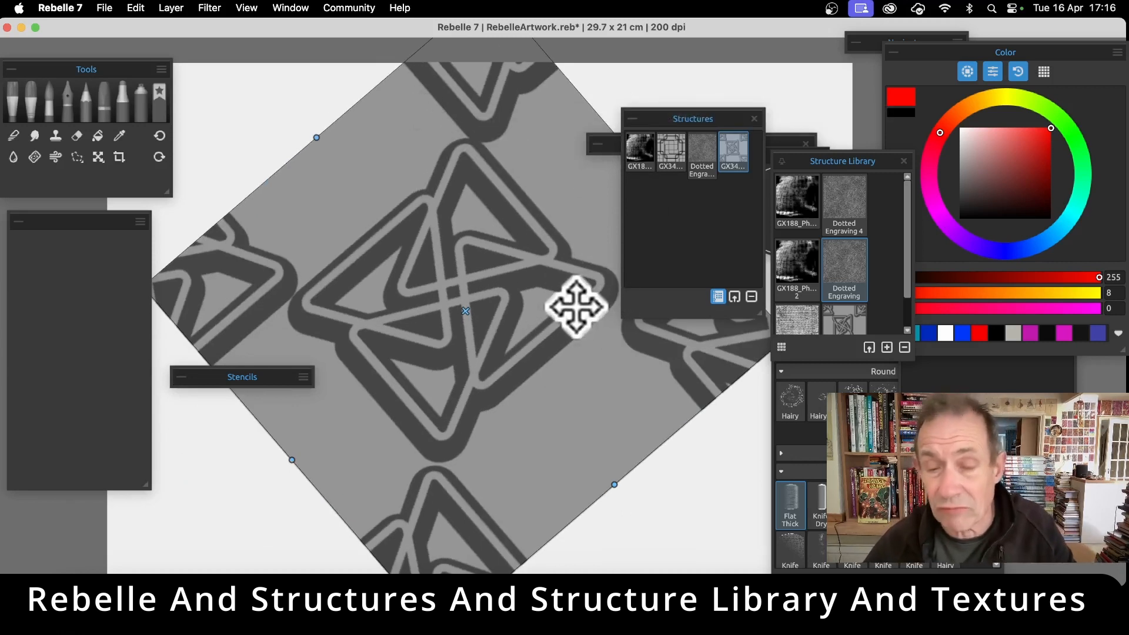
pyautogui.press('Return')
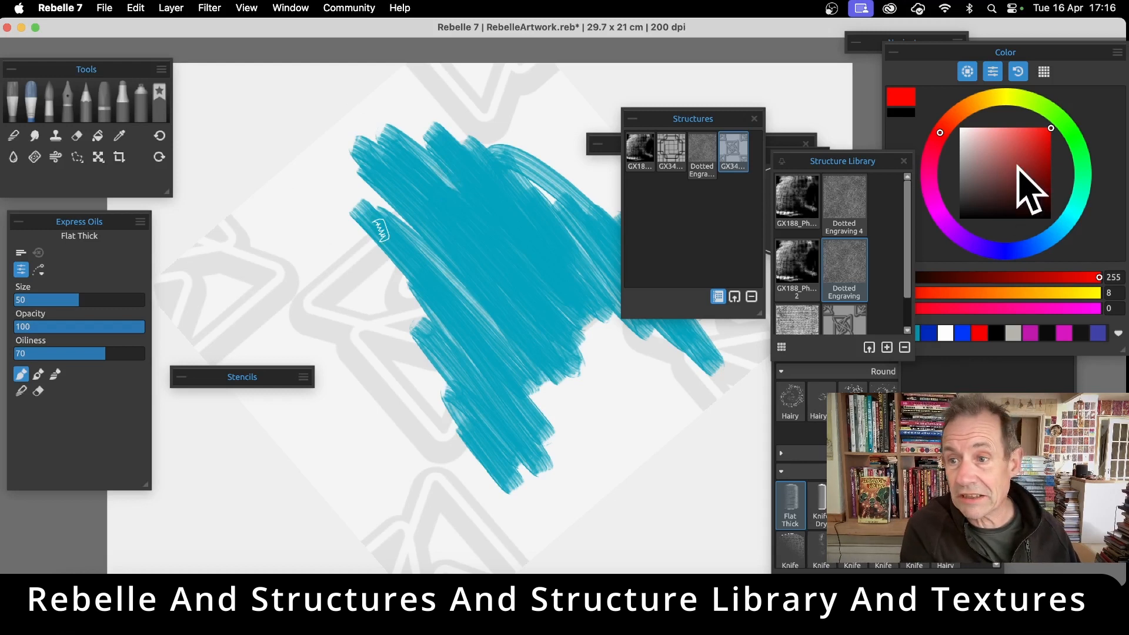
# Choose a darker red (R 197, G 11, B 5) and paint through the outline structure on the lower-left, lower-right and top sides of the teal patch
pyautogui.click(1048, 149)
pyautogui.moveTo(305, 224)
pyautogui.mouseDown()
pyautogui.moveTo(361, 272)
pyautogui.moveTo(390, 277)
pyautogui.moveTo(339, 265)
pyautogui.moveTo(309, 285)
pyautogui.moveTo(337, 349)
pyautogui.moveTo(367, 376)
pyautogui.moveTo(424, 306)
pyautogui.moveTo(419, 419)
pyautogui.moveTo(465, 423)
pyautogui.moveTo(447, 347)
pyautogui.moveTo(412, 494)
pyautogui.moveTo(415, 455)
pyautogui.moveTo(427, 481)
pyautogui.moveTo(375, 445)
pyautogui.mouseUp()
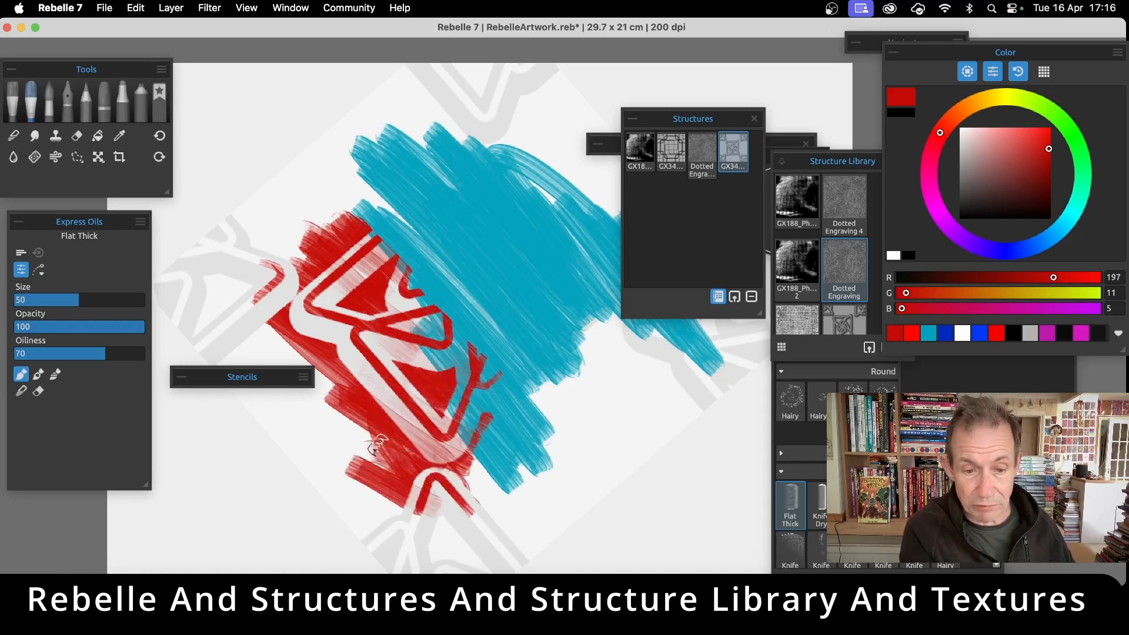
pyautogui.moveTo(502, 390)
pyautogui.mouseDown()
pyautogui.moveTo(567, 404)
pyautogui.moveTo(670, 373)
pyautogui.mouseUp()
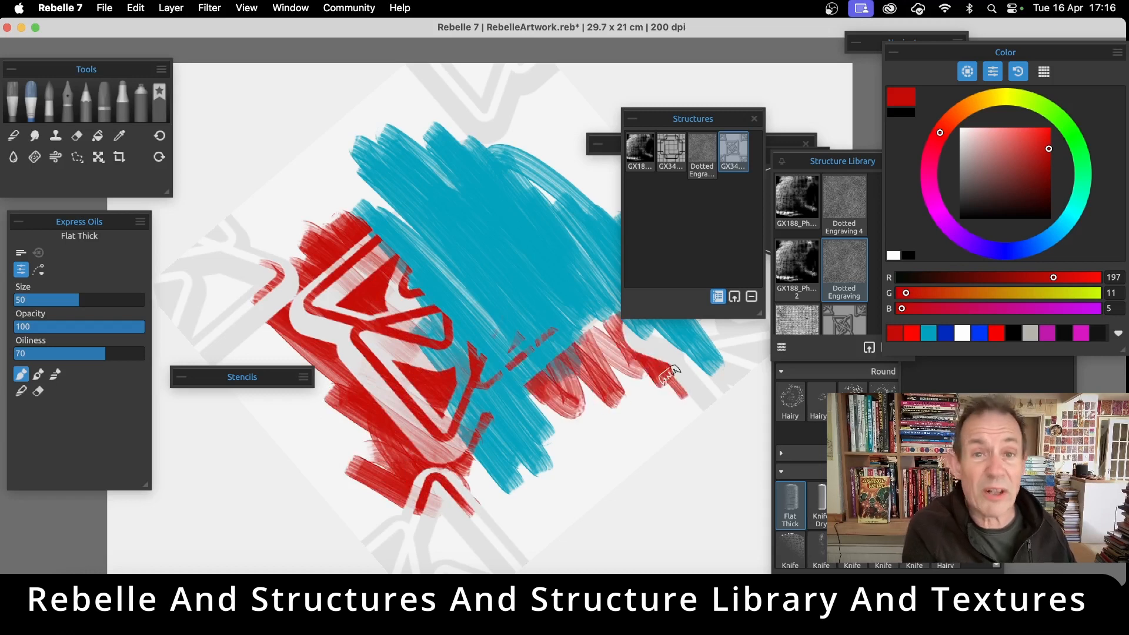
pyautogui.moveTo(448, 174)
pyautogui.mouseDown()
pyautogui.moveTo(444, 124)
pyautogui.moveTo(502, 150)
pyautogui.moveTo(500, 88)
pyautogui.mouseUp()
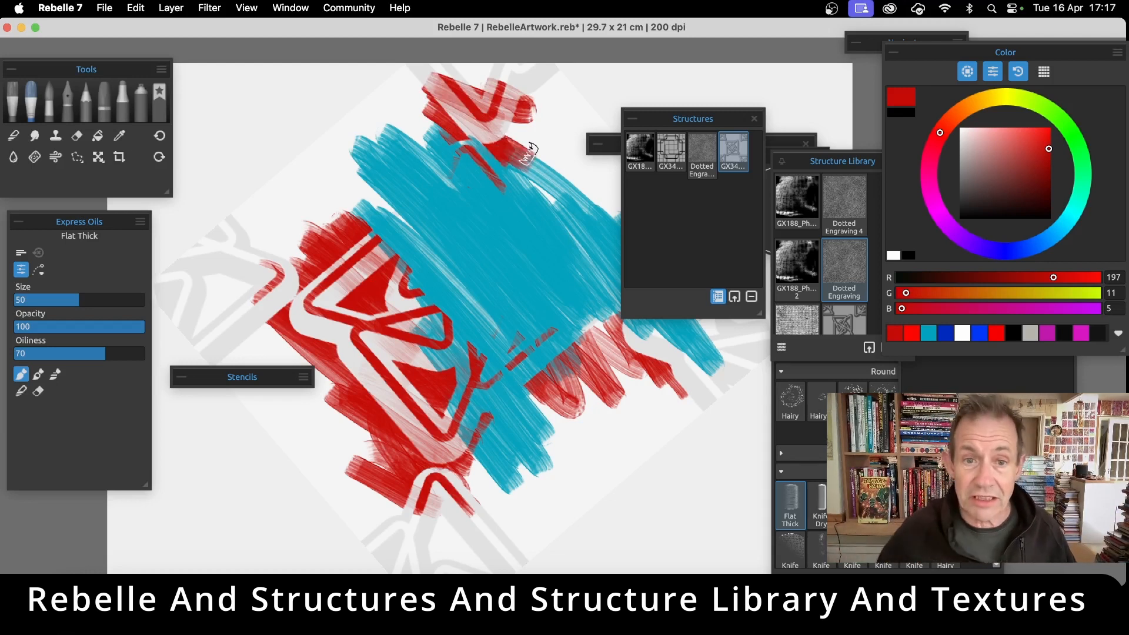
# Select the GX188_PhotoLetters_035 structure, enlarge, rotate and move it so its lettering covers nearly the whole canvas, and apply the placement
pyautogui.click(640, 152)
pyautogui.moveTo(403, 244); pyautogui.dragTo(521, 448)
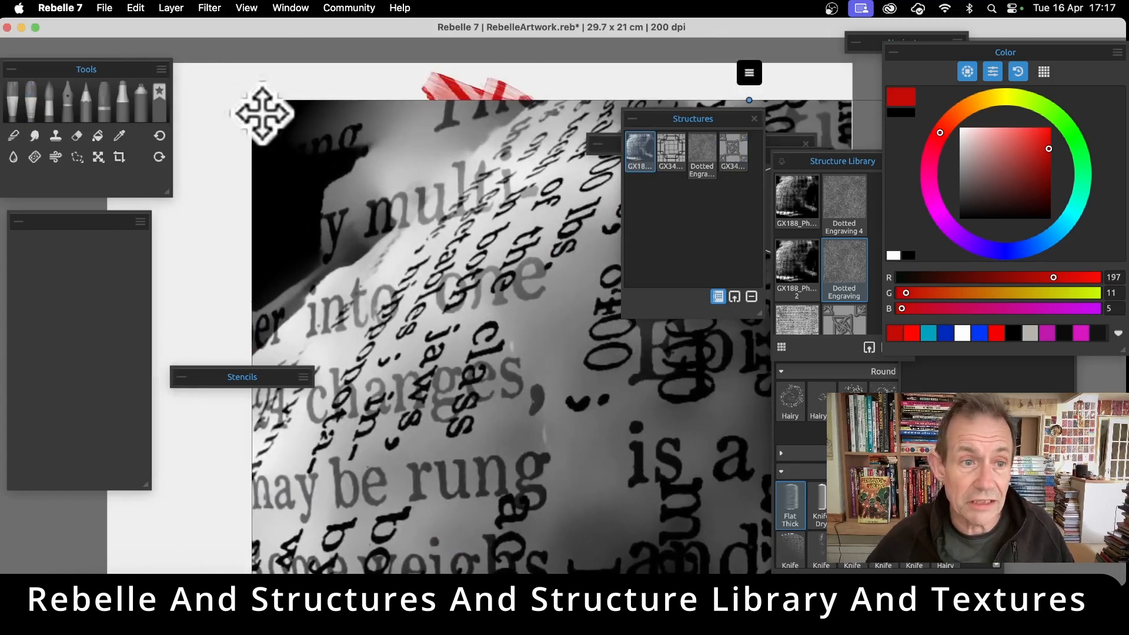
pyautogui.moveTo(252, 100); pyautogui.dragTo(157, 45)
pyautogui.moveTo(443, 247)
pyautogui.mouseDown()
pyautogui.moveTo(347, 190)
pyautogui.moveTo(335, 217)
pyautogui.moveTo(467, 277)
pyautogui.moveTo(580, 371)
pyautogui.moveTo(390, 399)
pyautogui.mouseUp()
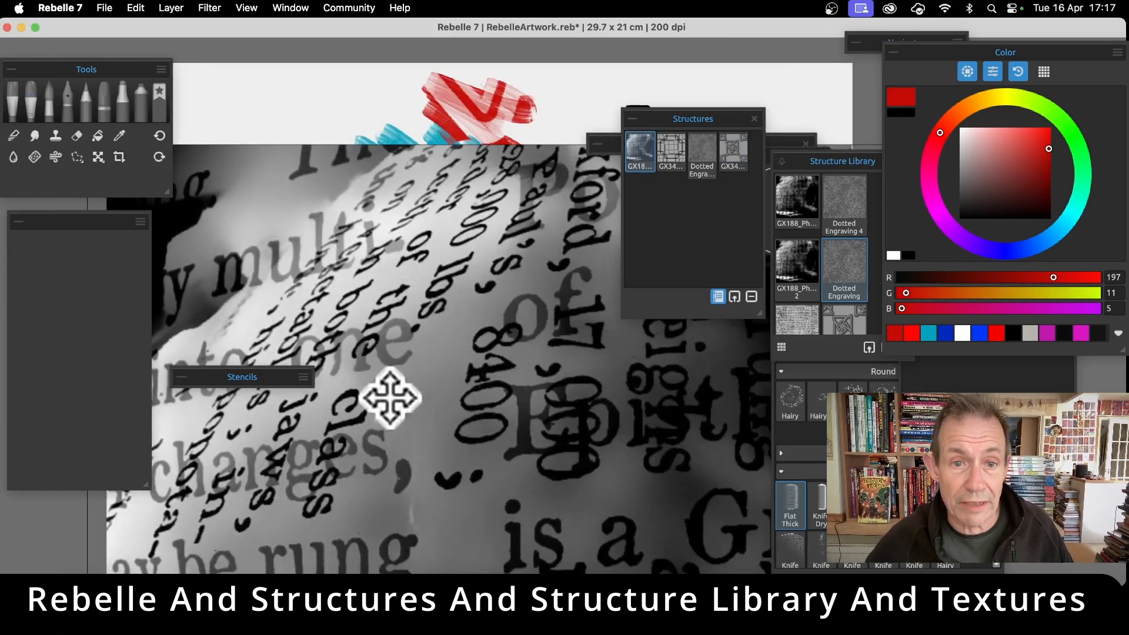
pyautogui.moveTo(550, 197); pyautogui.dragTo(396, 272)
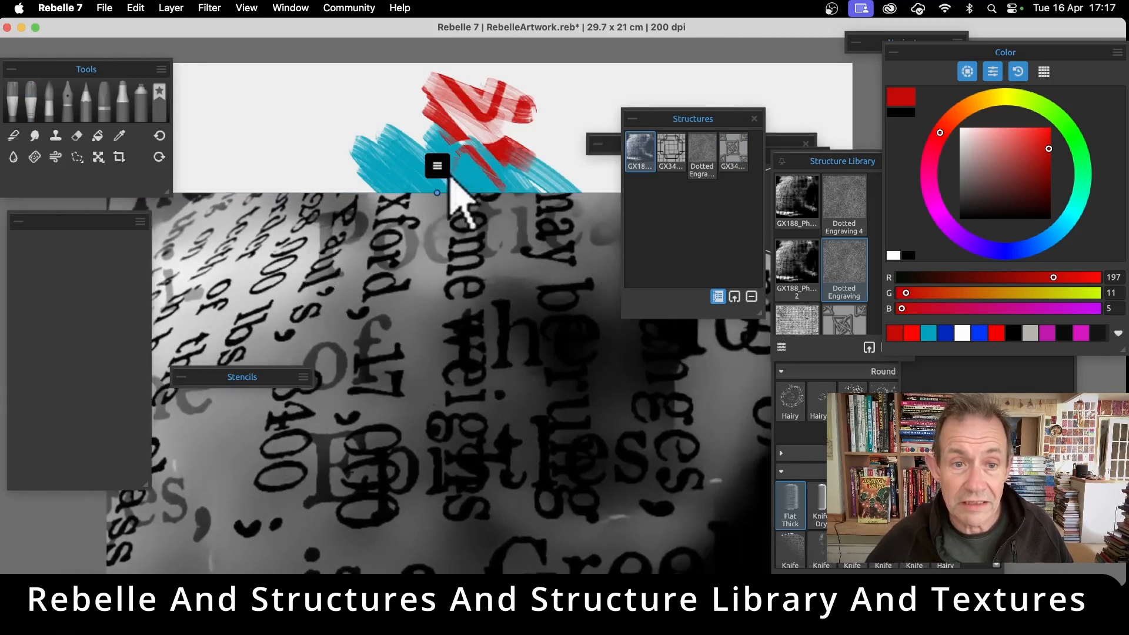
pyautogui.moveTo(433, 179); pyautogui.dragTo(653, 288)
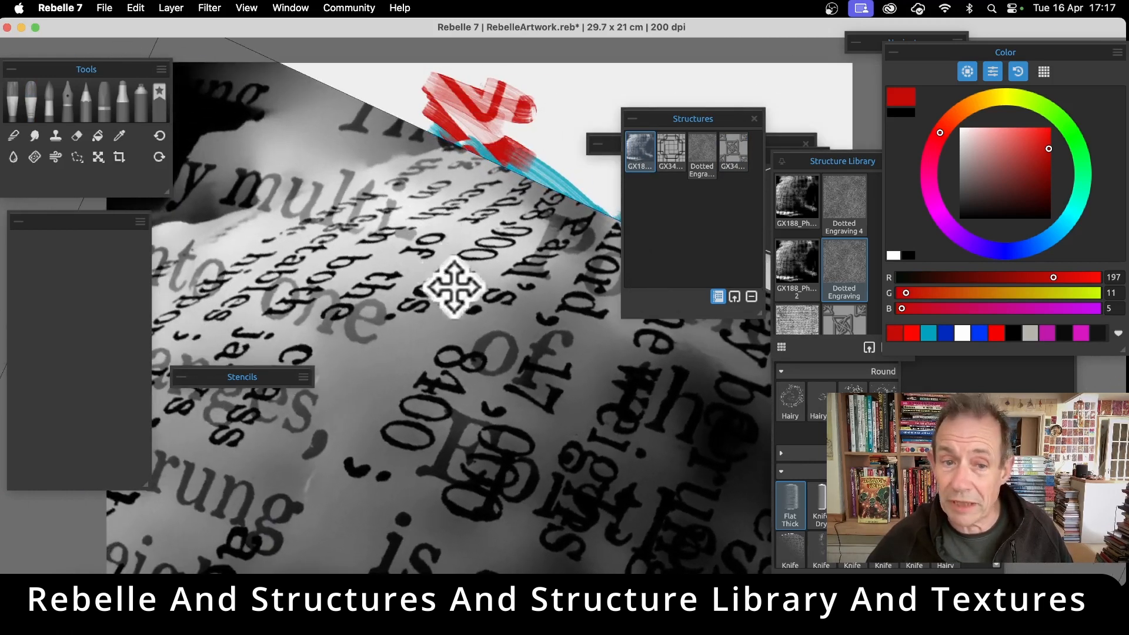
pyautogui.moveTo(453, 287); pyautogui.dragTo(209, 134)
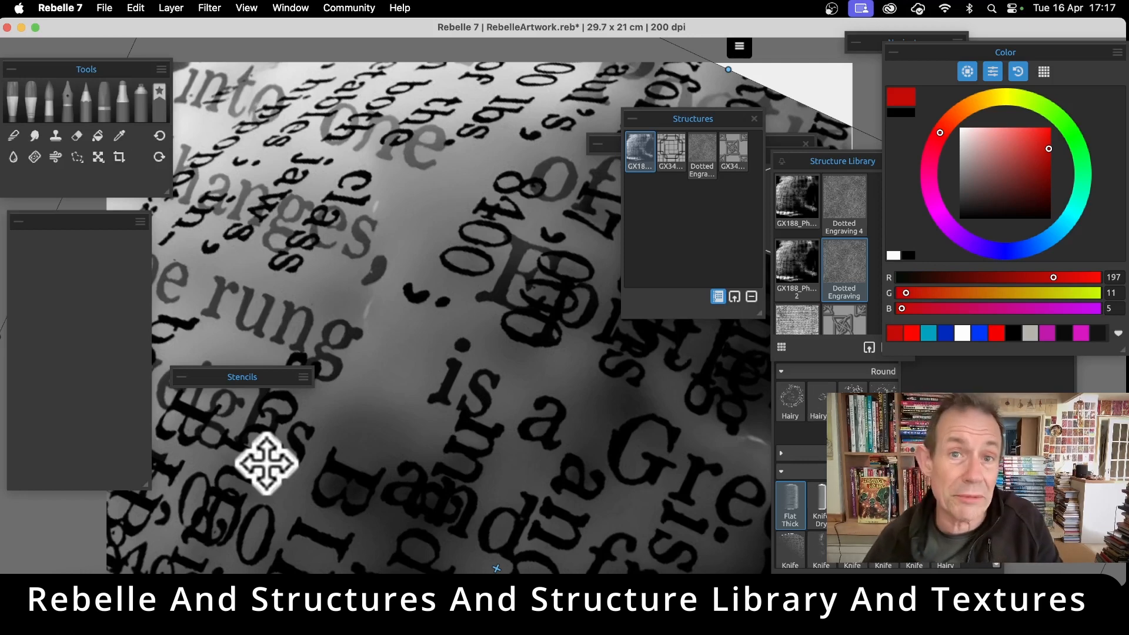
pyautogui.press('Return')
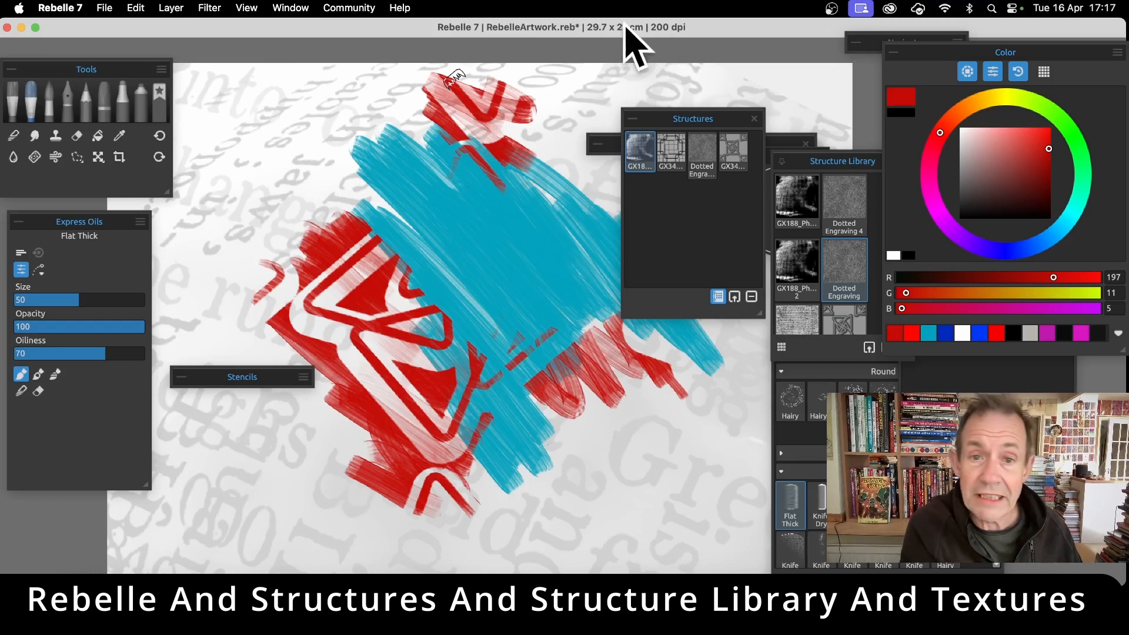
# Paint red strokes through the lettering structure across the canvas's upper area and down its left side
pyautogui.moveTo(575, 83)
pyautogui.mouseDown()
pyautogui.moveTo(591, 107)
pyautogui.moveTo(547, 93)
pyautogui.moveTo(553, 141)
pyautogui.mouseUp()
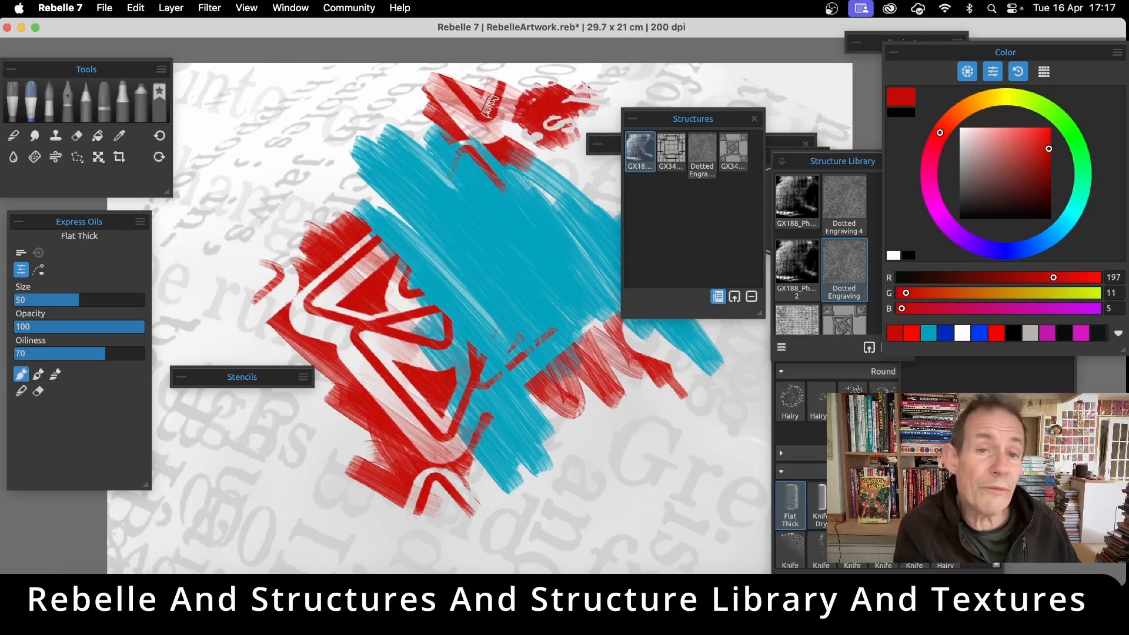
pyautogui.moveTo(492, 74); pyautogui.dragTo(575, 65)
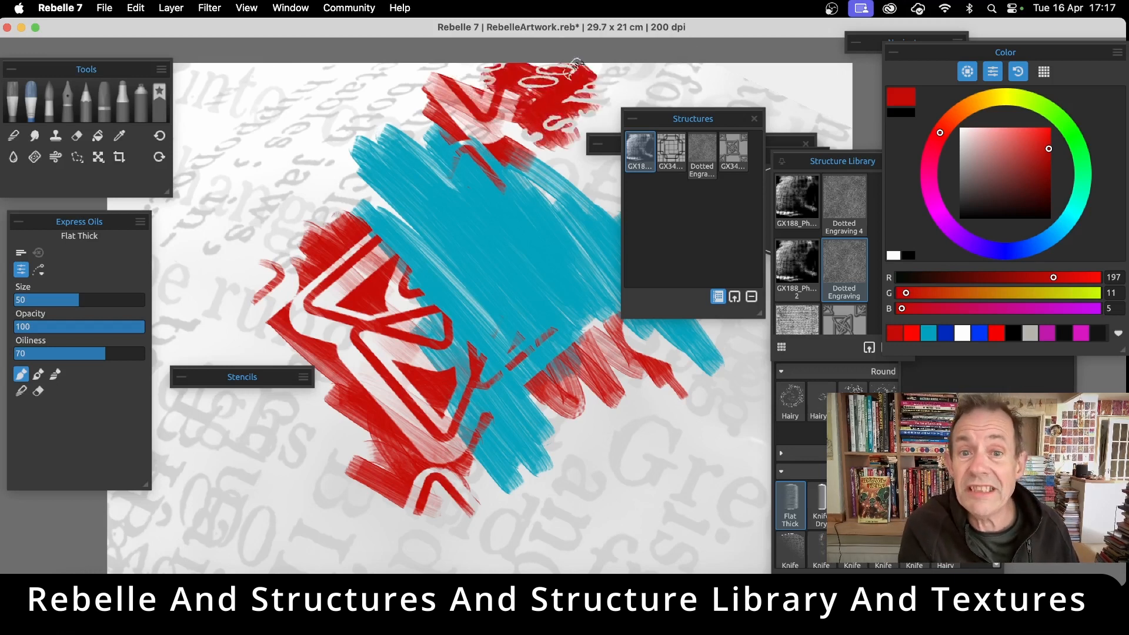
pyautogui.moveTo(476, 69)
pyautogui.mouseDown()
pyautogui.moveTo(520, 131)
pyautogui.moveTo(482, 151)
pyautogui.moveTo(447, 159)
pyautogui.moveTo(351, 115)
pyautogui.moveTo(312, 137)
pyautogui.moveTo(352, 203)
pyautogui.moveTo(328, 222)
pyautogui.moveTo(227, 190)
pyautogui.moveTo(284, 246)
pyautogui.mouseUp()
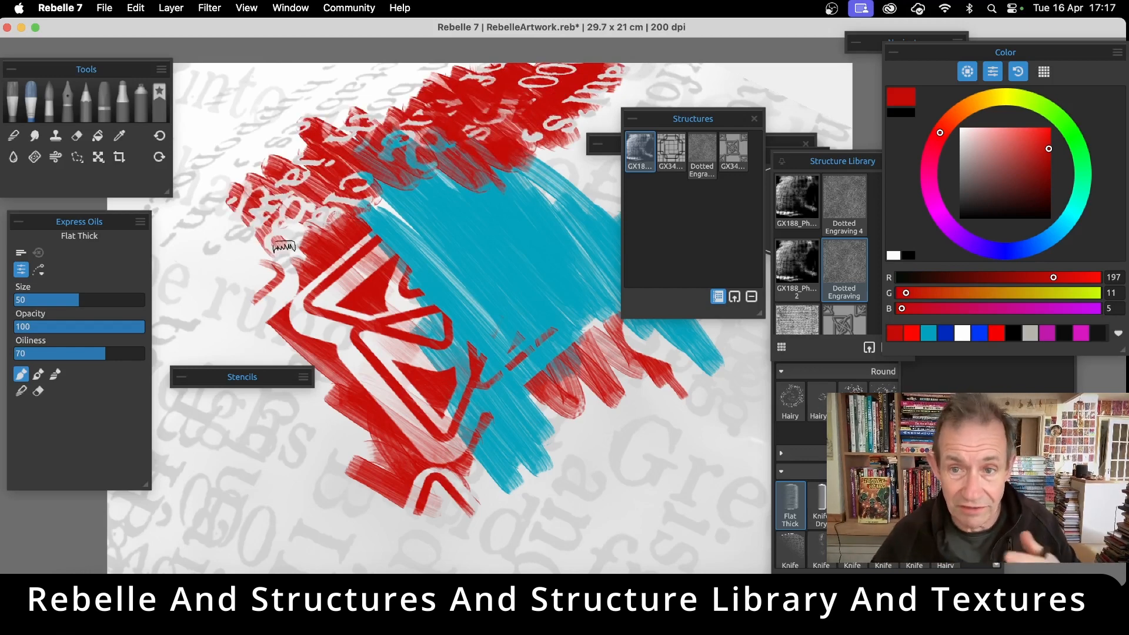
pyautogui.moveTo(276, 236)
pyautogui.mouseDown()
pyautogui.moveTo(270, 287)
pyautogui.moveTo(237, 290)
pyautogui.moveTo(245, 342)
pyautogui.moveTo(233, 263)
pyautogui.moveTo(269, 203)
pyautogui.moveTo(273, 154)
pyautogui.moveTo(305, 118)
pyautogui.moveTo(370, 126)
pyautogui.moveTo(360, 85)
pyautogui.moveTo(467, 106)
pyautogui.mouseUp()
pyautogui.moveTo(194, 305)
pyautogui.mouseDown()
pyautogui.moveTo(249, 288)
pyautogui.moveTo(222, 227)
pyautogui.moveTo(253, 191)
pyautogui.mouseUp()
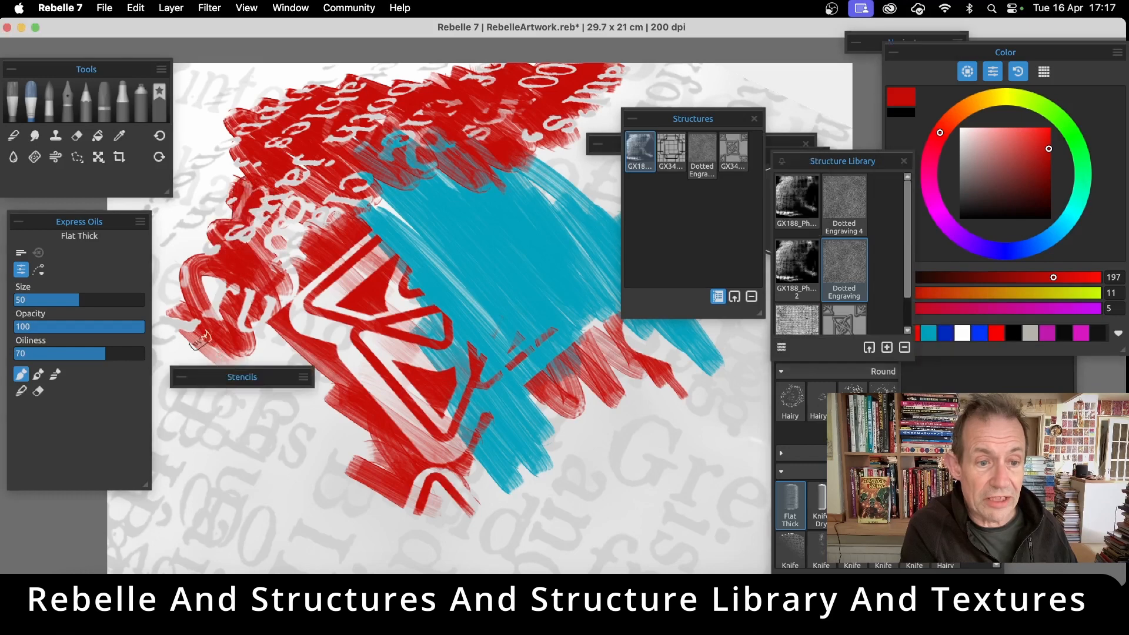
pyautogui.moveTo(235, 320)
pyautogui.mouseDown()
pyautogui.moveTo(287, 428)
pyautogui.moveTo(293, 487)
pyautogui.mouseUp()
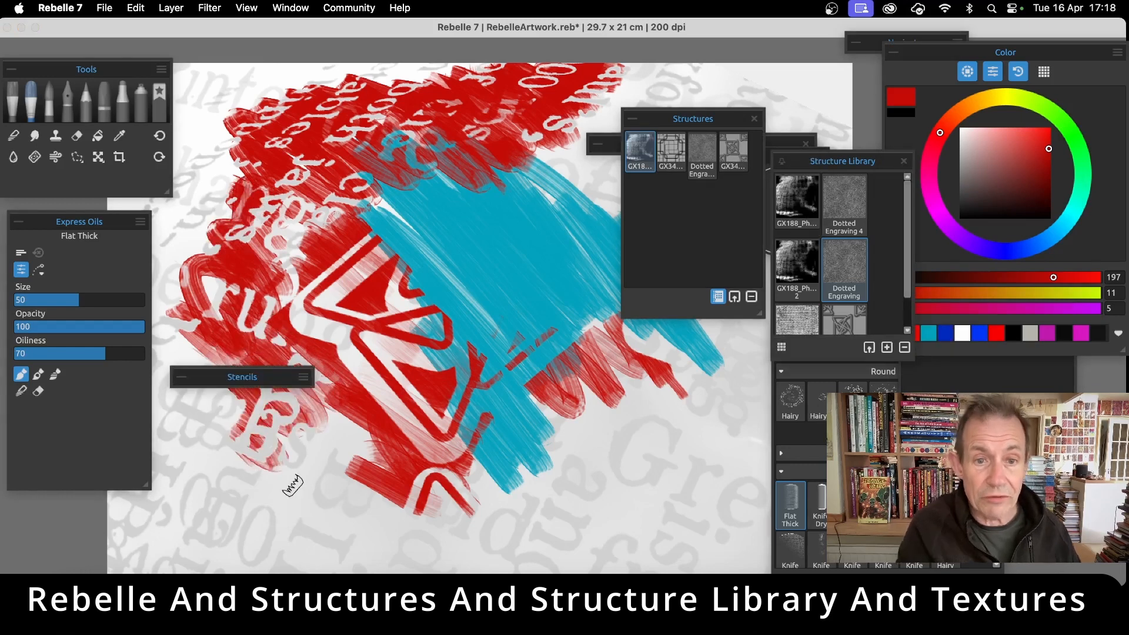
# Move the lettering structure so it covers only the canvas's lower-right area, and apply the placement
pyautogui.click(644, 154)
pyautogui.moveTo(395, 283); pyautogui.dragTo(541, 310)
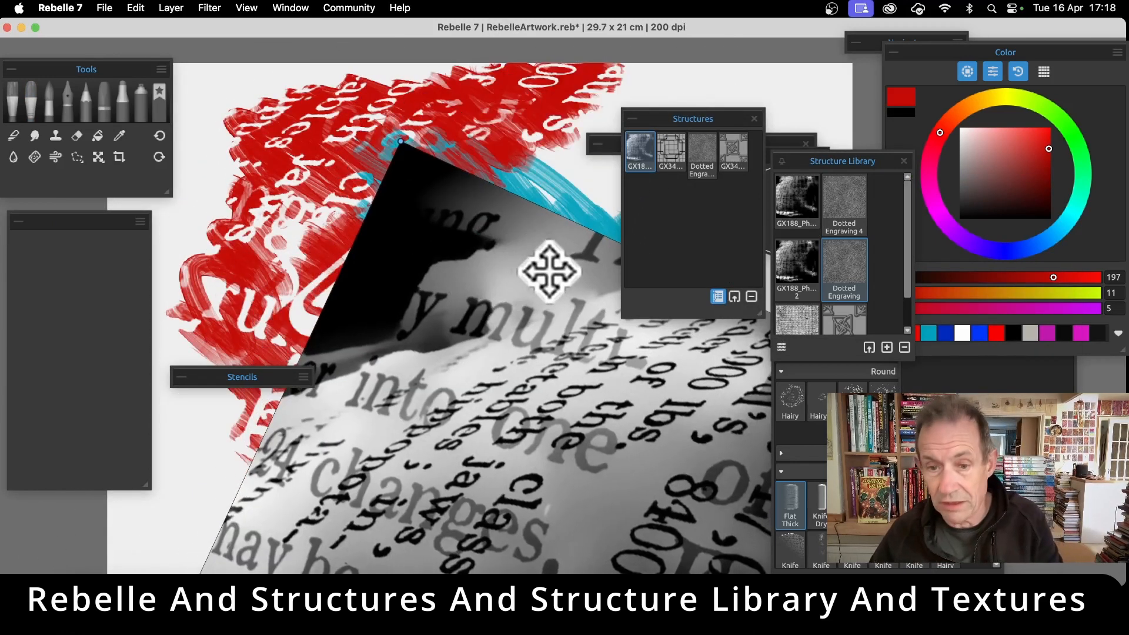
pyautogui.press('Return')
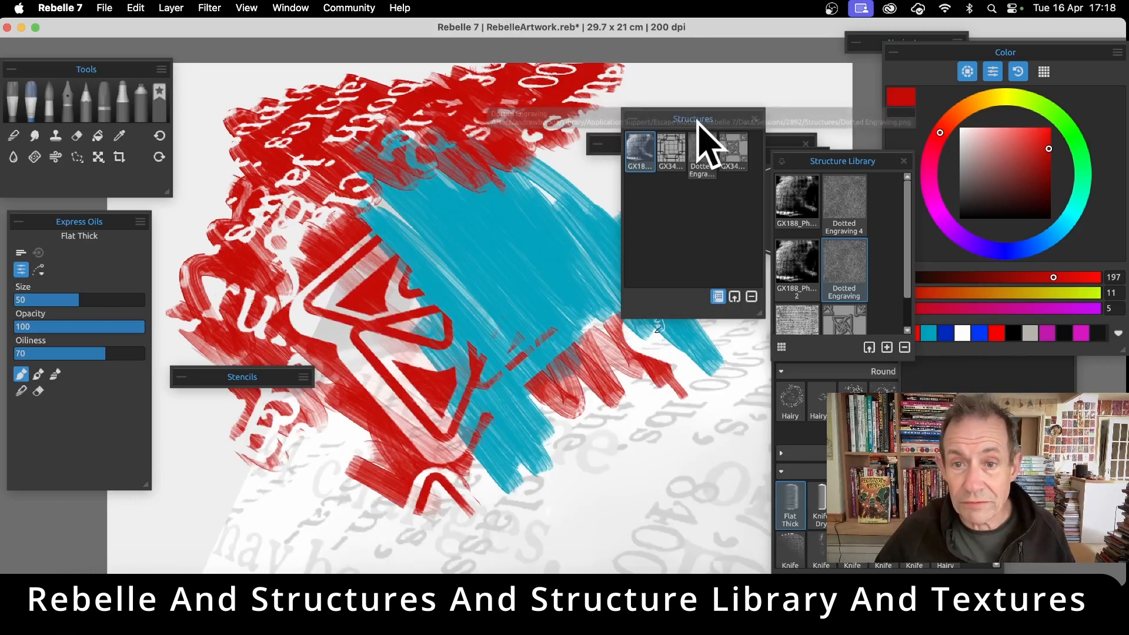
# Move the Structures and Structure Library panels over the teal patch, then deselect and reselect the lettering structure
pyautogui.moveTo(700, 122); pyautogui.dragTo(499, 132)
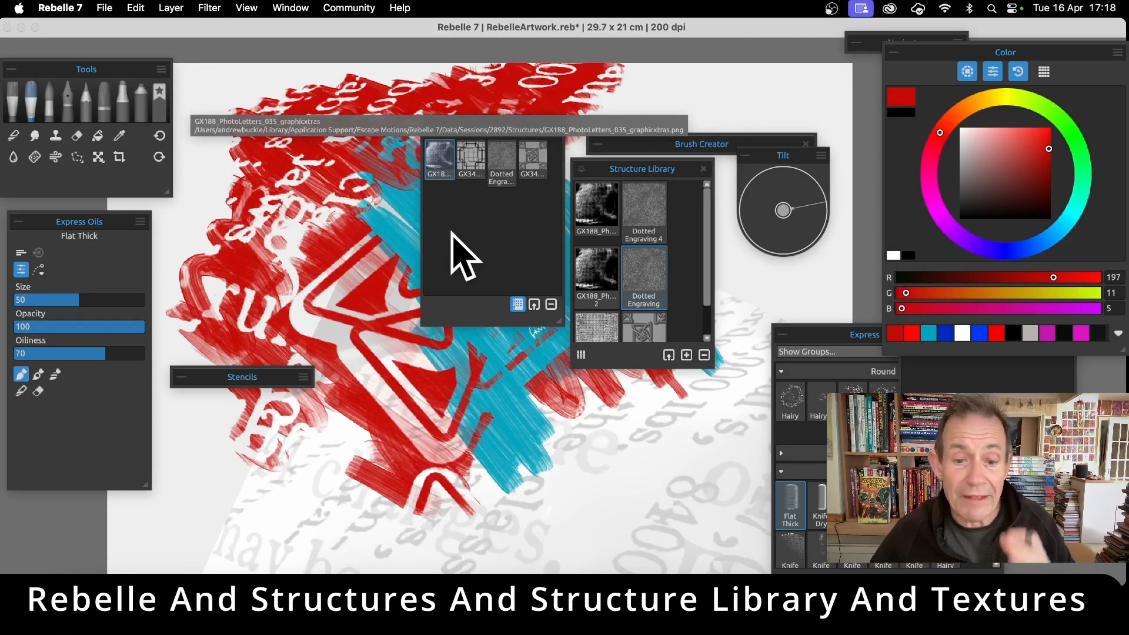
pyautogui.click(466, 253)
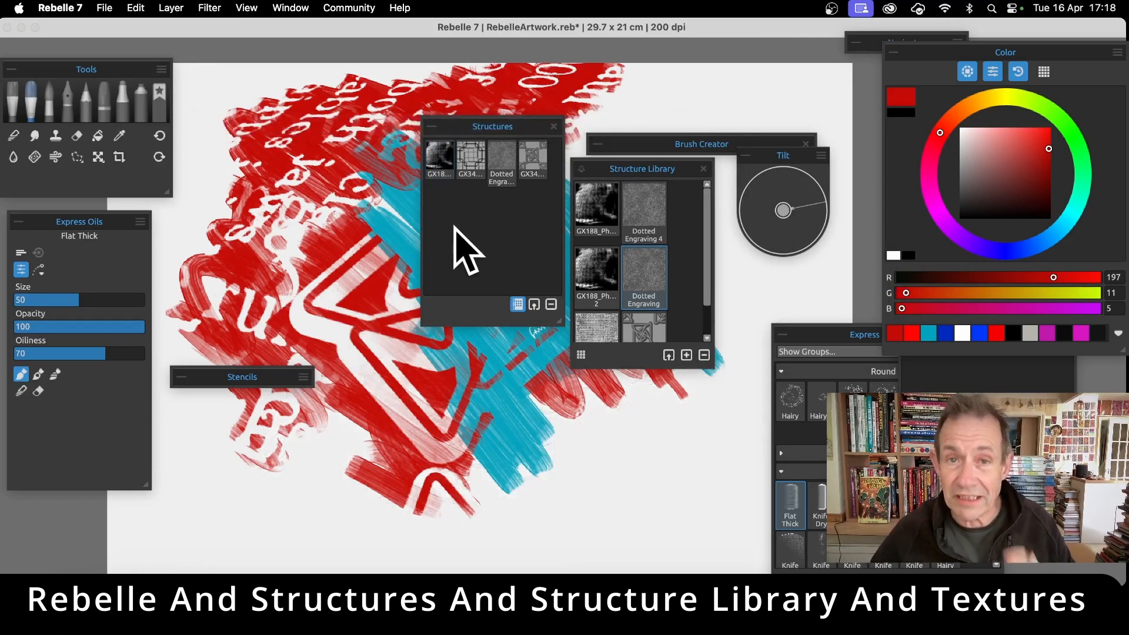
pyautogui.click(441, 155)
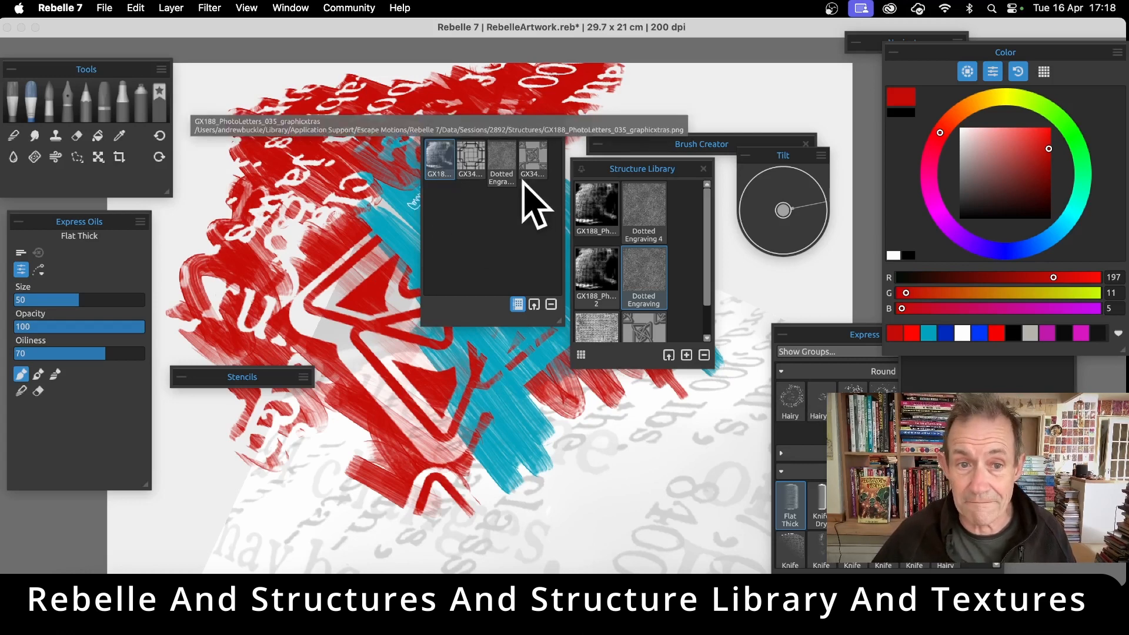
# Select the GX34_Outlines1_057 structure, move, resize and rotate it over the canvas's centre and lower-right area, and apply the placement
pyautogui.click(480, 176)
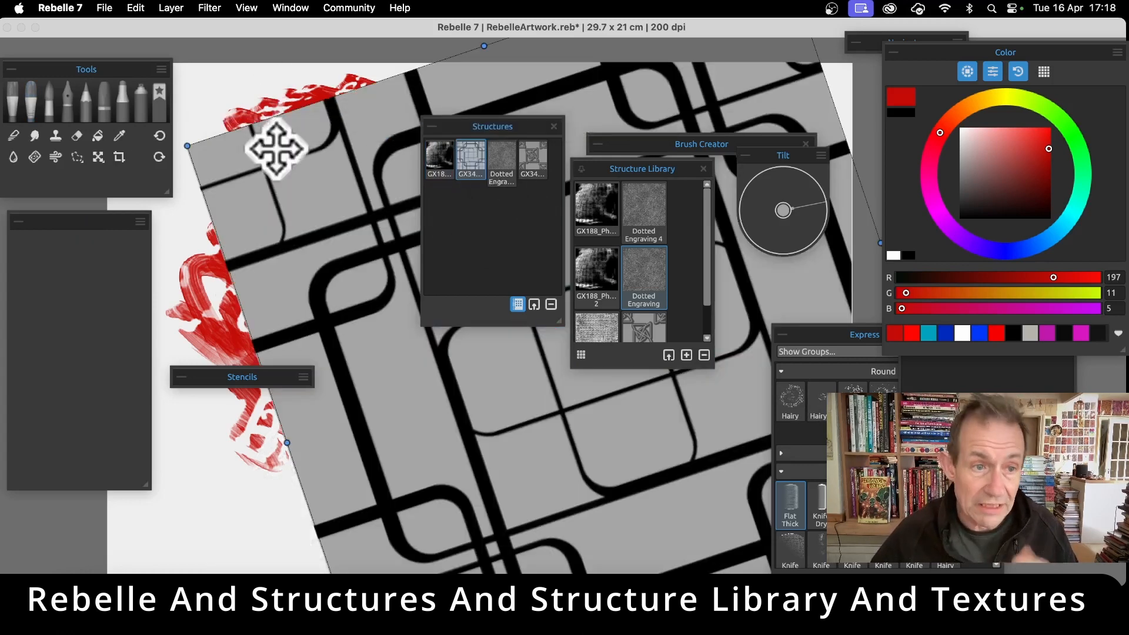
pyautogui.moveTo(183, 144); pyautogui.dragTo(117, 136)
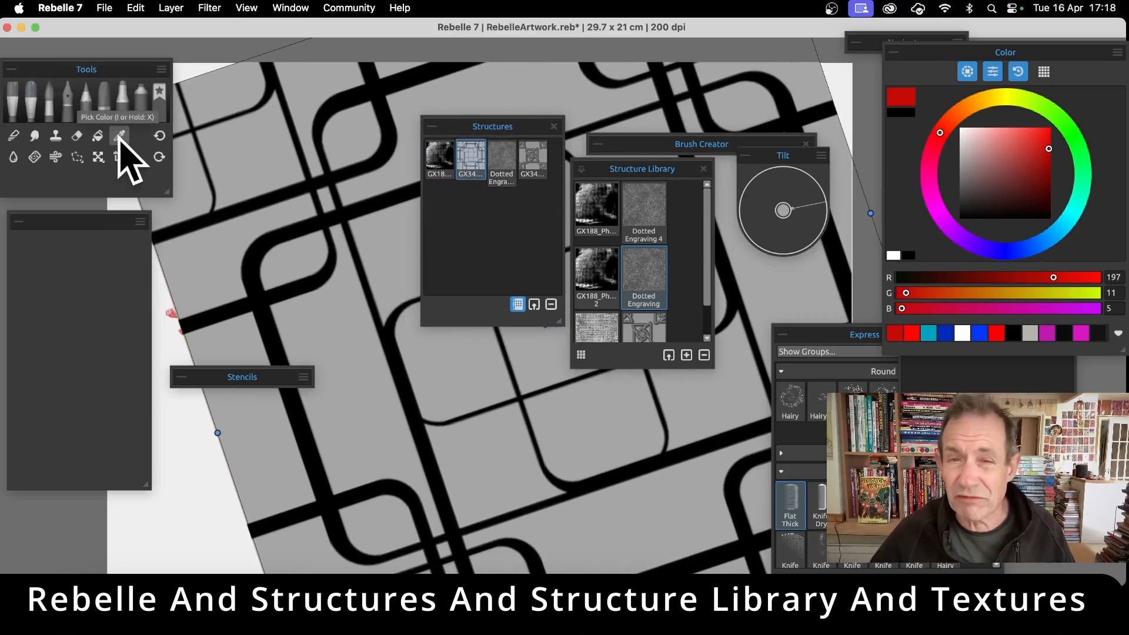
pyautogui.moveTo(281, 269); pyautogui.dragTo(402, 338)
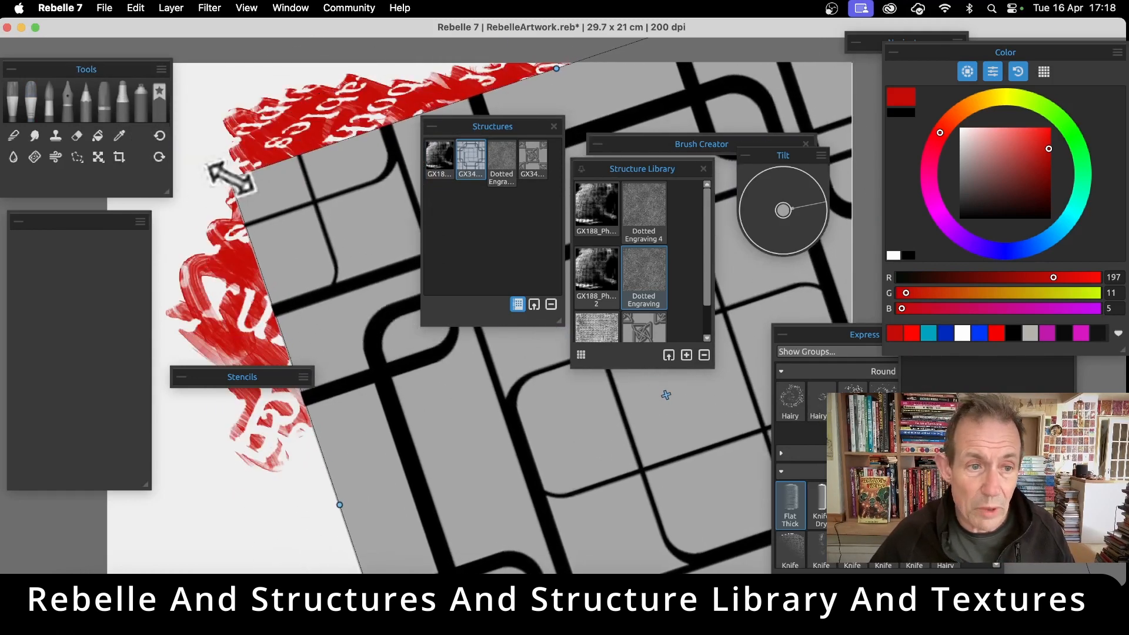
pyautogui.moveTo(228, 177); pyautogui.dragTo(127, 139)
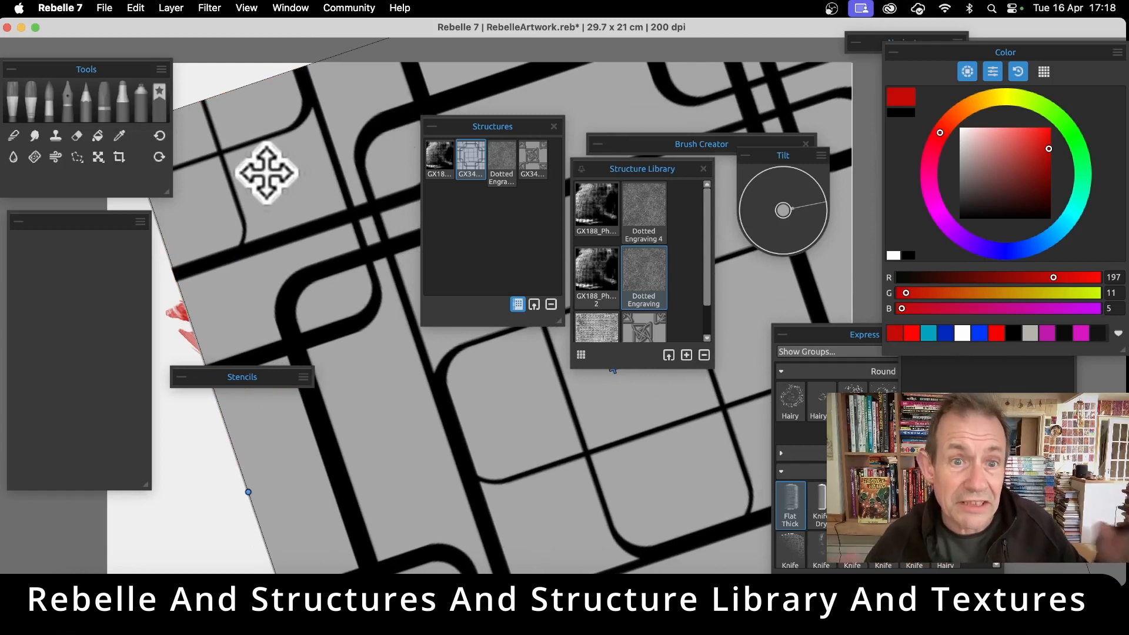
pyautogui.moveTo(239, 151)
pyautogui.mouseDown()
pyautogui.moveTo(298, 222)
pyautogui.moveTo(366, 270)
pyautogui.mouseUp()
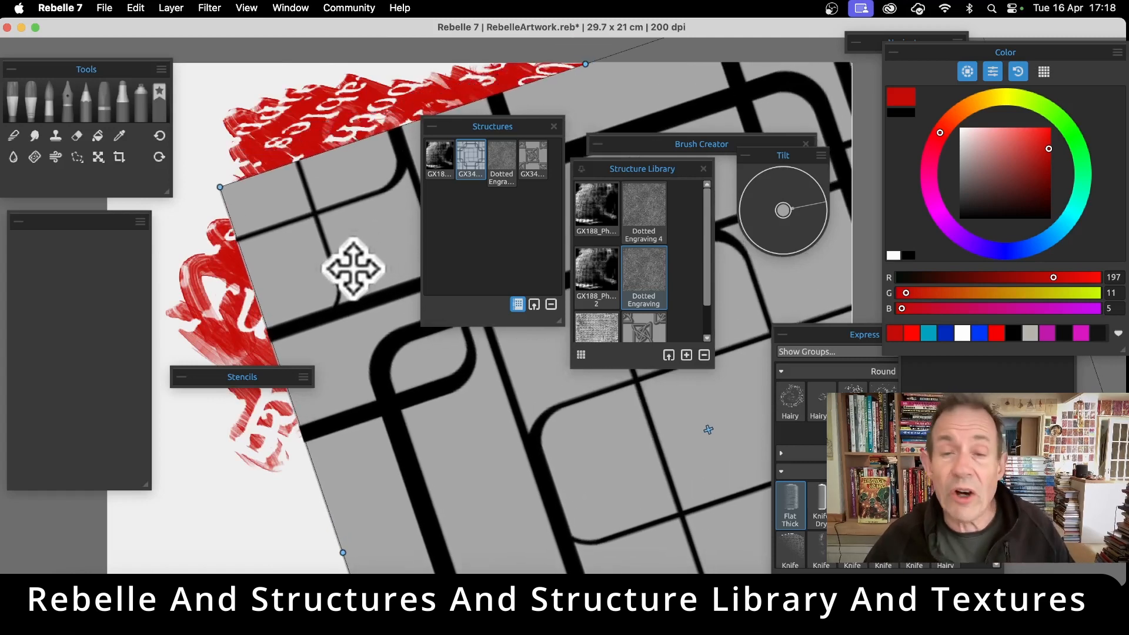
pyautogui.moveTo(222, 168)
pyautogui.mouseDown()
pyautogui.moveTo(340, 169)
pyautogui.moveTo(239, 202)
pyautogui.moveTo(215, 284)
pyautogui.mouseUp()
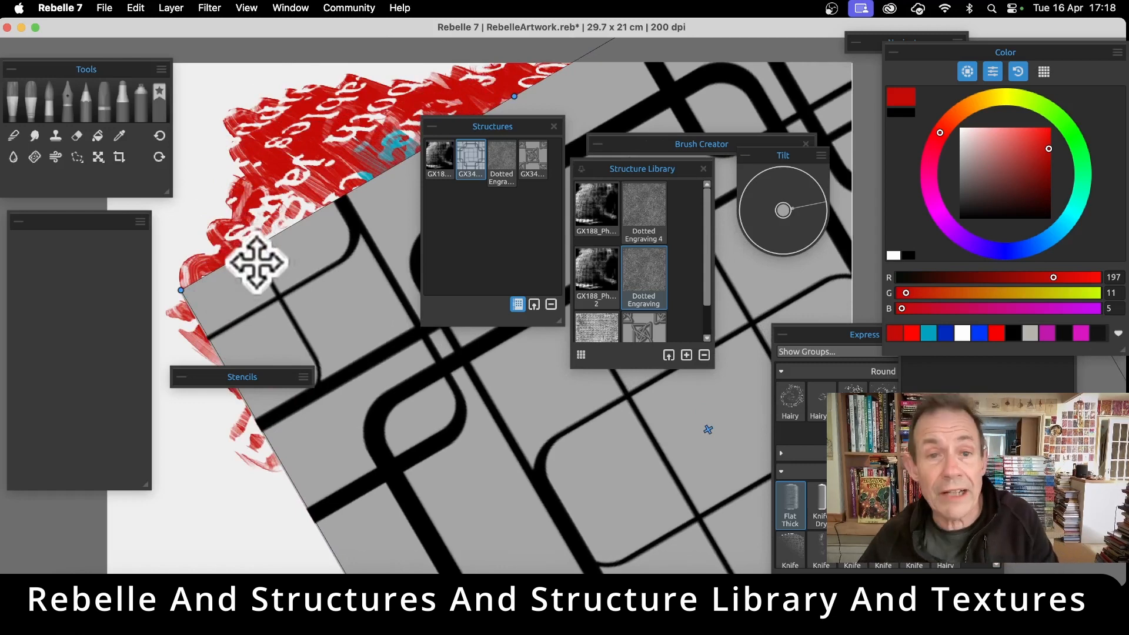
pyautogui.press('Return')
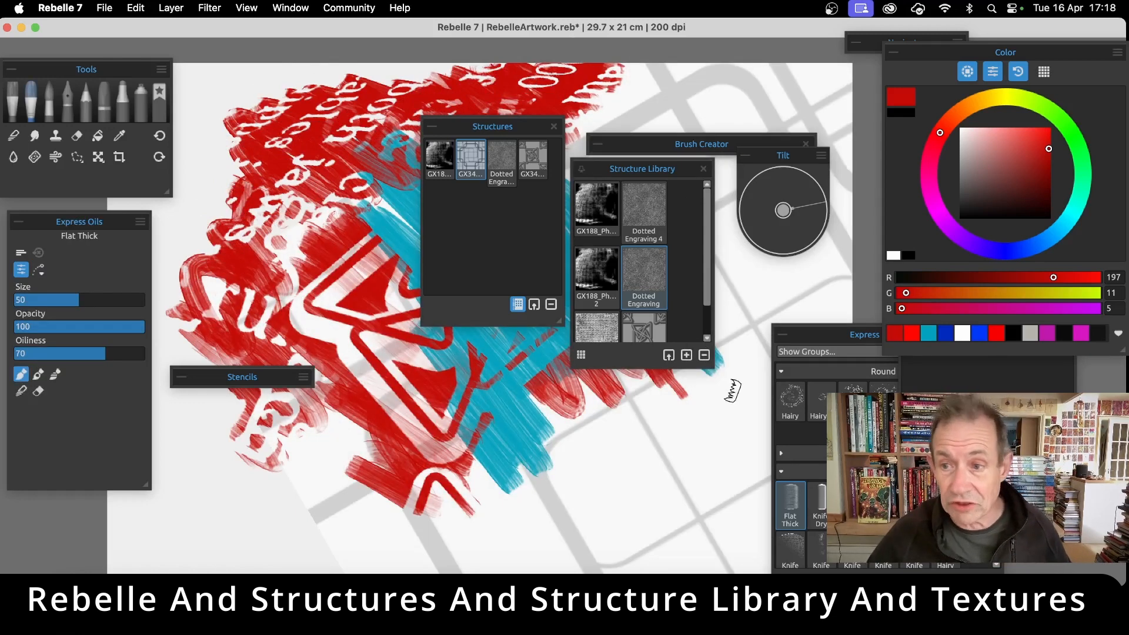
# Set the paint colour to black and paint short patches through the outlines structure over the teal and red areas, toggling the structure off and on
pyautogui.moveTo(971, 197); pyautogui.dragTo(971, 238)
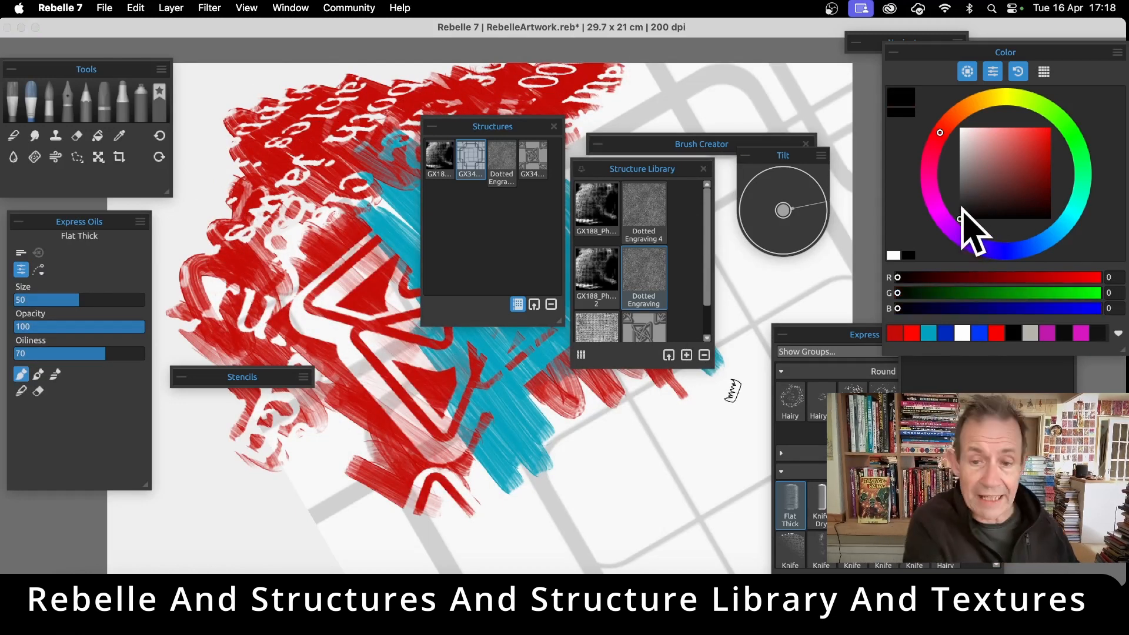
pyautogui.moveTo(518, 396); pyautogui.dragTo(573, 455)
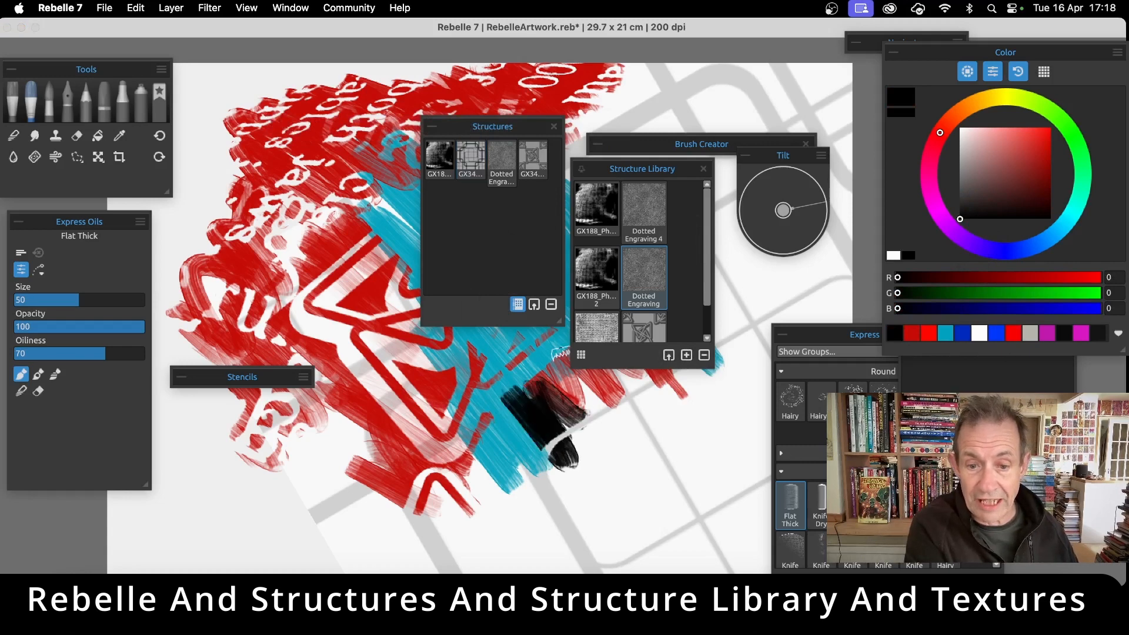
pyautogui.moveTo(532, 402)
pyautogui.mouseDown()
pyautogui.moveTo(600, 427)
pyautogui.moveTo(569, 384)
pyautogui.moveTo(495, 475)
pyautogui.mouseUp()
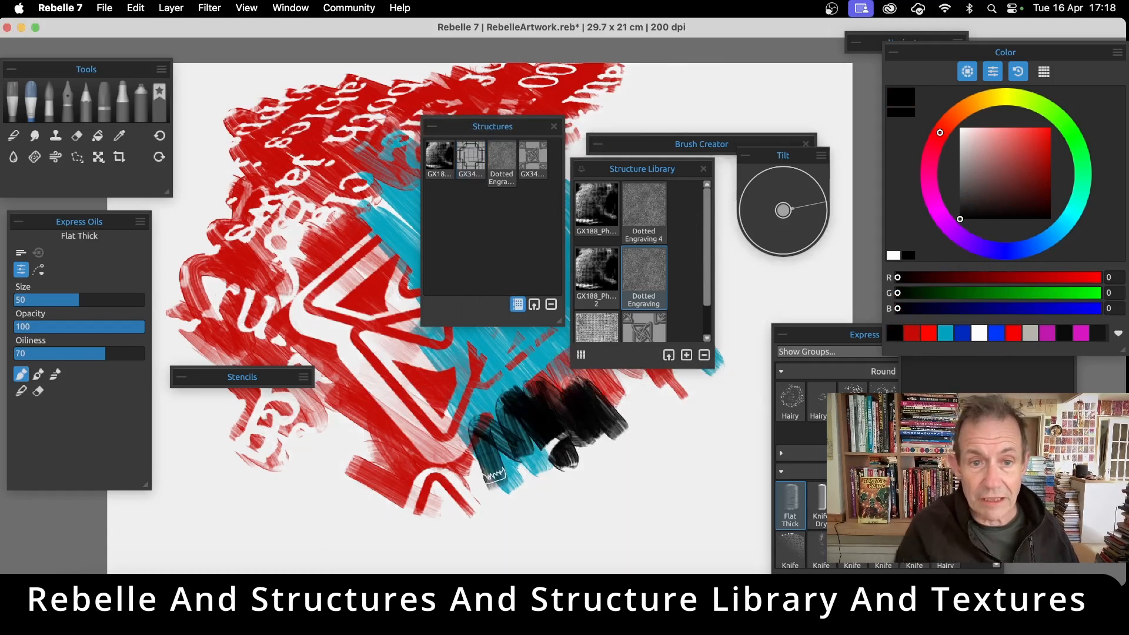
pyautogui.click(472, 159)
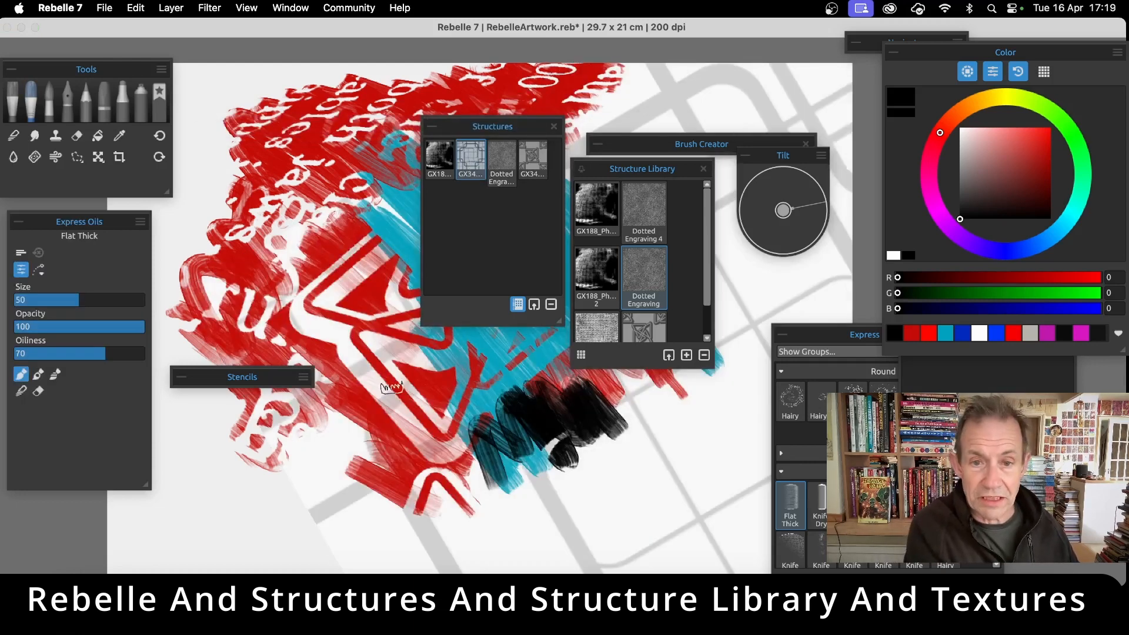
pyautogui.moveTo(384, 394); pyautogui.dragTo(374, 392)
pyautogui.moveTo(341, 335)
pyautogui.mouseDown()
pyautogui.moveTo(296, 278)
pyautogui.moveTo(360, 318)
pyautogui.mouseUp()
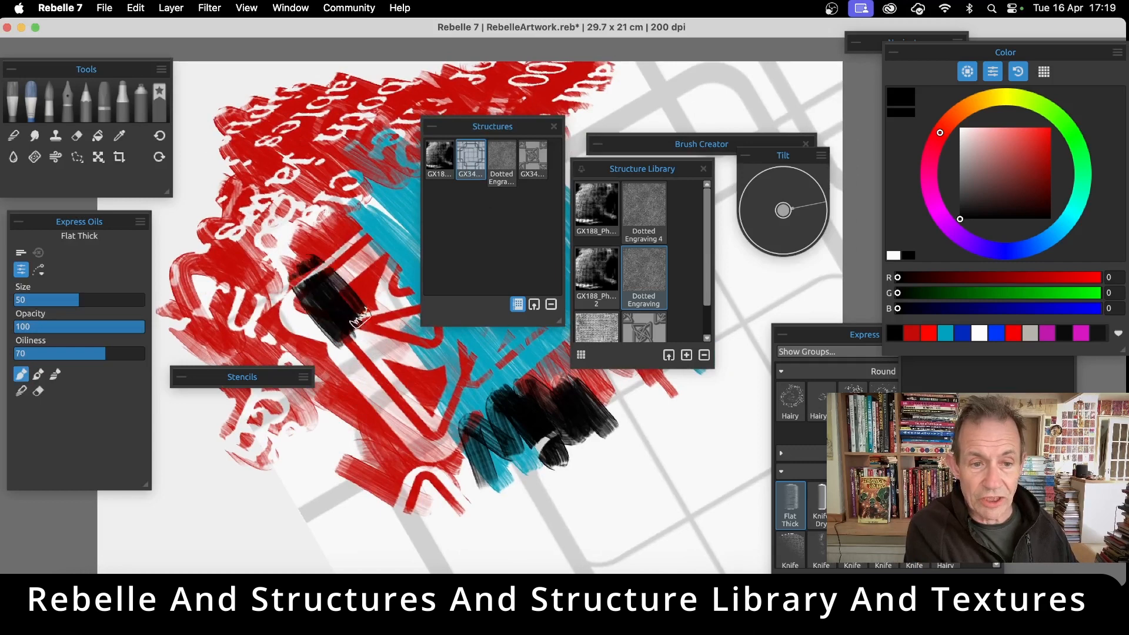
# Switch to the lettering structure and back to the outlines structure, and move the Structures and Structure Library panels off the teal patch
pyautogui.moveTo(473, 165); pyautogui.dragTo(474, 167)
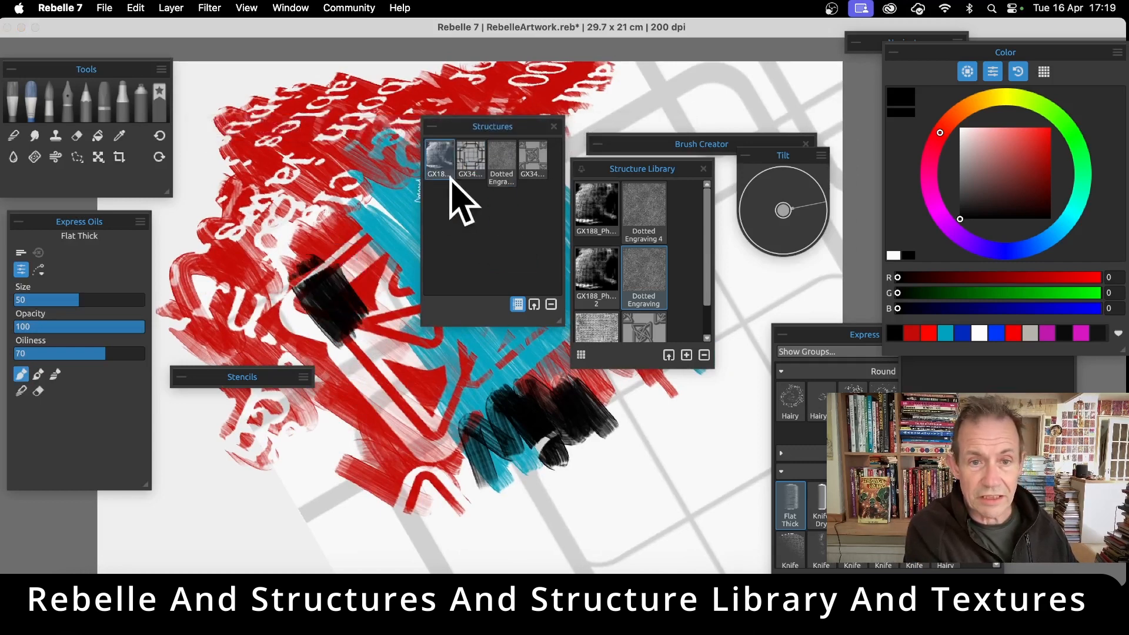
pyautogui.click(469, 167)
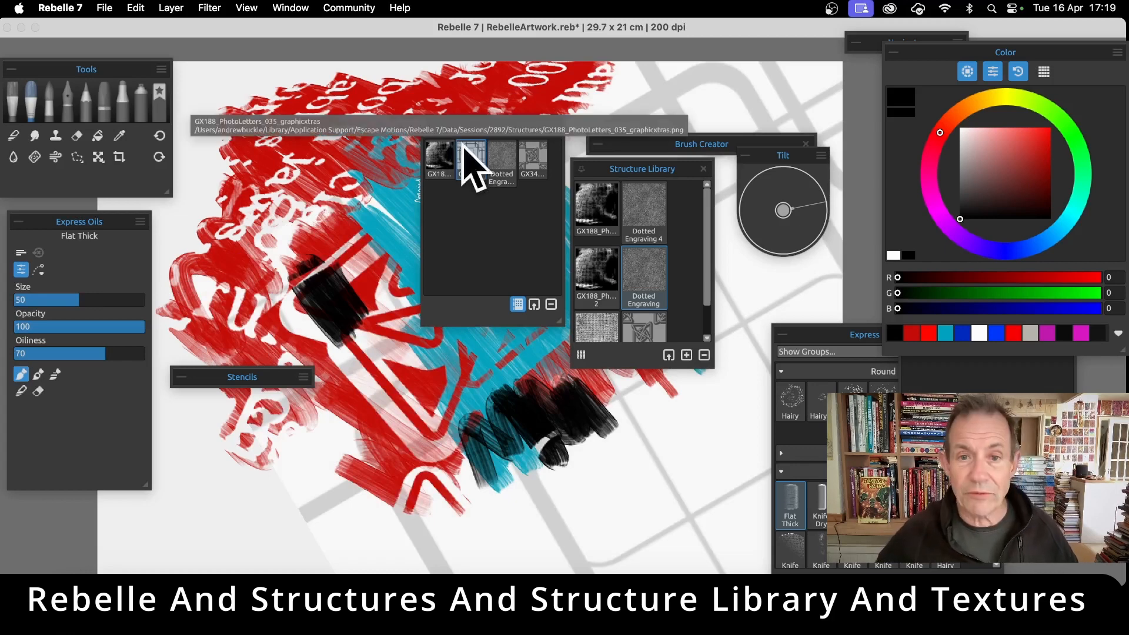
pyautogui.moveTo(494, 129); pyautogui.dragTo(640, 309)
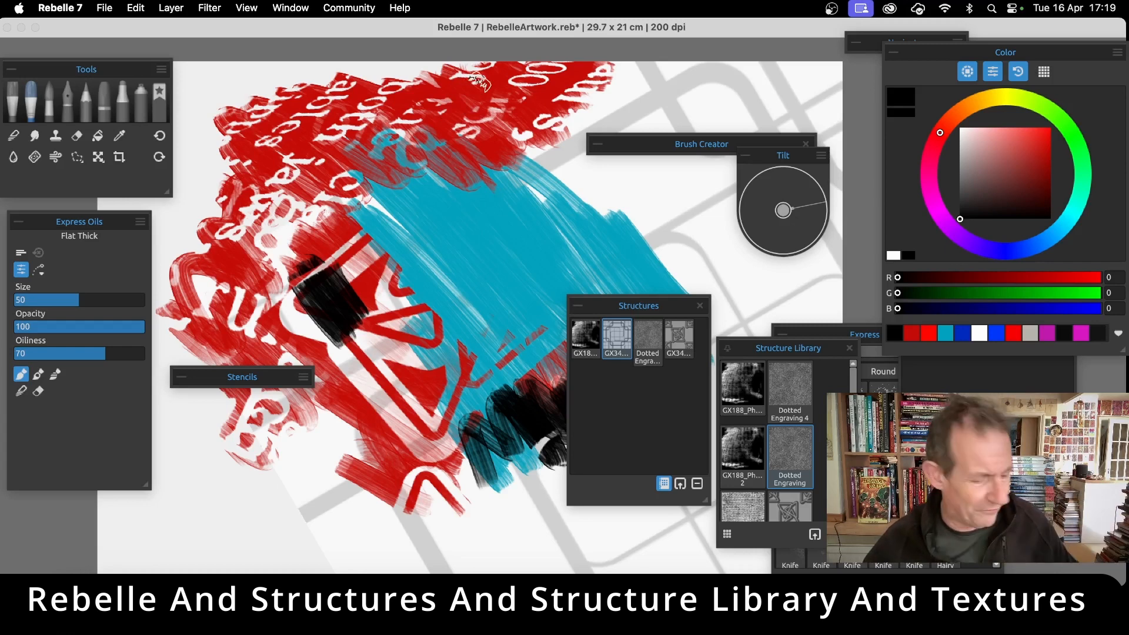
# Paint black strokes through the outlines structure across the canvas's upper right, along the teal patch's upper edge and over the red shapes
pyautogui.moveTo(516, 130)
pyautogui.mouseDown()
pyautogui.moveTo(550, 141)
pyautogui.moveTo(683, 108)
pyautogui.moveTo(744, 124)
pyautogui.mouseUp()
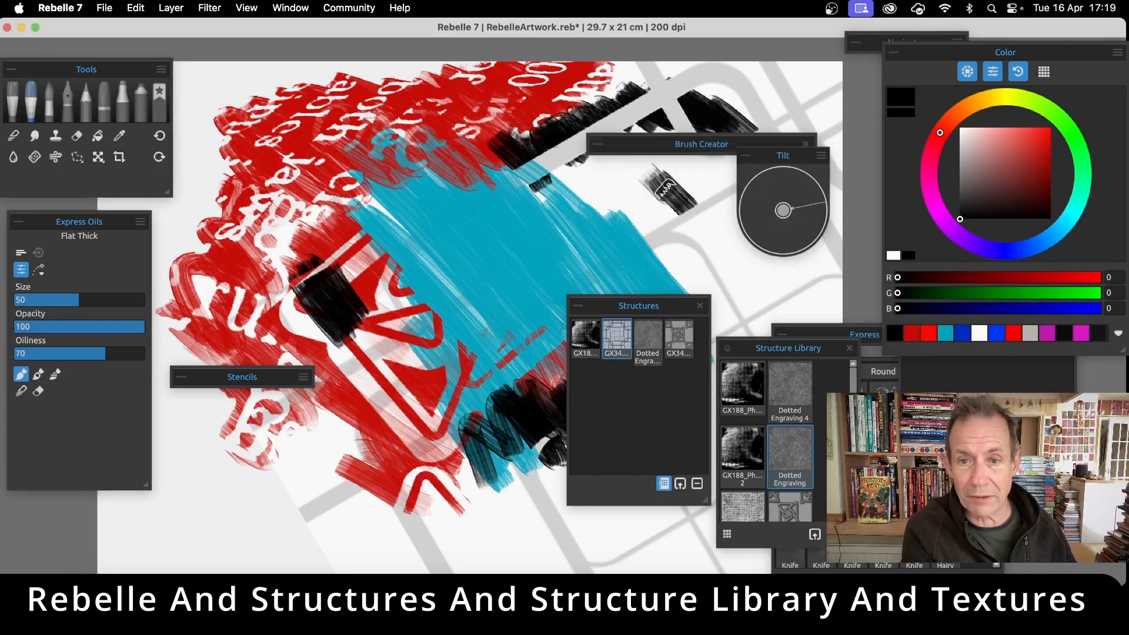
pyautogui.moveTo(667, 189)
pyautogui.mouseDown()
pyautogui.moveTo(698, 214)
pyautogui.moveTo(703, 197)
pyautogui.moveTo(691, 218)
pyautogui.moveTo(722, 186)
pyautogui.mouseUp()
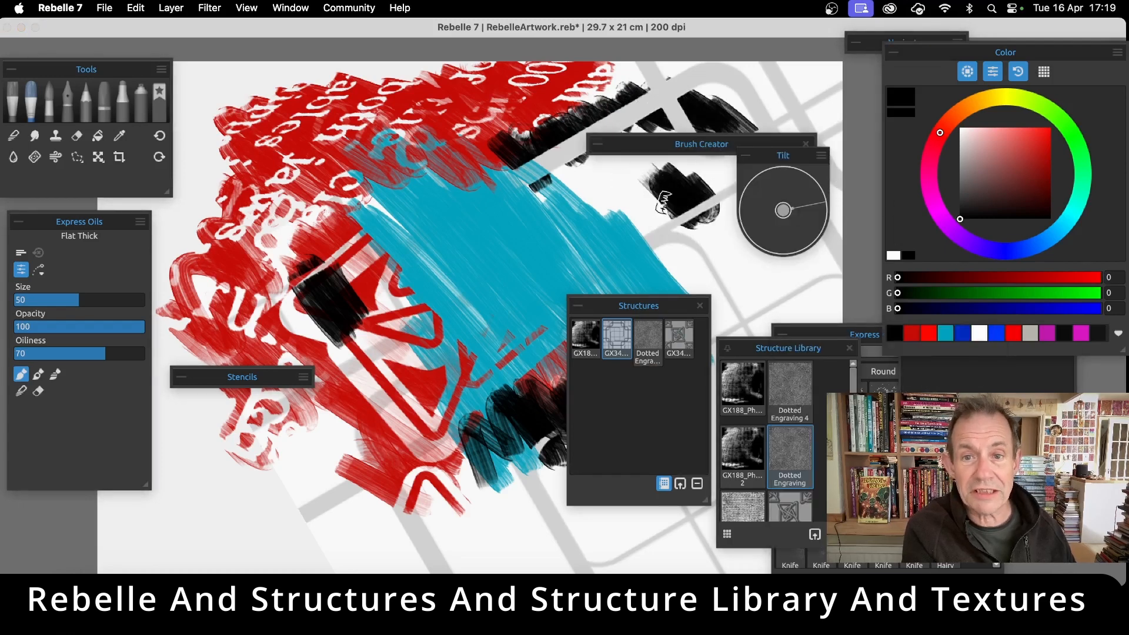
pyautogui.moveTo(585, 187)
pyautogui.mouseDown()
pyautogui.moveTo(626, 205)
pyautogui.moveTo(657, 241)
pyautogui.moveTo(644, 196)
pyautogui.moveTo(697, 227)
pyautogui.moveTo(702, 209)
pyautogui.moveTo(789, 156)
pyautogui.mouseUp()
pyautogui.moveTo(759, 89); pyautogui.dragTo(806, 116)
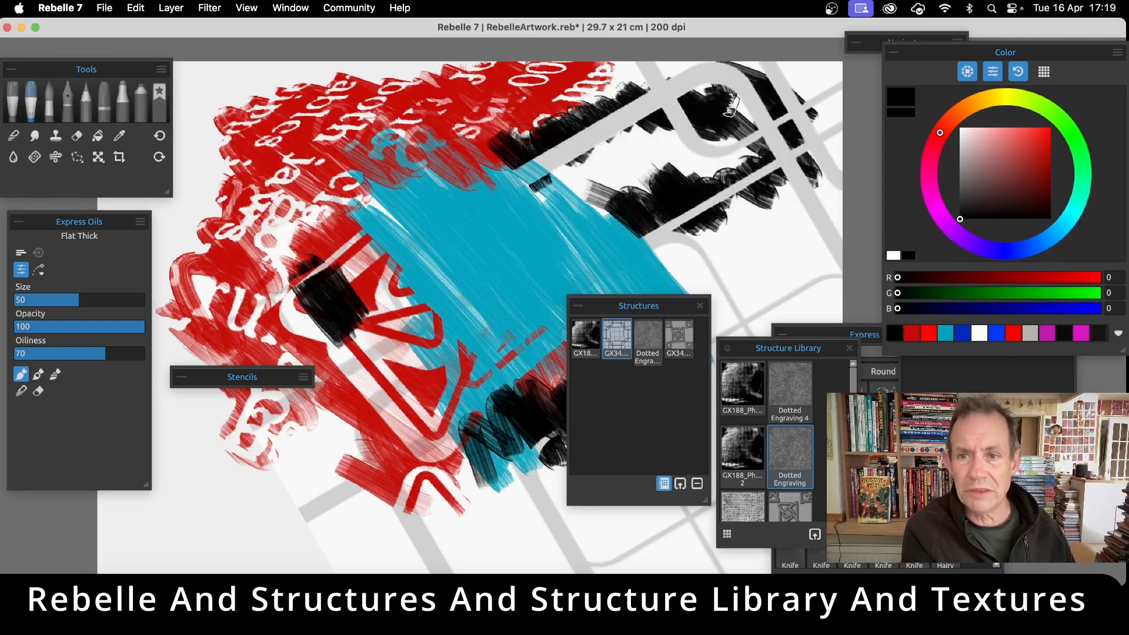
pyautogui.moveTo(729, 107)
pyautogui.mouseDown()
pyautogui.moveTo(595, 117)
pyautogui.moveTo(582, 158)
pyautogui.moveTo(482, 174)
pyautogui.moveTo(486, 205)
pyautogui.moveTo(326, 240)
pyautogui.moveTo(375, 286)
pyautogui.moveTo(389, 349)
pyautogui.moveTo(365, 391)
pyautogui.moveTo(463, 385)
pyautogui.mouseUp()
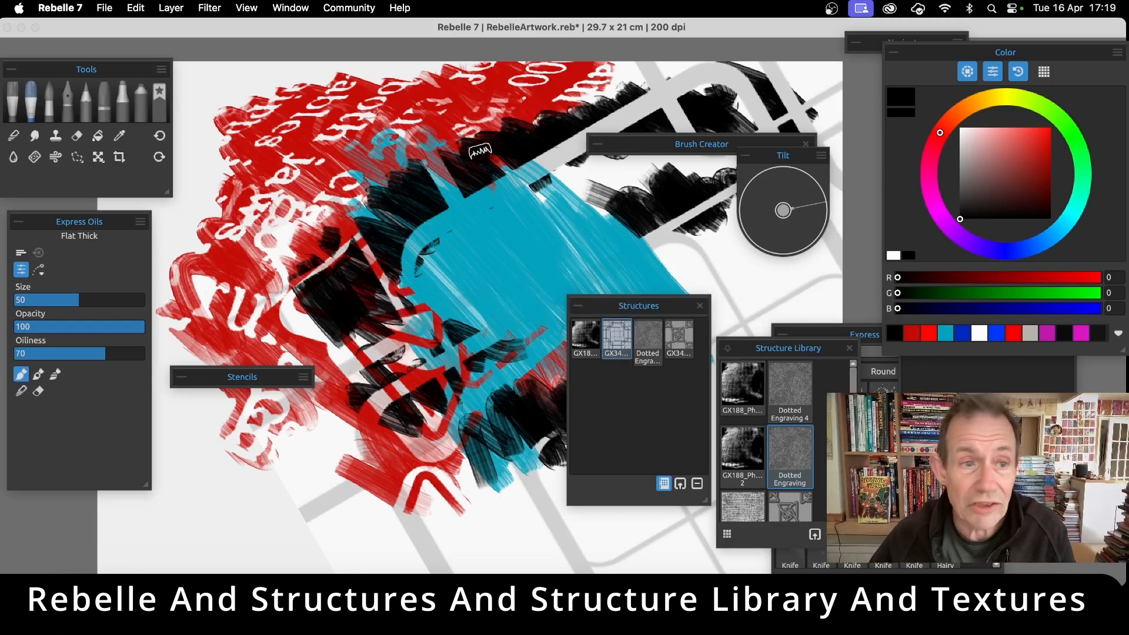
# Create a new artwork with the A4 Default preset, 29.70 x 21.00 cm at 200 DPI, without saving the current one
pyautogui.click(100, 8)
pyautogui.click(102, 30)
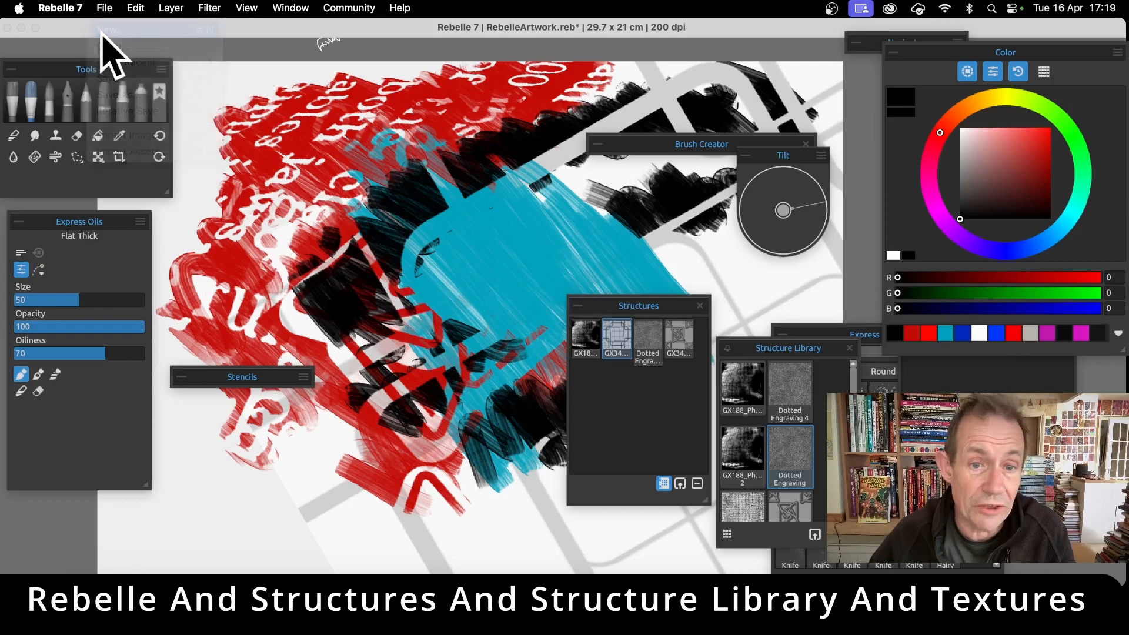
pyautogui.click(585, 327)
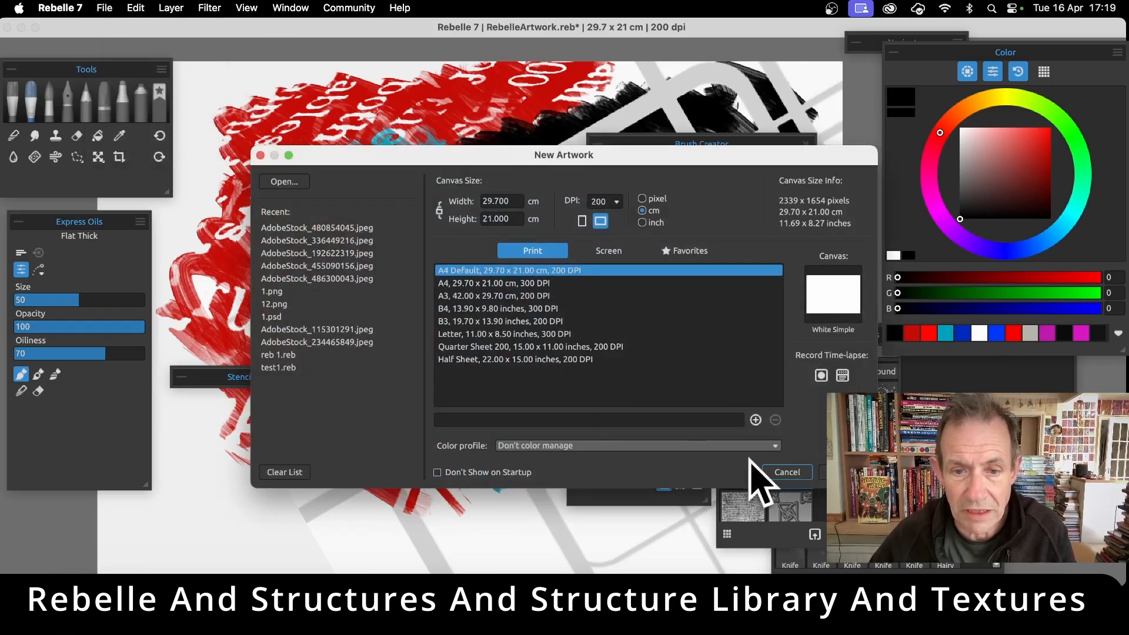
pyautogui.click(841, 472)
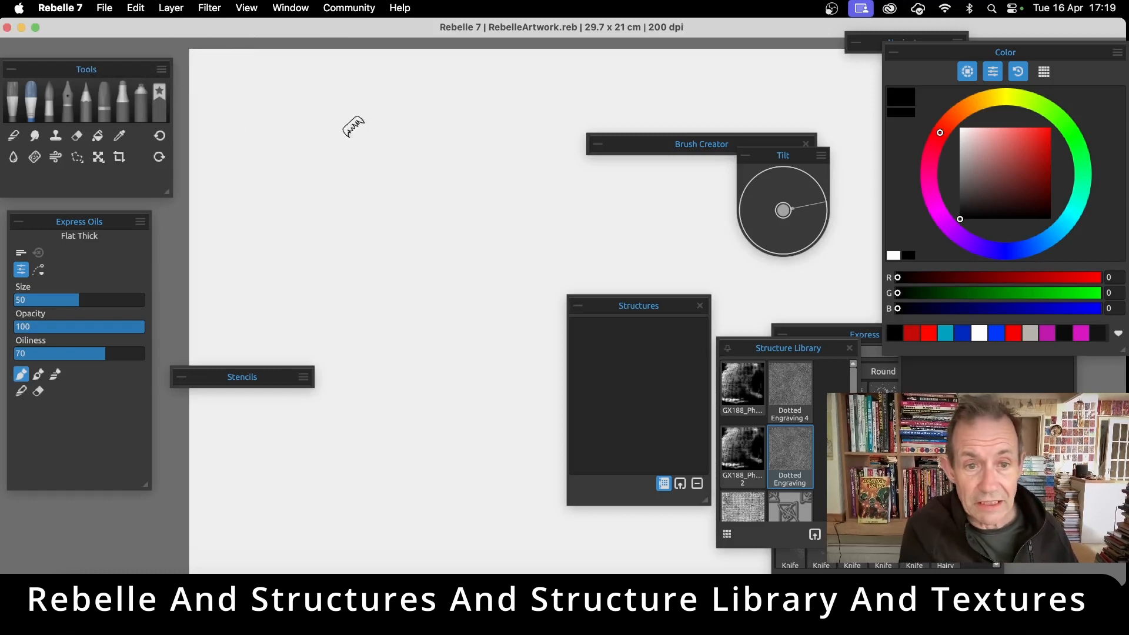
# Paint overlapping black curved strokes with the Flat Thick oil brush across the blank canvas
pyautogui.moveTo(354, 126)
pyautogui.mouseDown()
pyautogui.moveTo(492, 253)
pyautogui.moveTo(484, 365)
pyautogui.moveTo(411, 465)
pyautogui.mouseUp()
pyautogui.moveTo(497, 168); pyautogui.dragTo(353, 488)
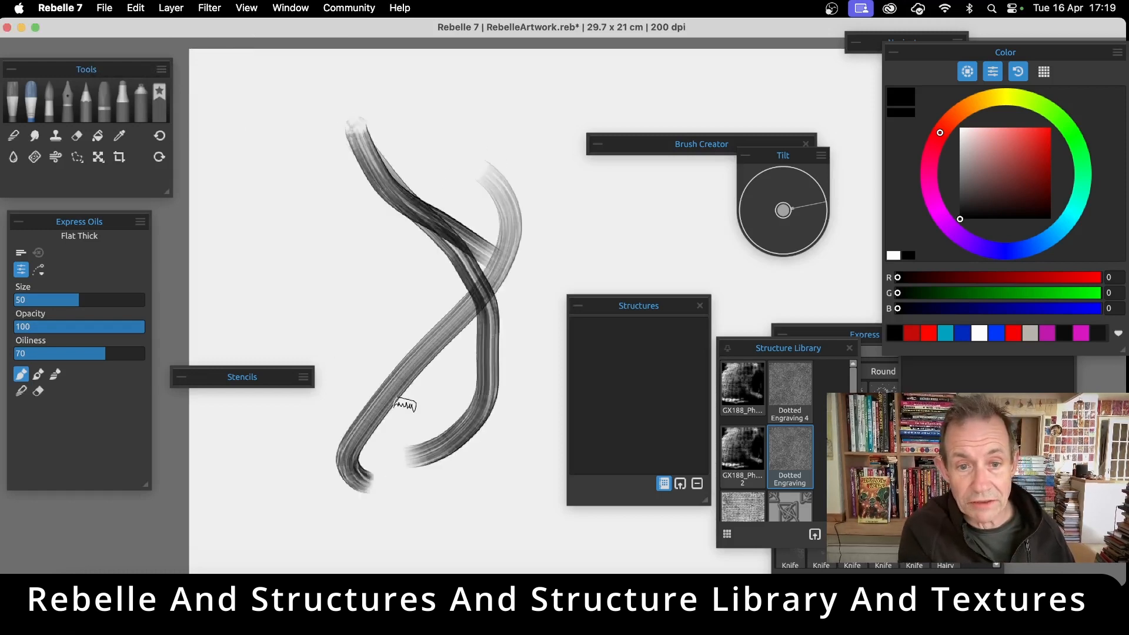
pyautogui.moveTo(321, 171)
pyautogui.mouseDown()
pyautogui.moveTo(359, 353)
pyautogui.moveTo(509, 138)
pyautogui.moveTo(612, 224)
pyautogui.moveTo(592, 115)
pyautogui.moveTo(697, 256)
pyautogui.moveTo(439, 412)
pyautogui.moveTo(453, 486)
pyautogui.mouseUp()
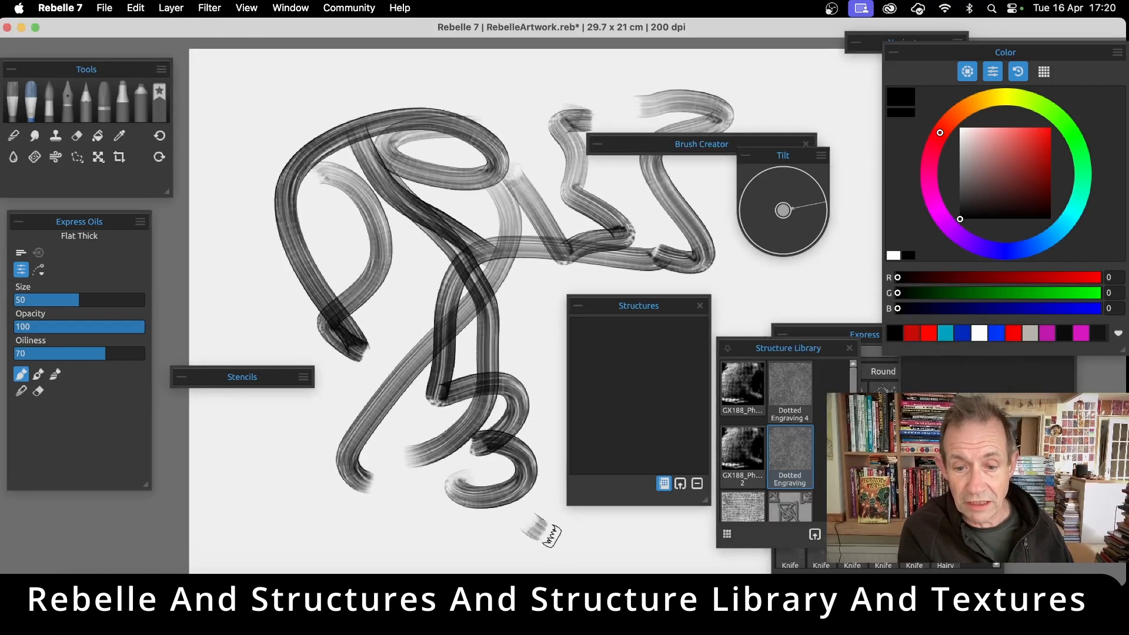
pyautogui.moveTo(541, 533); pyautogui.dragTo(689, 535)
pyautogui.moveTo(773, 291)
pyautogui.mouseDown()
pyautogui.moveTo(497, 147)
pyautogui.moveTo(450, 157)
pyautogui.mouseUp()
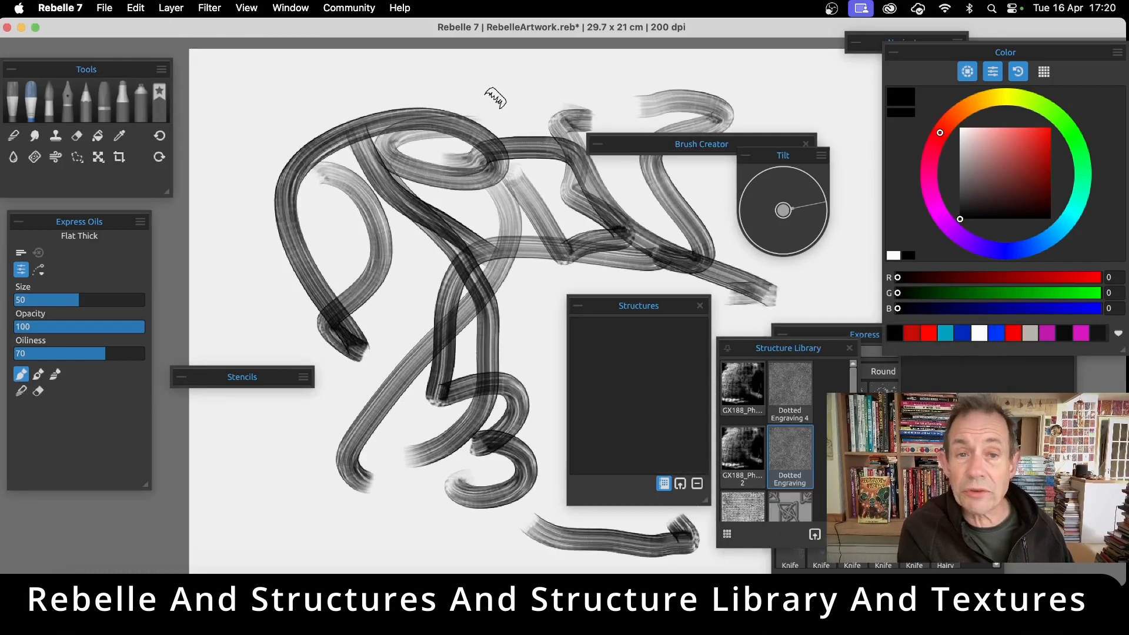
pyautogui.moveTo(259, 160)
pyautogui.mouseDown()
pyautogui.moveTo(350, 97)
pyautogui.moveTo(530, 110)
pyautogui.mouseUp()
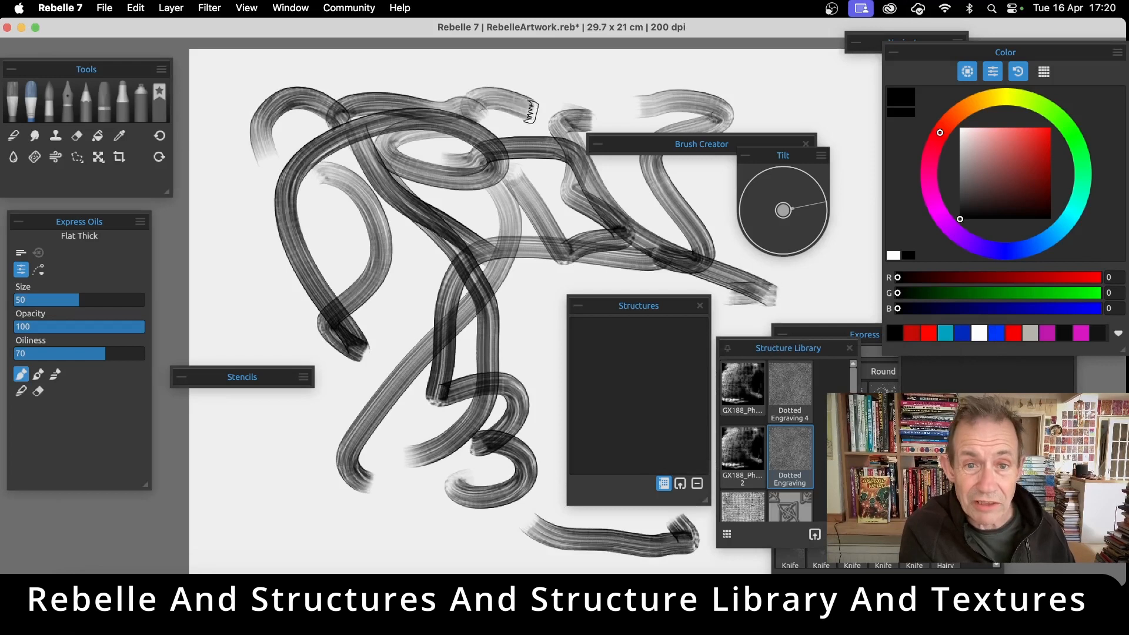
pyautogui.moveTo(398, 317)
pyautogui.mouseDown()
pyautogui.moveTo(341, 442)
pyautogui.moveTo(498, 282)
pyautogui.moveTo(493, 340)
pyautogui.moveTo(507, 382)
pyautogui.mouseUp()
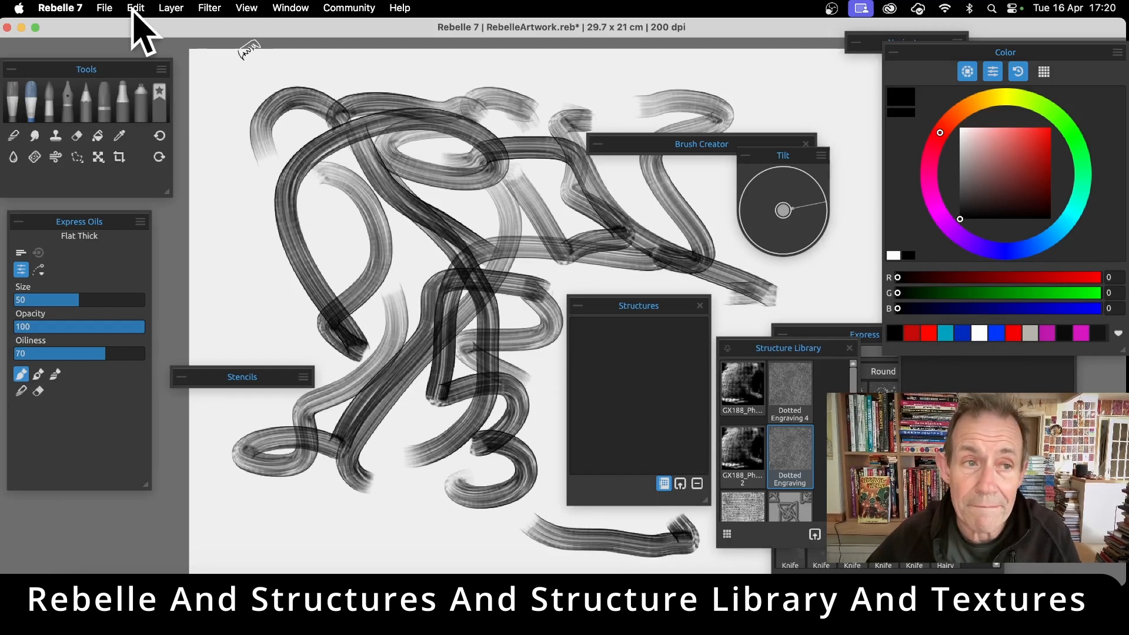
# Save the artwork to the Desktop as a PNG image named test1
pyautogui.click(105, 7)
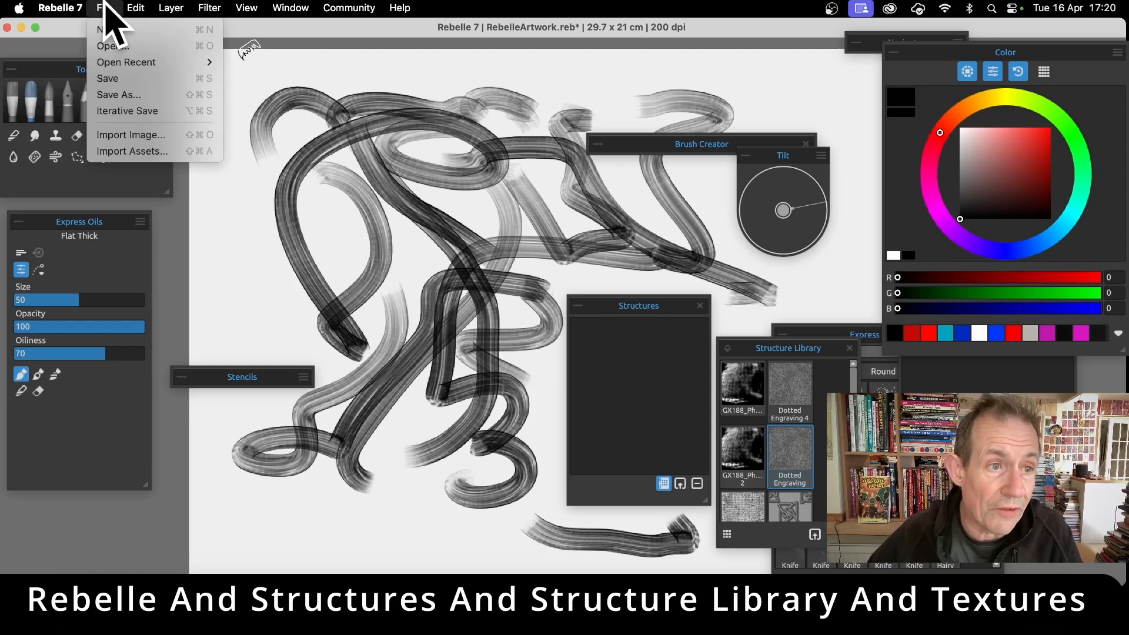
pyautogui.click(121, 95)
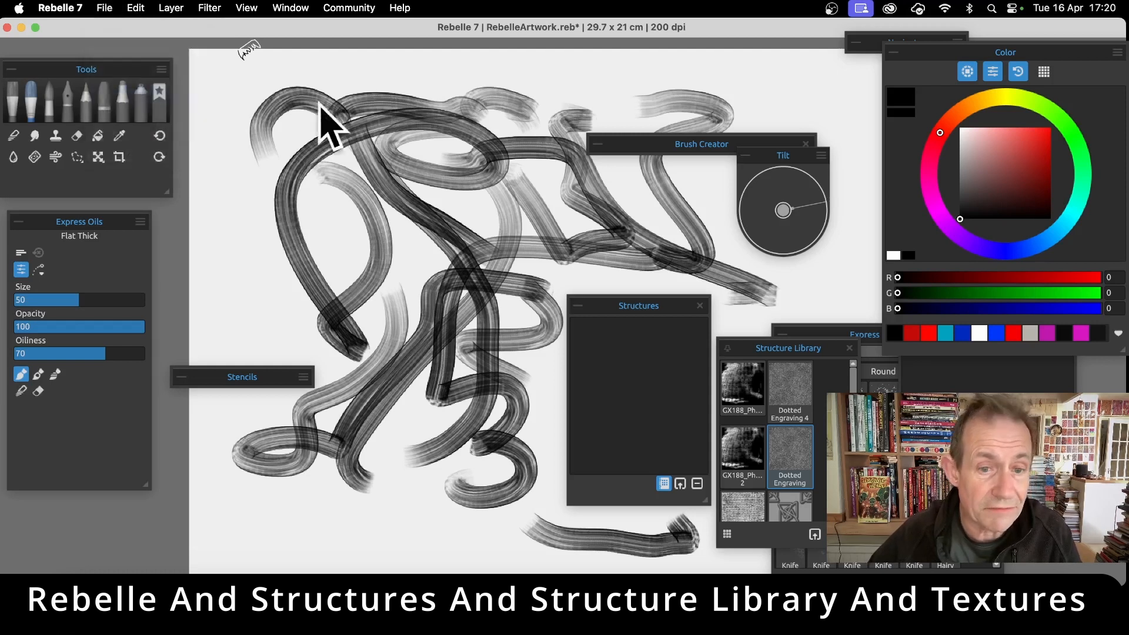
pyautogui.click(605, 344)
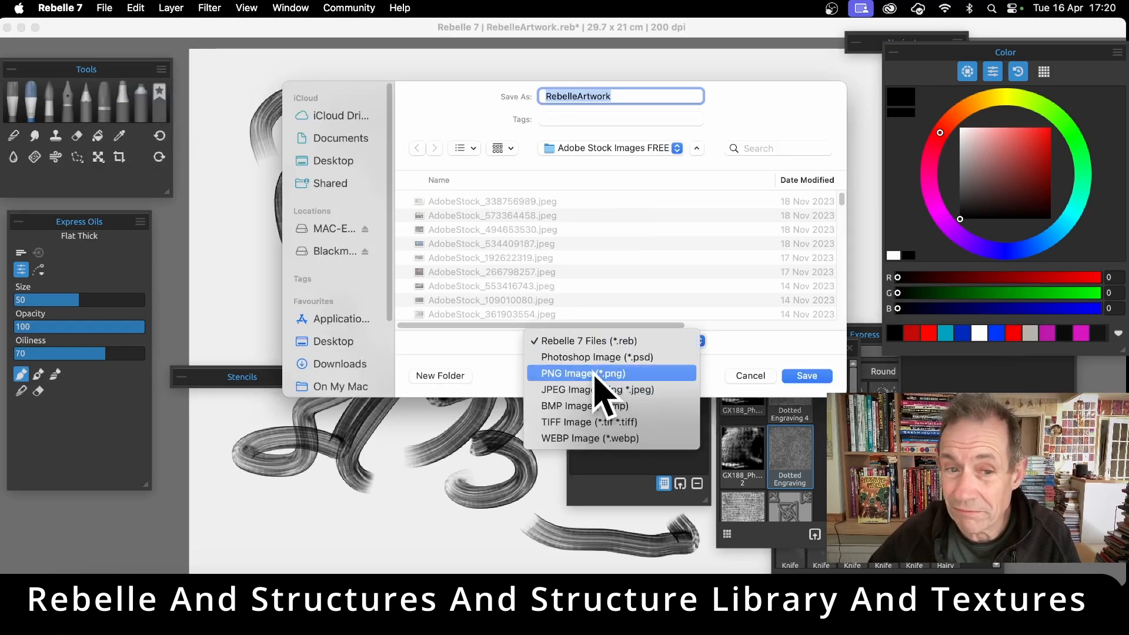
pyautogui.click(595, 374)
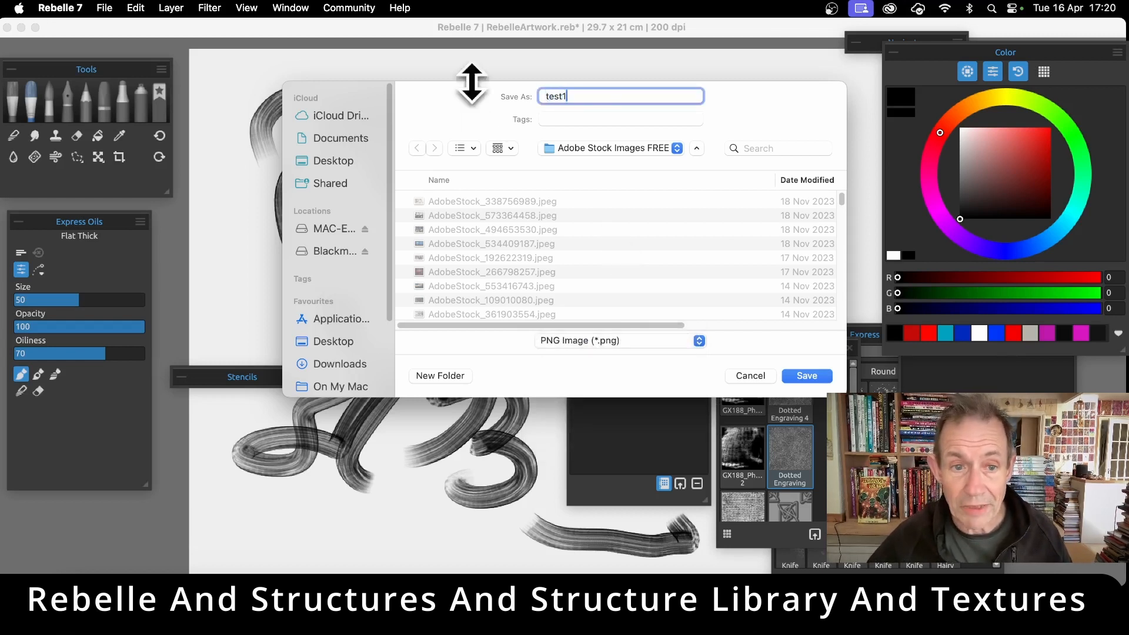
pyautogui.click(344, 165)
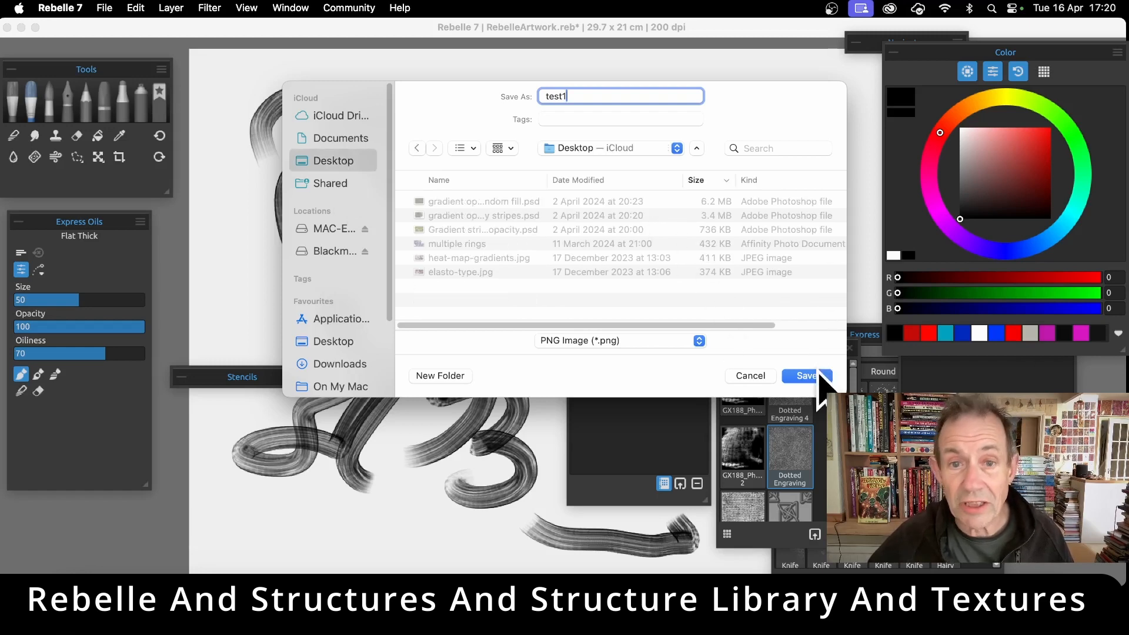
pyautogui.click(819, 377)
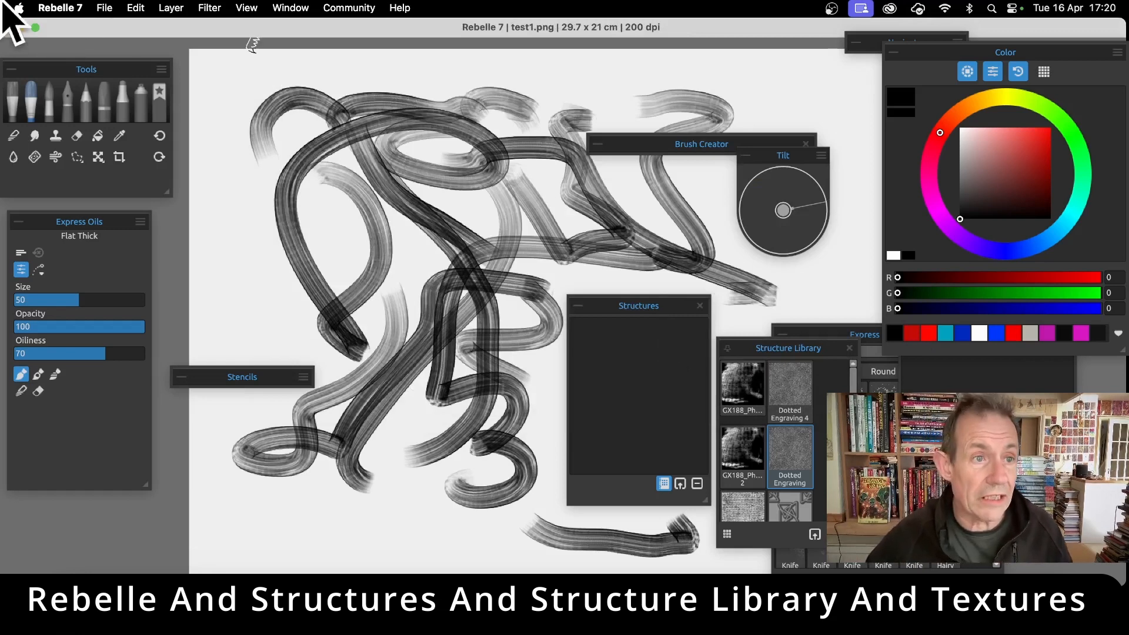
# Create a new blank artwork with the A4 Default preset at 200 DPI, discarding changes to the current artwork
pyautogui.click(104, 7)
pyautogui.click(109, 32)
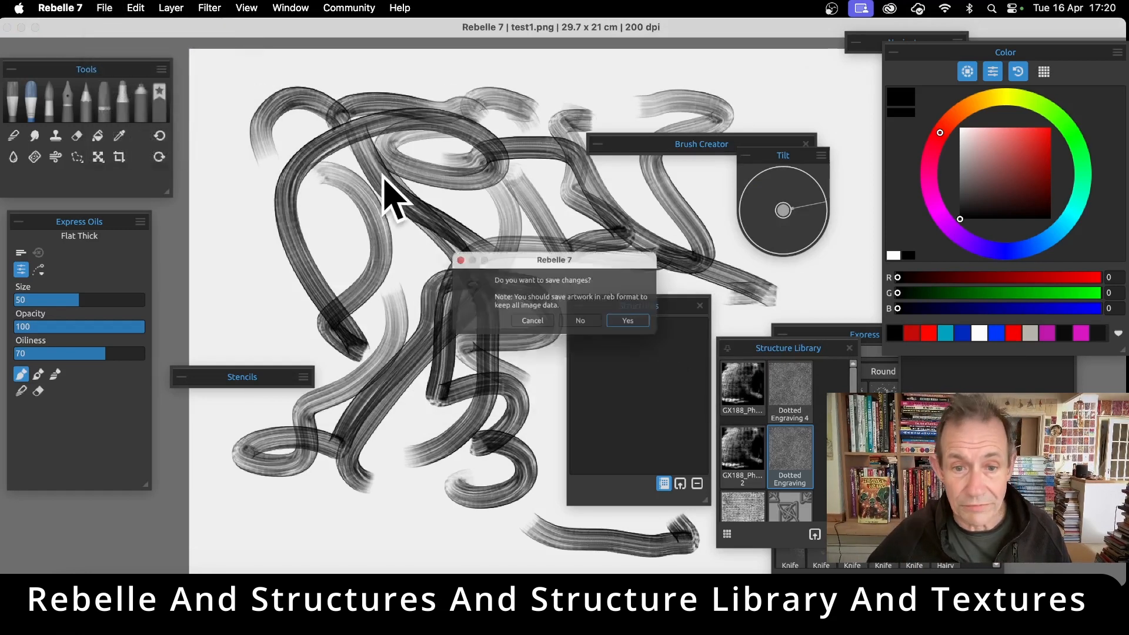
pyautogui.click(590, 327)
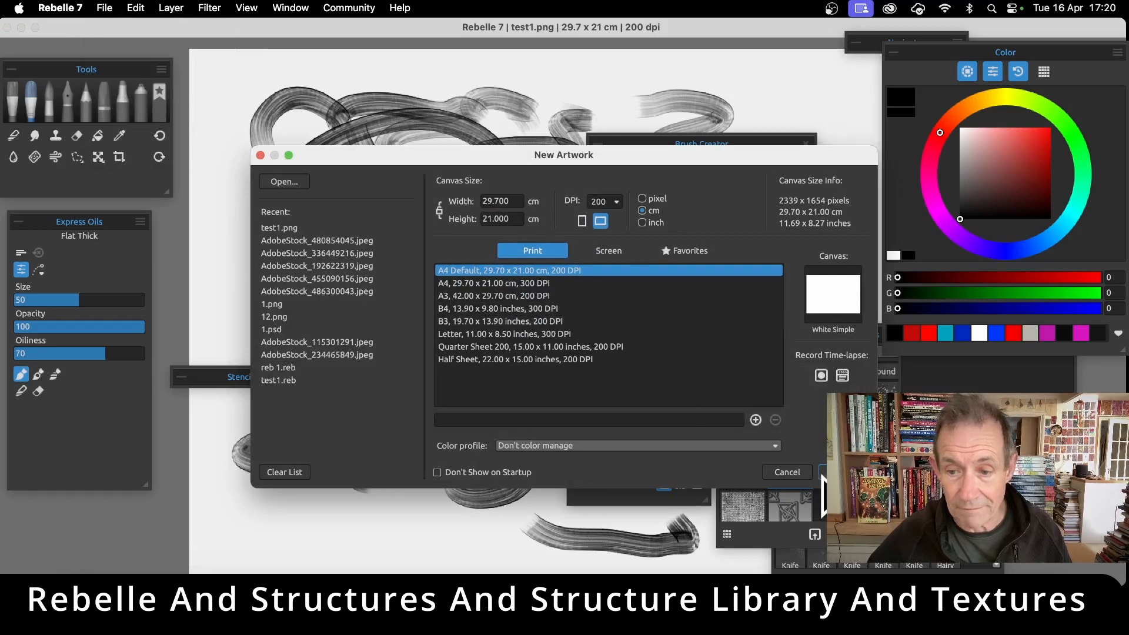
pyautogui.click(835, 472)
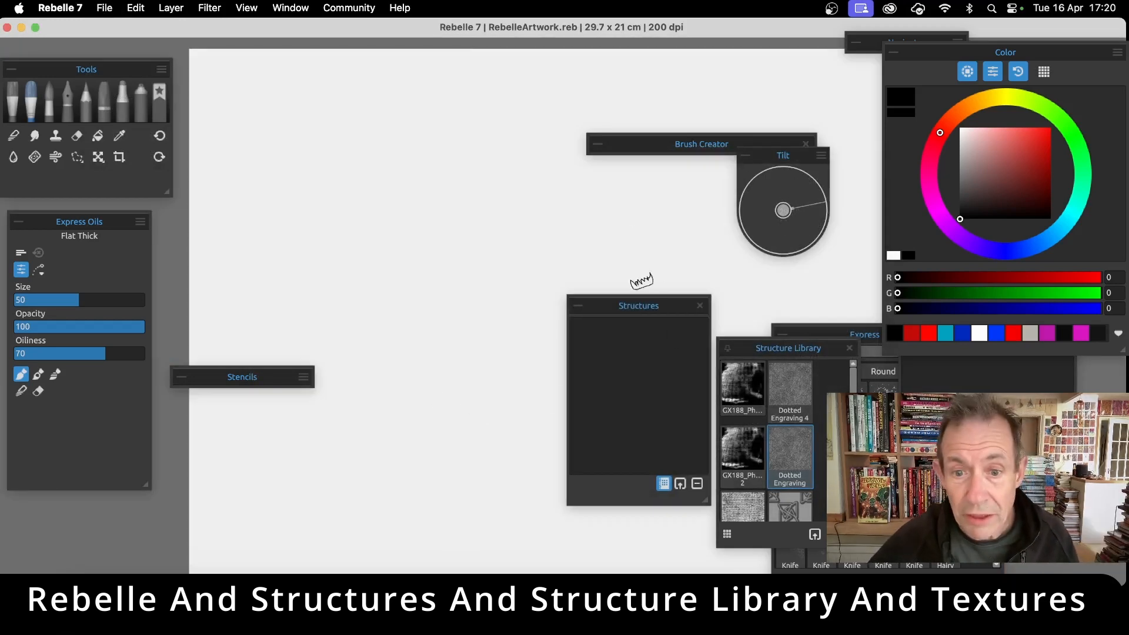
# Import test1.png from the Desktop as a new structure
pyautogui.moveTo(650, 307); pyautogui.dragTo(498, 171)
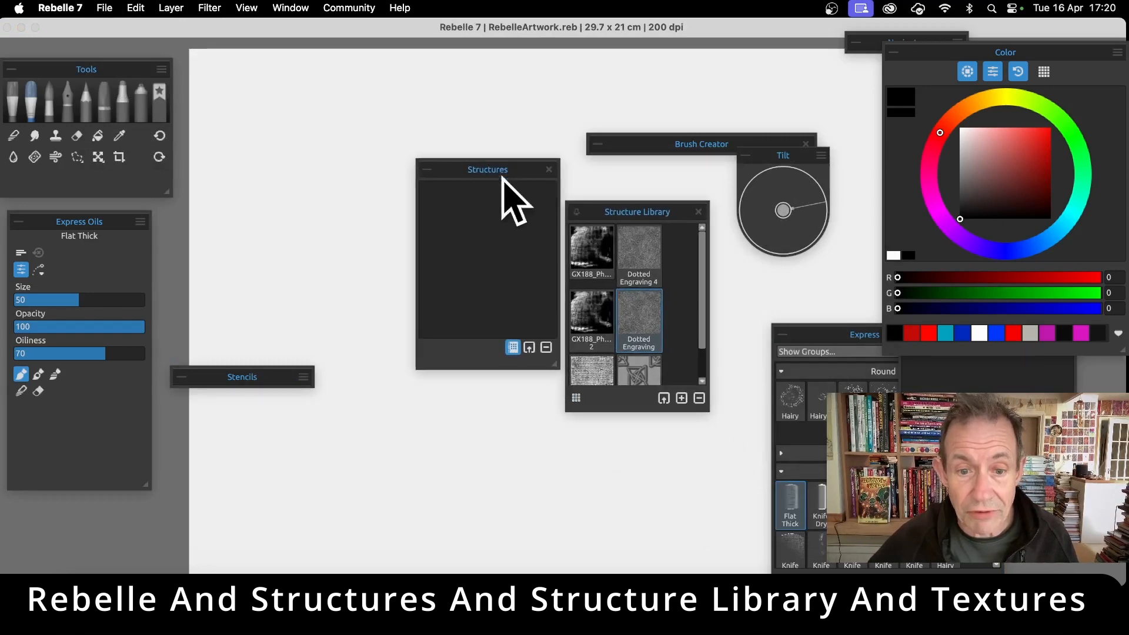
pyautogui.click(530, 348)
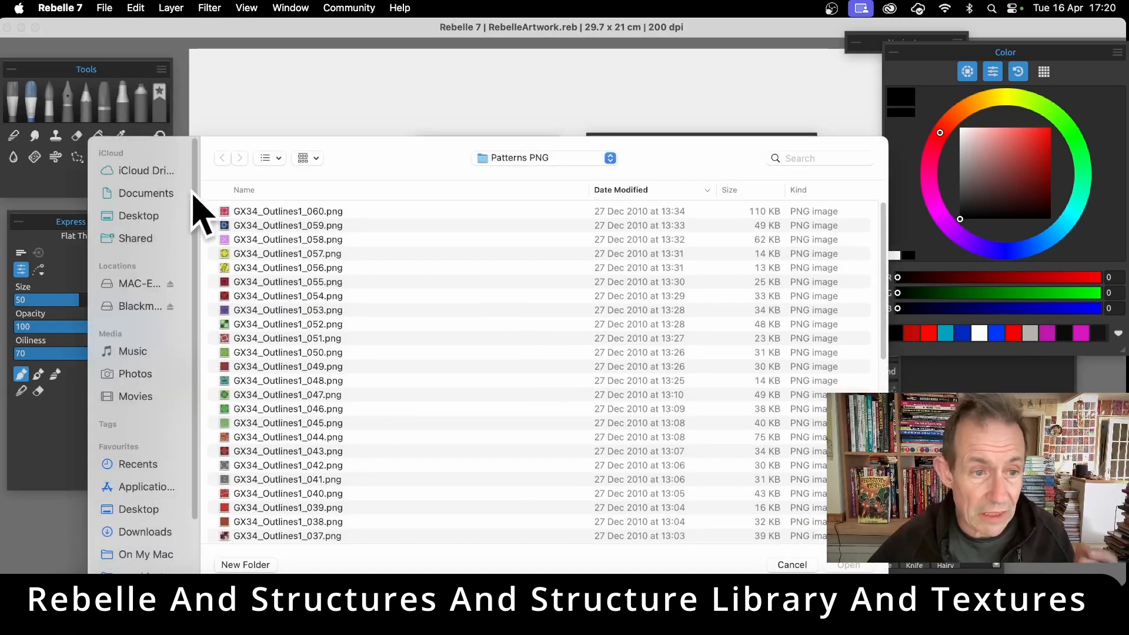
pyautogui.click(143, 218)
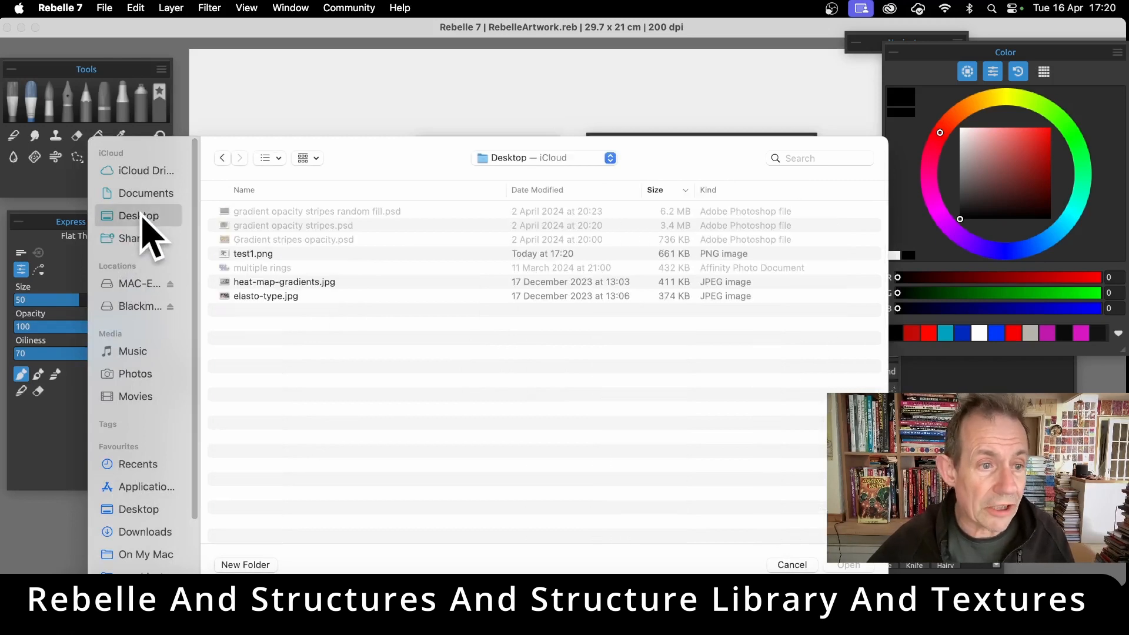
pyautogui.click(263, 256)
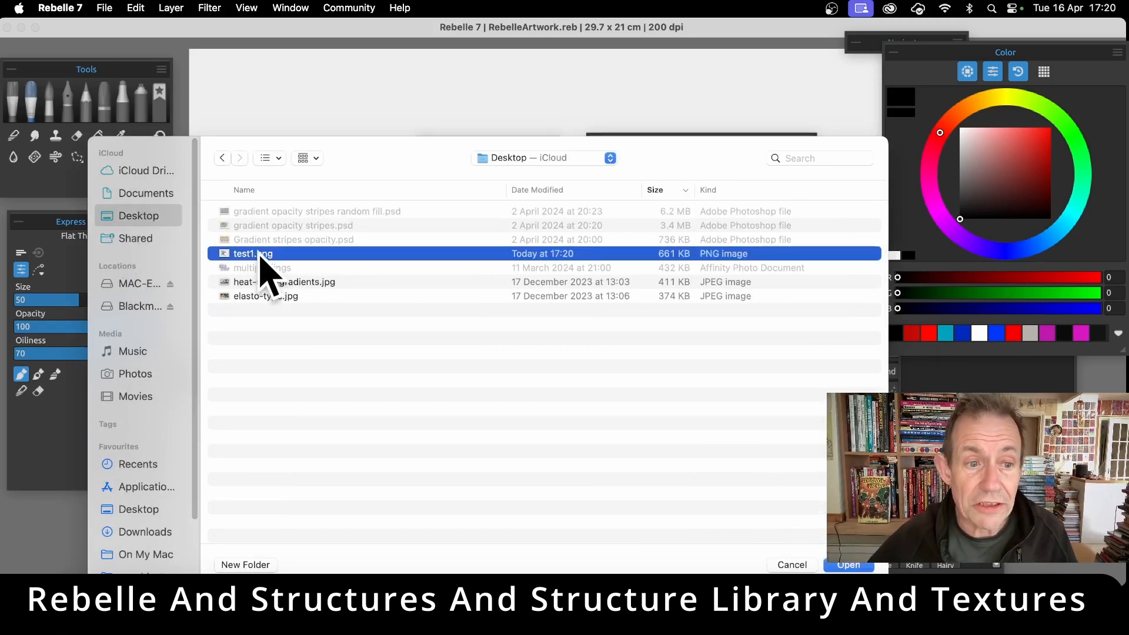
pyautogui.click(848, 565)
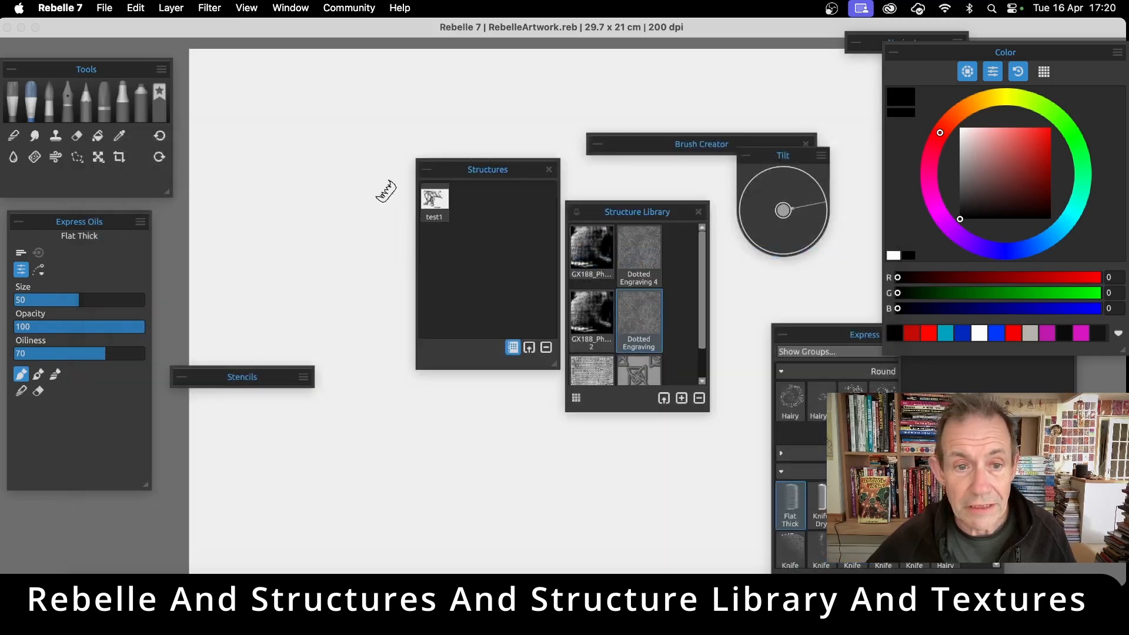
# Add the imported test1 structure to the Structure Library and select its new entry there
pyautogui.click(435, 202)
pyautogui.moveTo(436, 206); pyautogui.dragTo(663, 236)
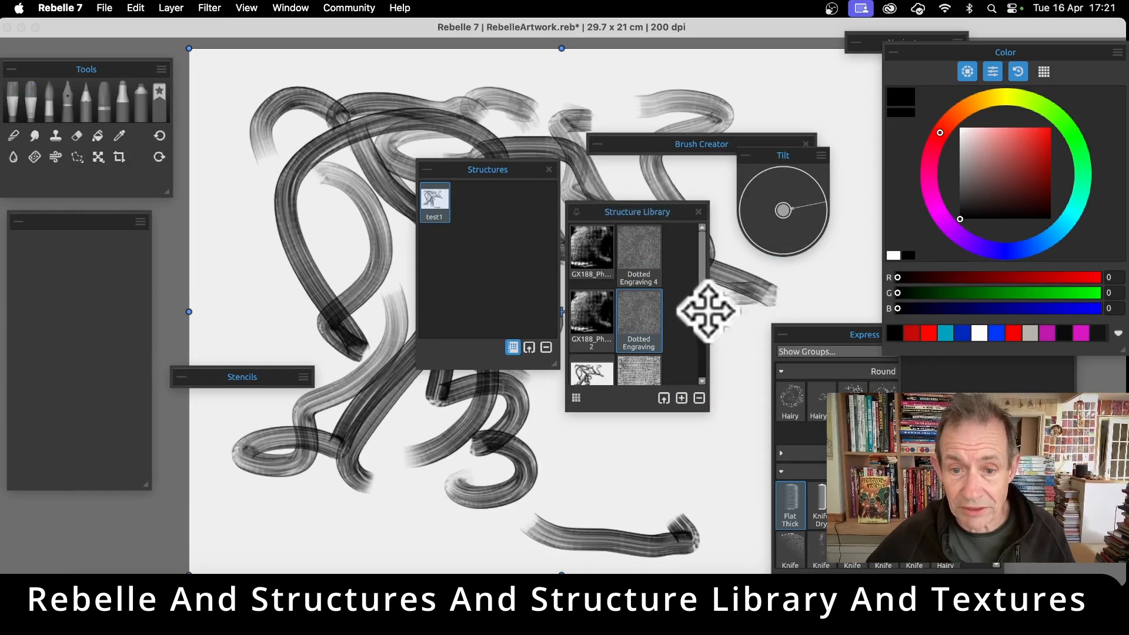
pyautogui.scroll(-3, 706, 347)
pyautogui.scroll(-2, 705, 347)
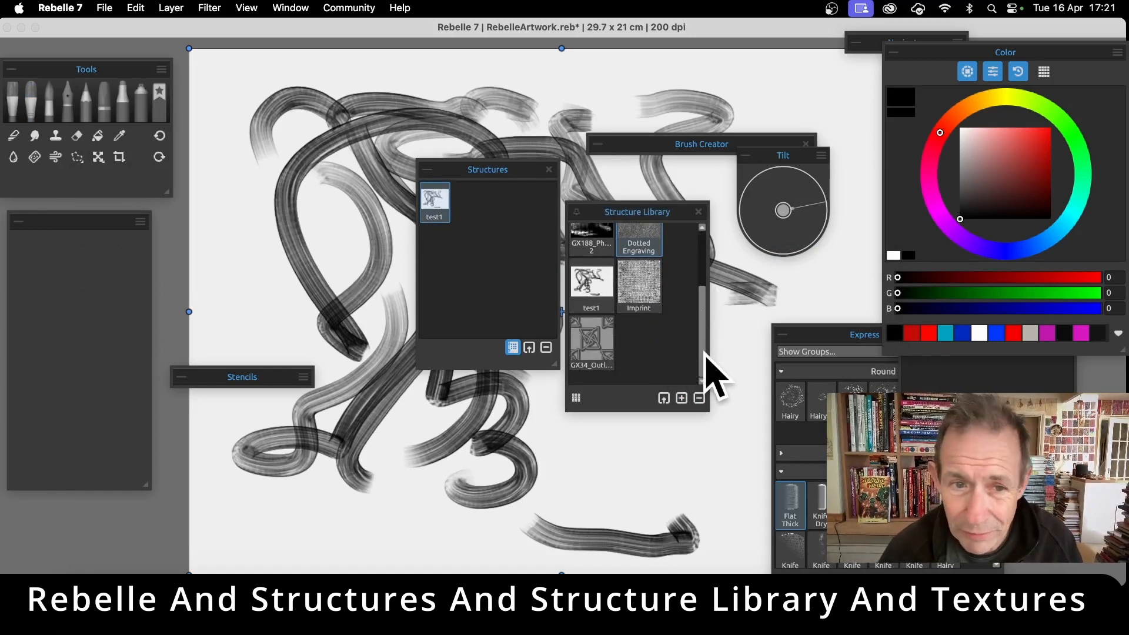
pyautogui.click(591, 288)
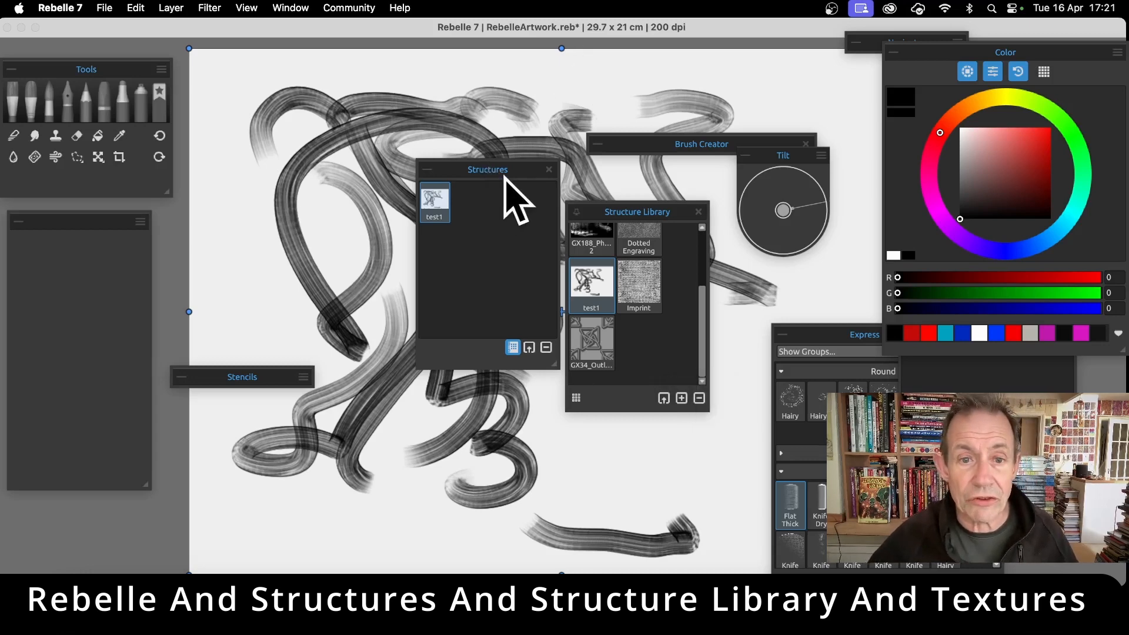
# Paint dense diagonal red strokes with the Flat Thick oil brush over the test1 structure across the canvas's upper and middle area
pyautogui.moveTo(507, 171)
pyautogui.mouseDown()
pyautogui.moveTo(795, 238)
pyautogui.moveTo(746, 265)
pyautogui.mouseUp()
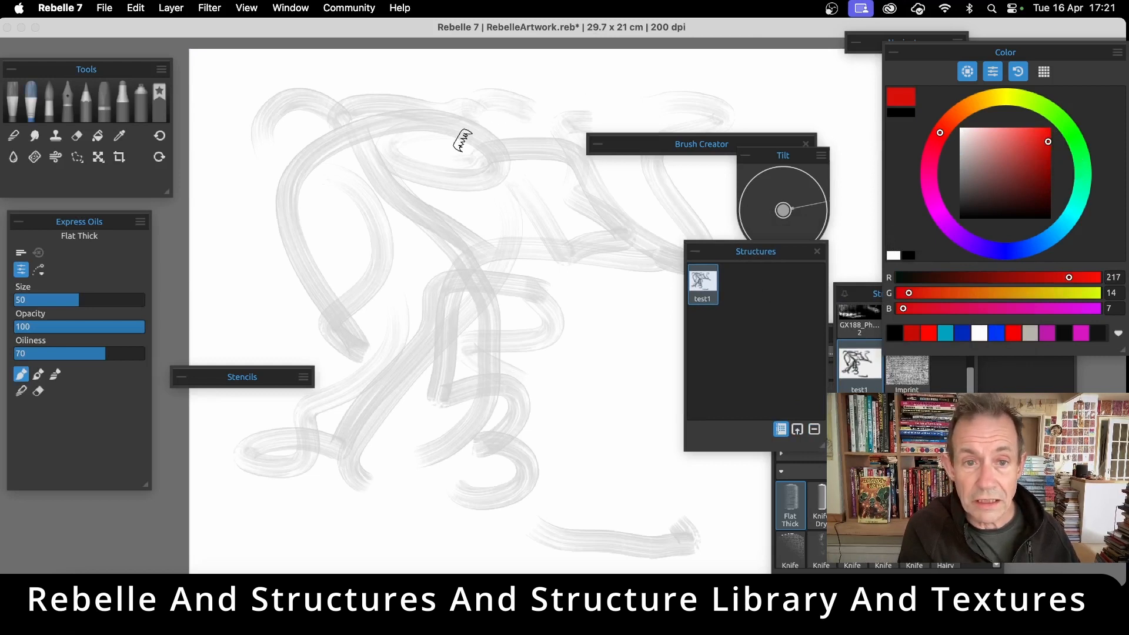
pyautogui.moveTo(457, 126)
pyautogui.mouseDown()
pyautogui.moveTo(517, 135)
pyautogui.moveTo(390, 118)
pyautogui.moveTo(414, 203)
pyautogui.moveTo(317, 253)
pyautogui.moveTo(289, 353)
pyautogui.moveTo(488, 334)
pyautogui.moveTo(559, 247)
pyautogui.moveTo(527, 197)
pyautogui.moveTo(526, 131)
pyautogui.moveTo(575, 80)
pyautogui.moveTo(724, 136)
pyautogui.moveTo(632, 319)
pyautogui.moveTo(360, 378)
pyautogui.moveTo(452, 465)
pyautogui.moveTo(556, 506)
pyautogui.moveTo(589, 532)
pyautogui.mouseUp()
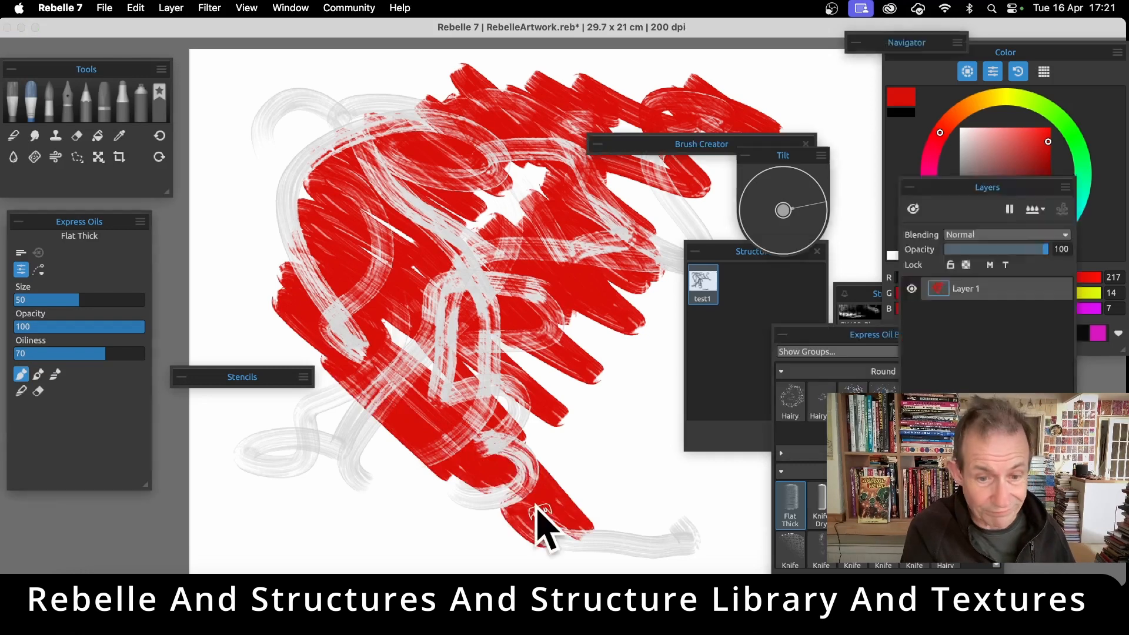
pyautogui.moveTo(321, 223)
pyautogui.mouseDown()
pyautogui.moveTo(289, 213)
pyautogui.moveTo(303, 175)
pyautogui.moveTo(347, 158)
pyautogui.moveTo(365, 120)
pyautogui.moveTo(460, 122)
pyautogui.mouseUp()
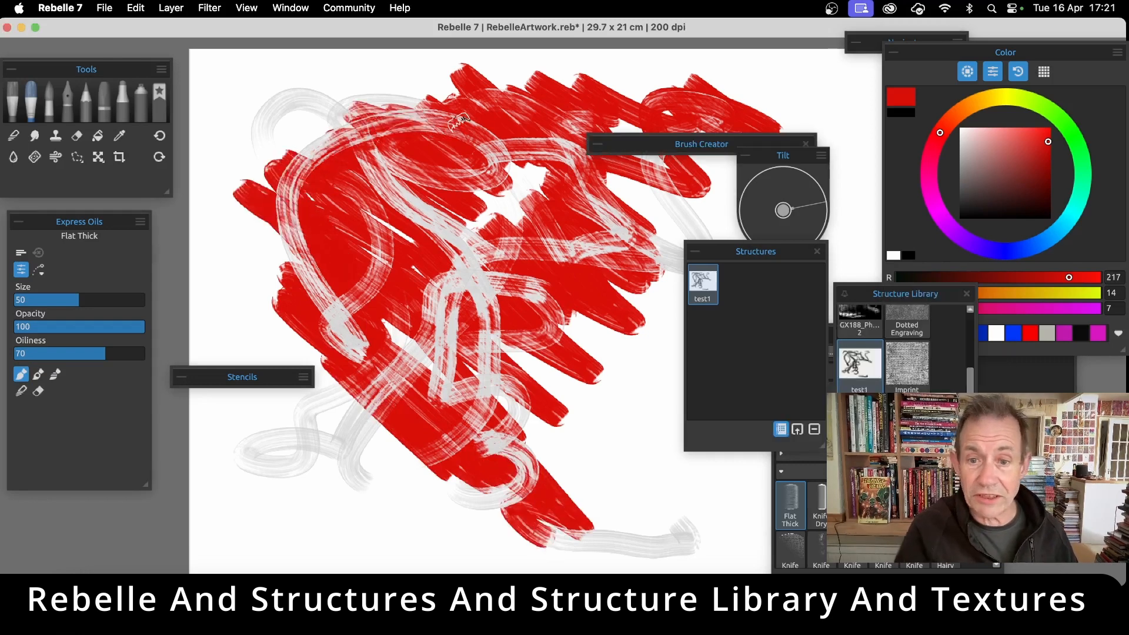
# Scale down the test1 structure, rotate it counterclockwise and reposition it over the left part of the painting
pyautogui.click(703, 283)
pyautogui.moveTo(190, 49); pyautogui.dragTo(409, 204)
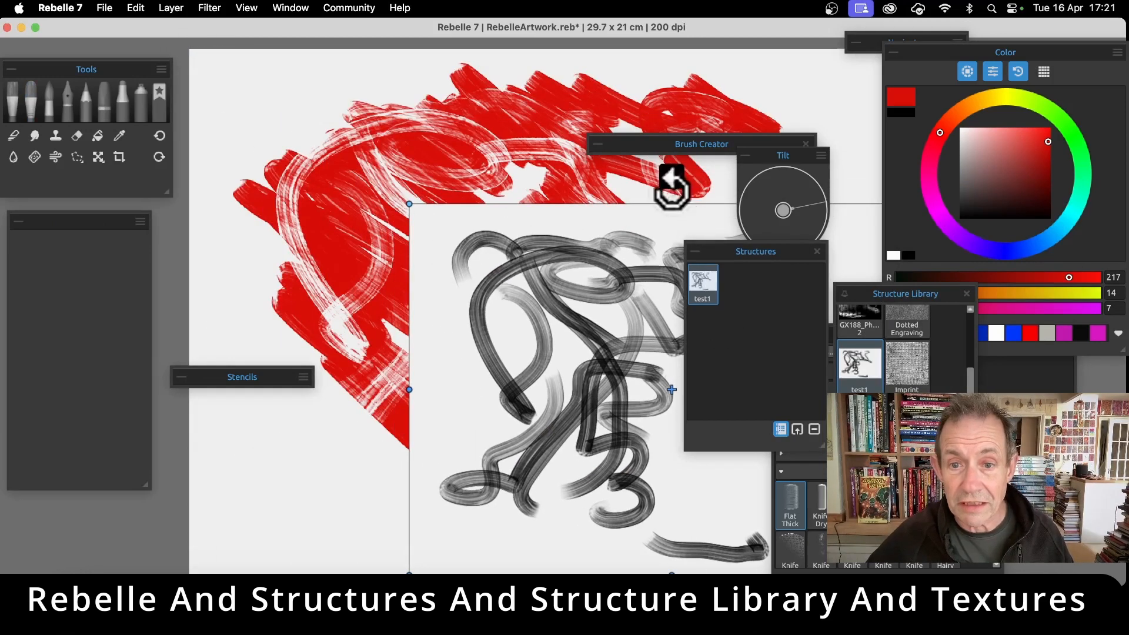
pyautogui.moveTo(672, 178)
pyautogui.mouseDown()
pyautogui.moveTo(547, 202)
pyautogui.moveTo(606, 353)
pyautogui.moveTo(608, 275)
pyautogui.moveTo(377, 282)
pyautogui.mouseUp()
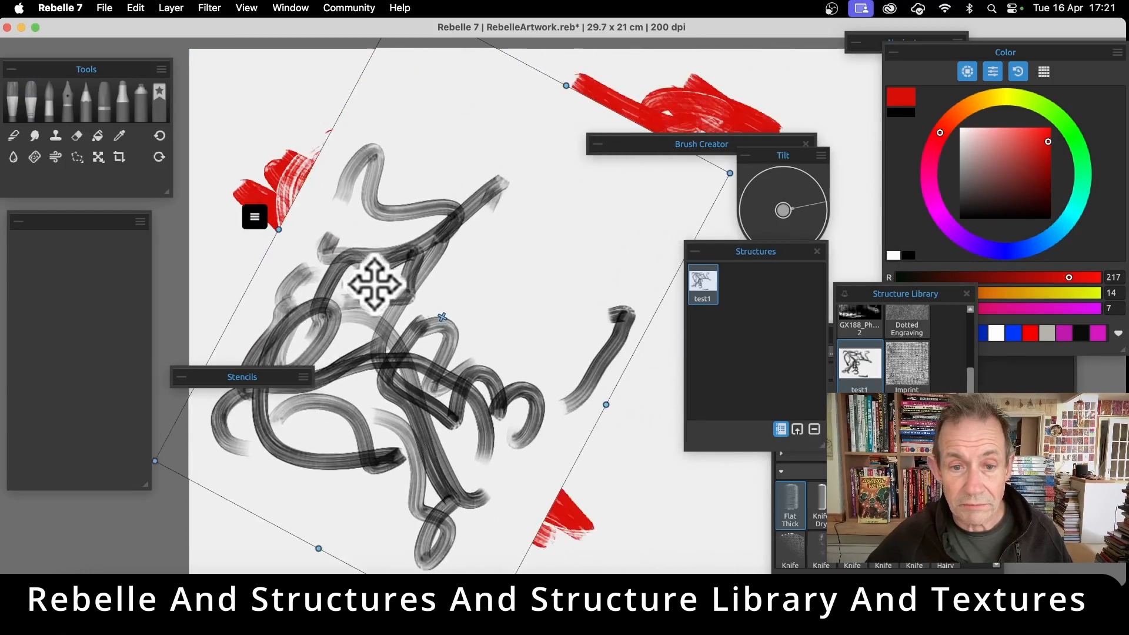
pyautogui.press('Return')
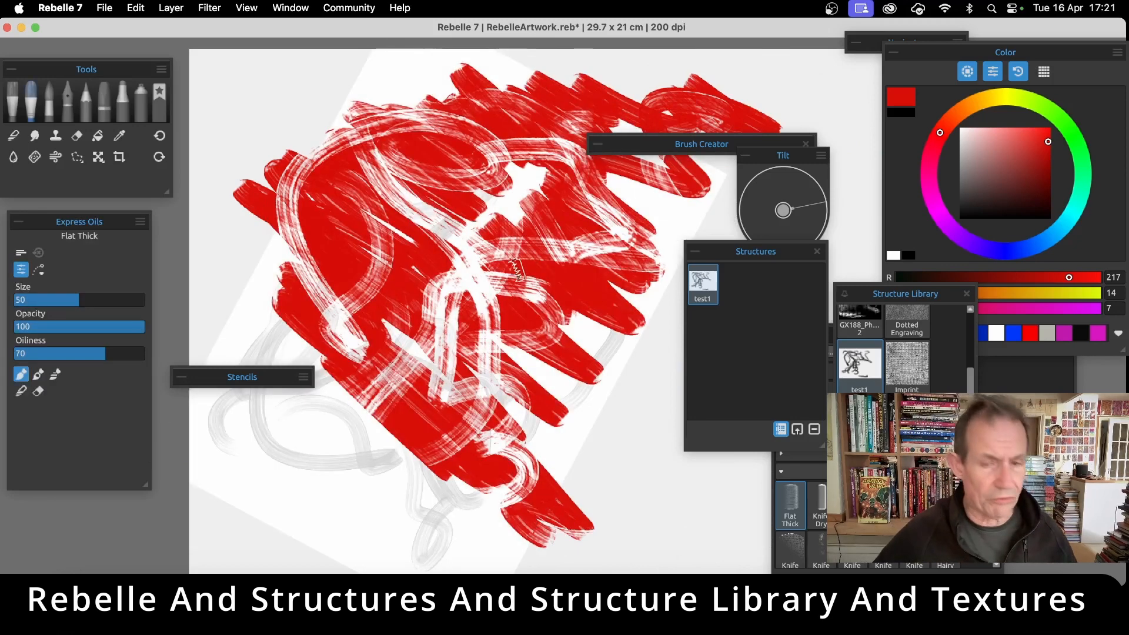
# Set the colour to near-black RGB 20, 20, 20 and paint Flat Thick strokes over the red area and the rotated structure
pyautogui.moveTo(974, 180); pyautogui.dragTo(958, 212)
pyautogui.moveTo(388, 162)
pyautogui.mouseDown()
pyautogui.moveTo(373, 91)
pyautogui.moveTo(496, 124)
pyautogui.moveTo(509, 110)
pyautogui.moveTo(493, 177)
pyautogui.moveTo(447, 180)
pyautogui.moveTo(348, 264)
pyautogui.moveTo(450, 278)
pyautogui.moveTo(474, 248)
pyautogui.moveTo(541, 235)
pyautogui.moveTo(582, 186)
pyautogui.moveTo(659, 225)
pyautogui.moveTo(647, 181)
pyautogui.moveTo(735, 208)
pyautogui.moveTo(650, 227)
pyautogui.moveTo(525, 283)
pyautogui.moveTo(555, 414)
pyautogui.moveTo(535, 331)
pyautogui.moveTo(618, 363)
pyautogui.moveTo(614, 321)
pyautogui.moveTo(659, 336)
pyautogui.mouseUp()
pyautogui.moveTo(517, 409)
pyautogui.mouseDown()
pyautogui.moveTo(486, 413)
pyautogui.moveTo(523, 424)
pyautogui.moveTo(528, 411)
pyautogui.moveTo(510, 395)
pyautogui.moveTo(534, 421)
pyautogui.moveTo(525, 427)
pyautogui.moveTo(545, 412)
pyautogui.moveTo(512, 474)
pyautogui.mouseUp()
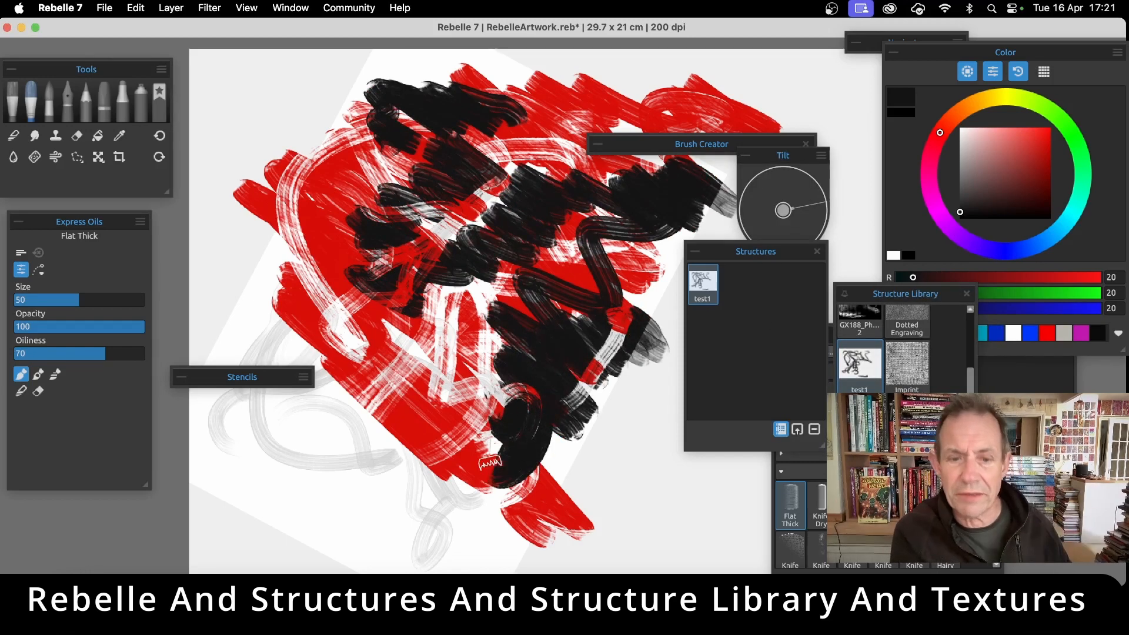
pyautogui.moveTo(411, 415)
pyautogui.mouseDown()
pyautogui.moveTo(241, 447)
pyautogui.moveTo(300, 482)
pyautogui.moveTo(348, 405)
pyautogui.moveTo(267, 306)
pyautogui.moveTo(265, 264)
pyautogui.moveTo(359, 194)
pyautogui.moveTo(376, 135)
pyautogui.moveTo(331, 175)
pyautogui.moveTo(368, 147)
pyautogui.mouseUp()
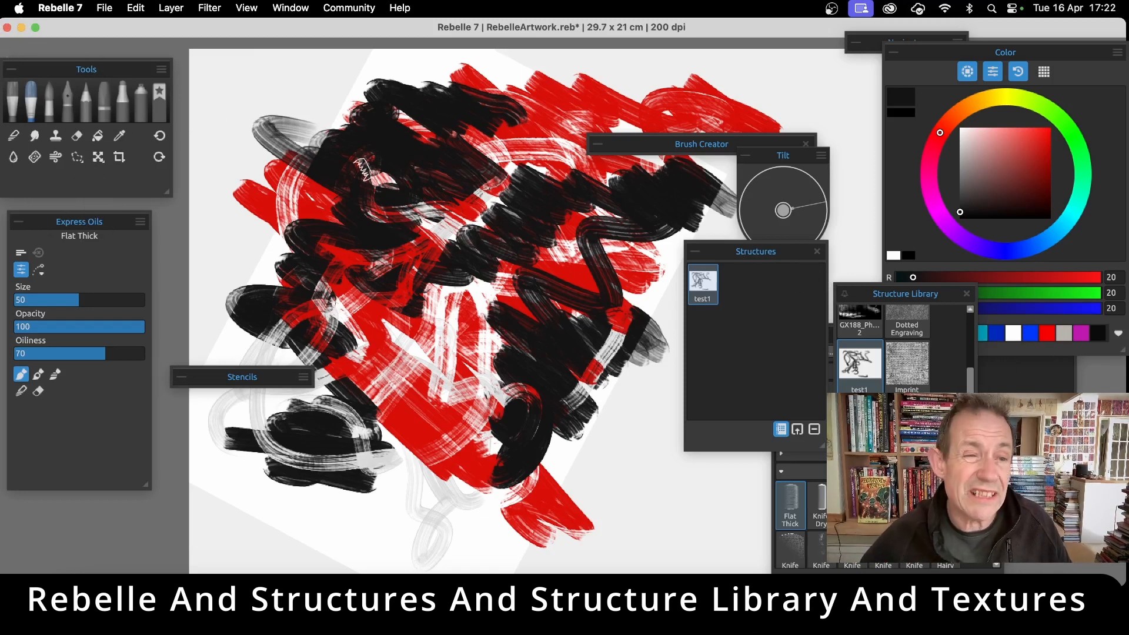
# Paint a small black patch near the centre of the painting with the Inks Brush 3 at size 15
pyautogui.click(70, 91)
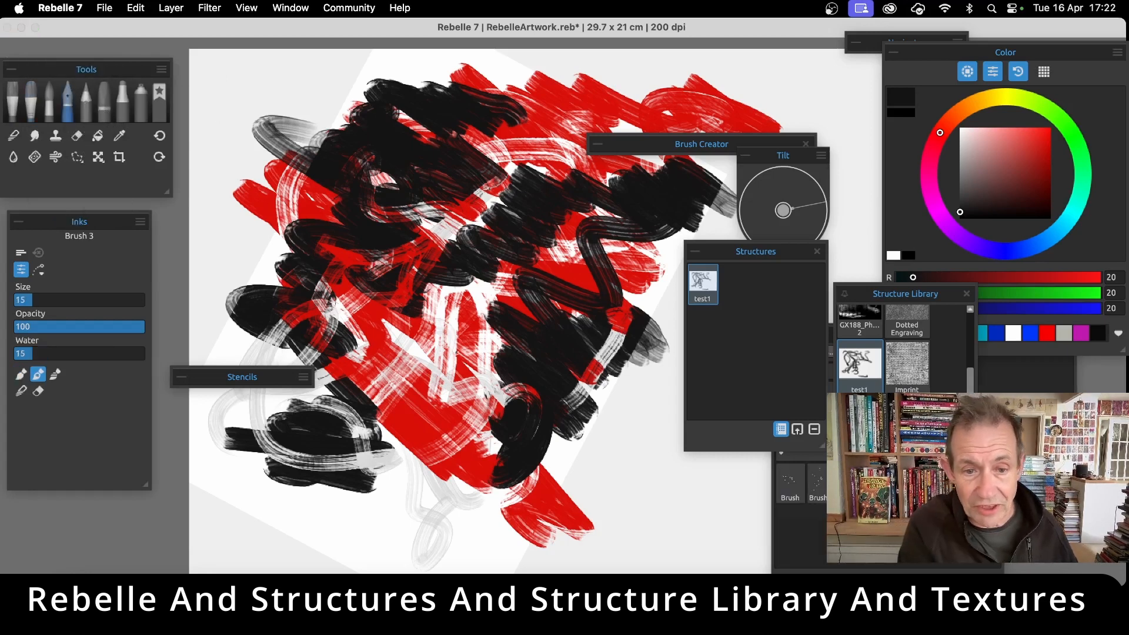
pyautogui.moveTo(434, 322)
pyautogui.mouseDown()
pyautogui.moveTo(467, 390)
pyautogui.moveTo(452, 402)
pyautogui.moveTo(415, 376)
pyautogui.moveTo(444, 399)
pyautogui.moveTo(468, 321)
pyautogui.mouseUp()
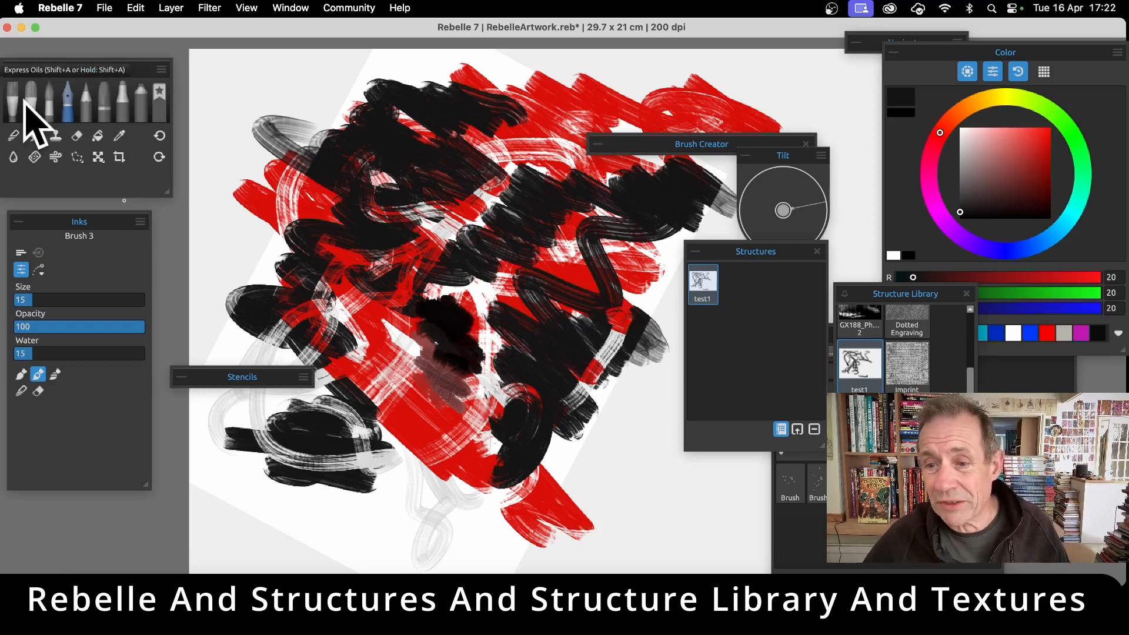
# View the Structure Library's thumbnails at the small and large icon sizes
pyautogui.moveTo(873, 291)
pyautogui.mouseDown()
pyautogui.moveTo(461, 242)
pyautogui.moveTo(565, 260)
pyautogui.mouseUp()
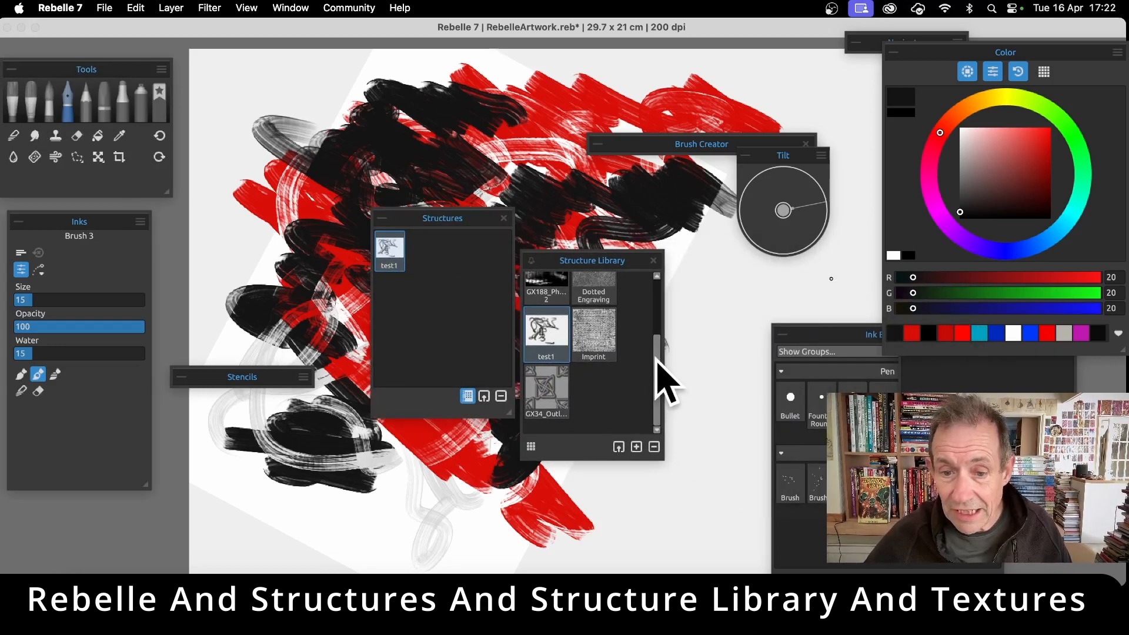
pyautogui.moveTo(657, 376)
pyautogui.mouseDown()
pyautogui.moveTo(655, 320)
pyautogui.moveTo(662, 361)
pyautogui.mouseUp()
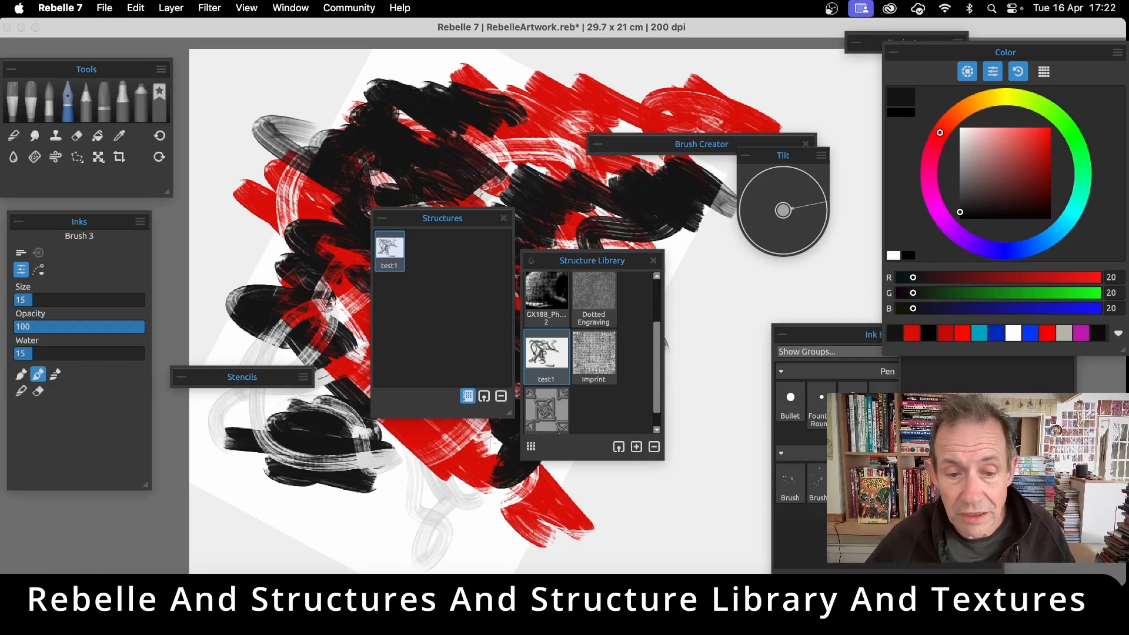
pyautogui.click(531, 447)
pyautogui.click(531, 447)
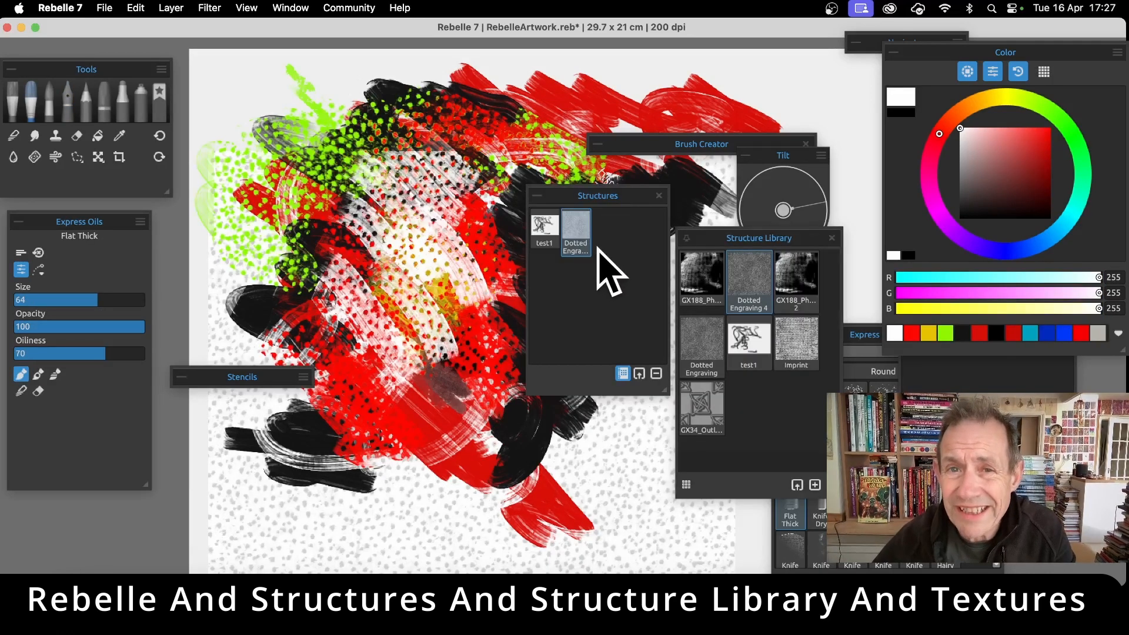
# Show the Dotted Engraving 4 structure on the canvas for editing and turn off its Invert option
pyautogui.click(574, 231)
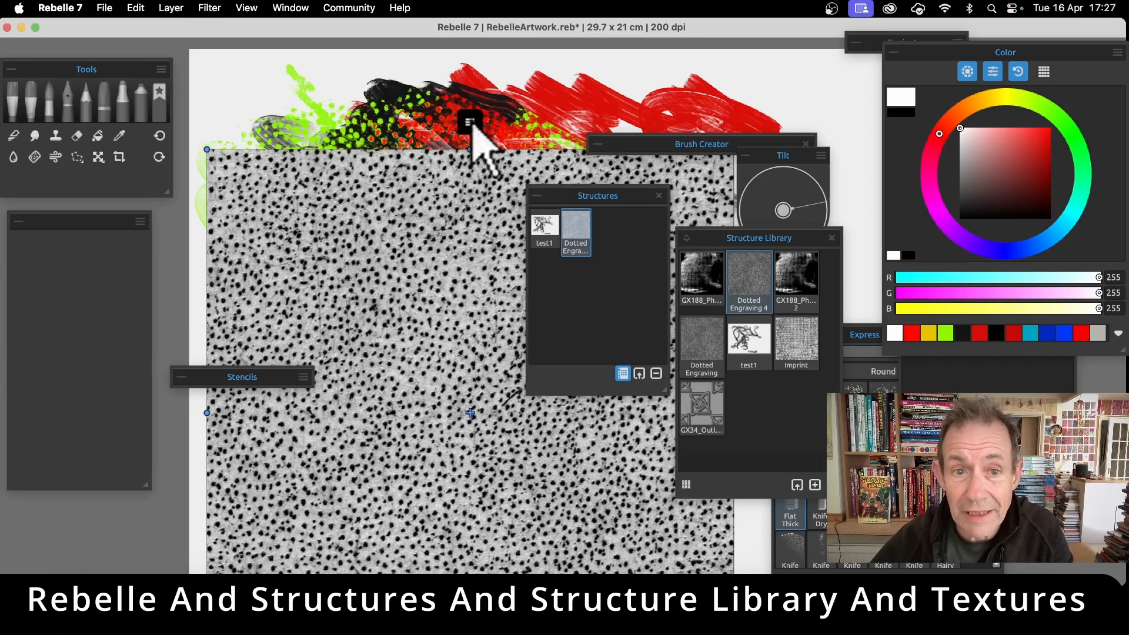
pyautogui.click(470, 122)
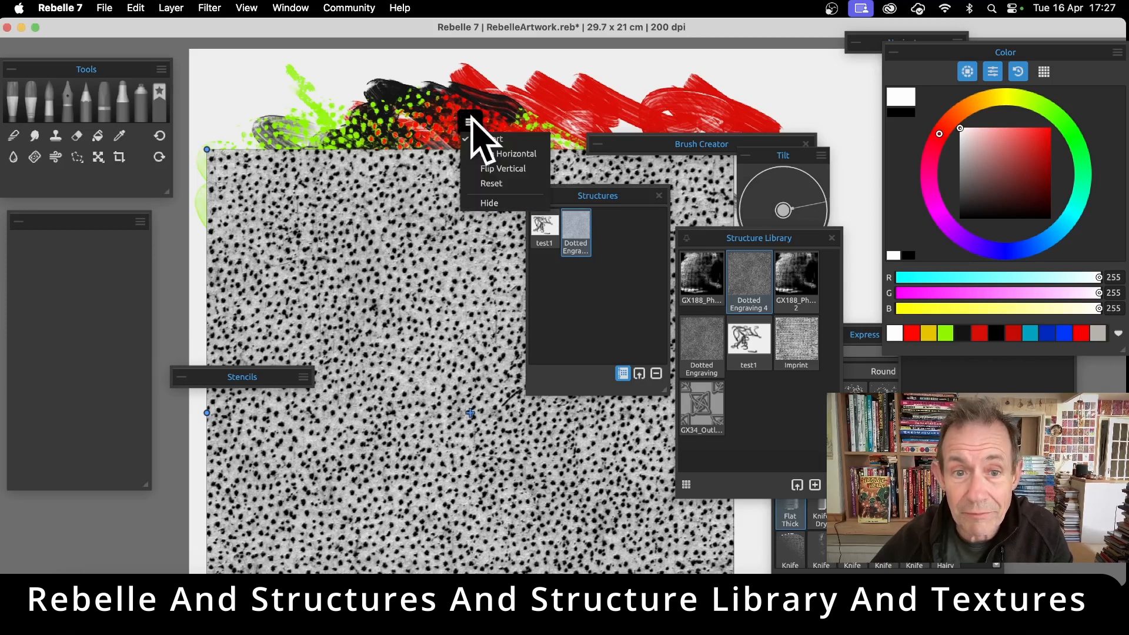
pyautogui.click(511, 140)
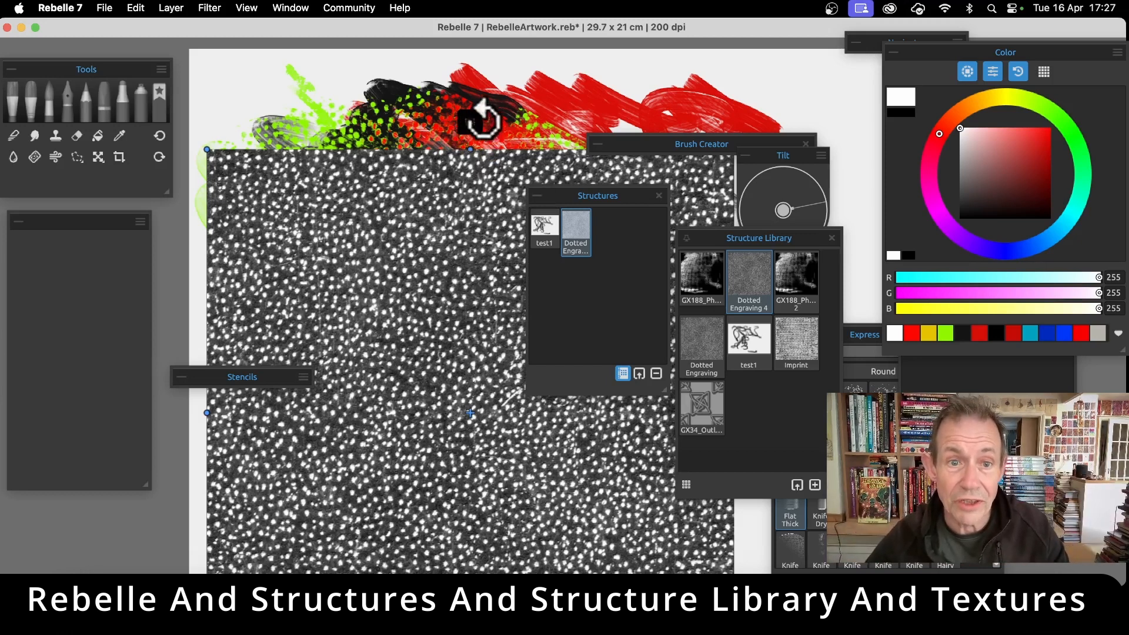
# Try flipping the Dotted Engraving 4 structure horizontally and vertically, and reset it
pyautogui.click(470, 122)
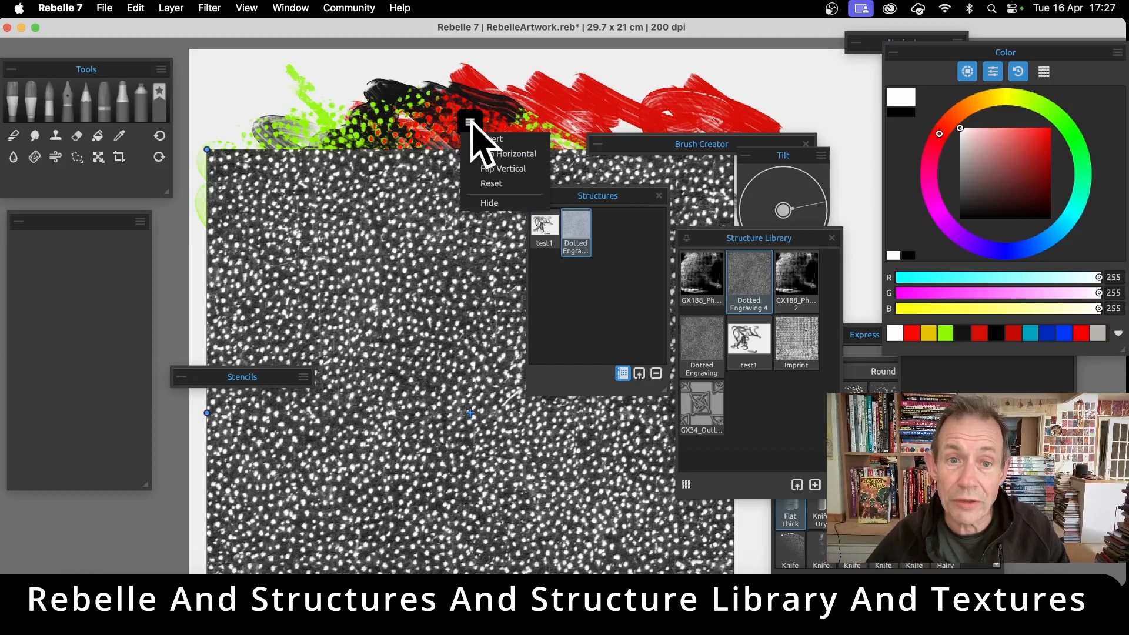
pyautogui.click(509, 154)
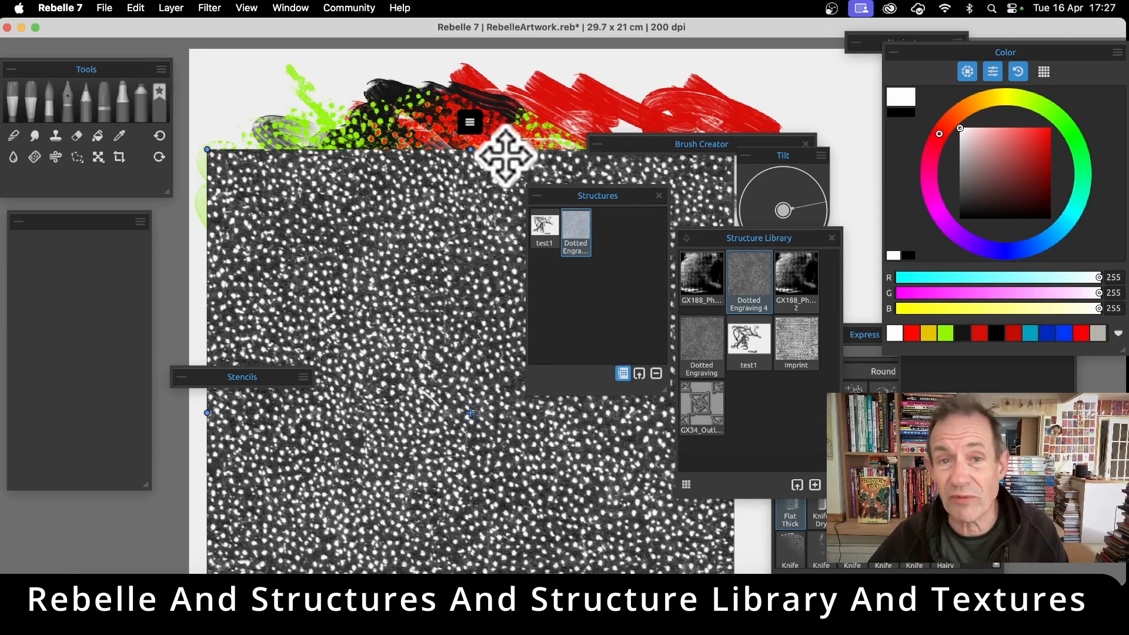
pyautogui.click(470, 123)
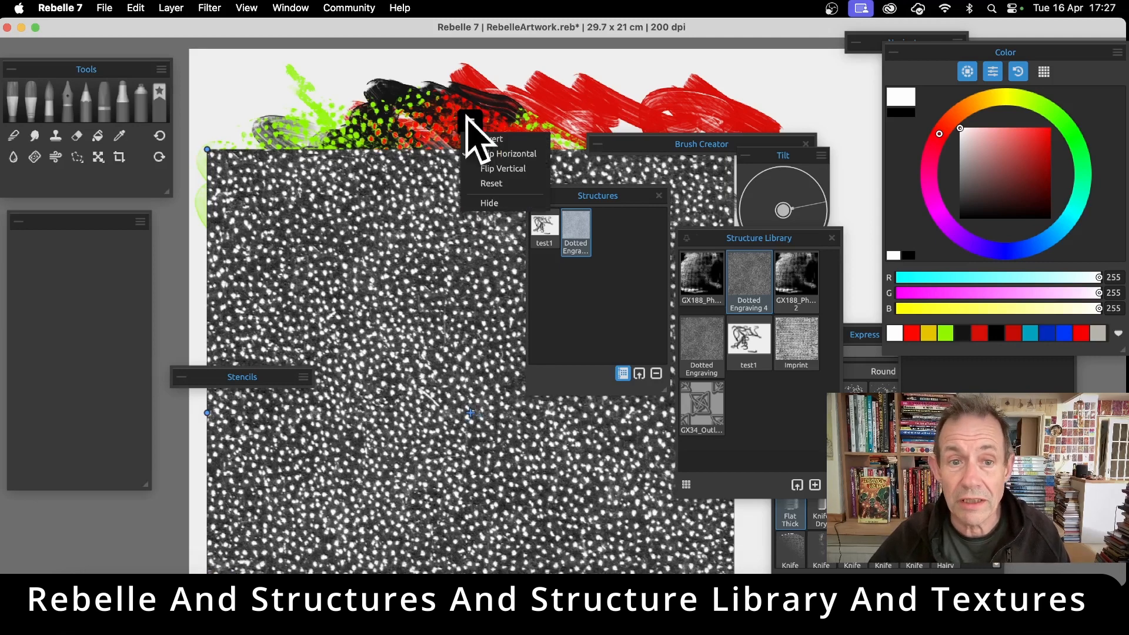
pyautogui.click(516, 169)
pyautogui.click(471, 123)
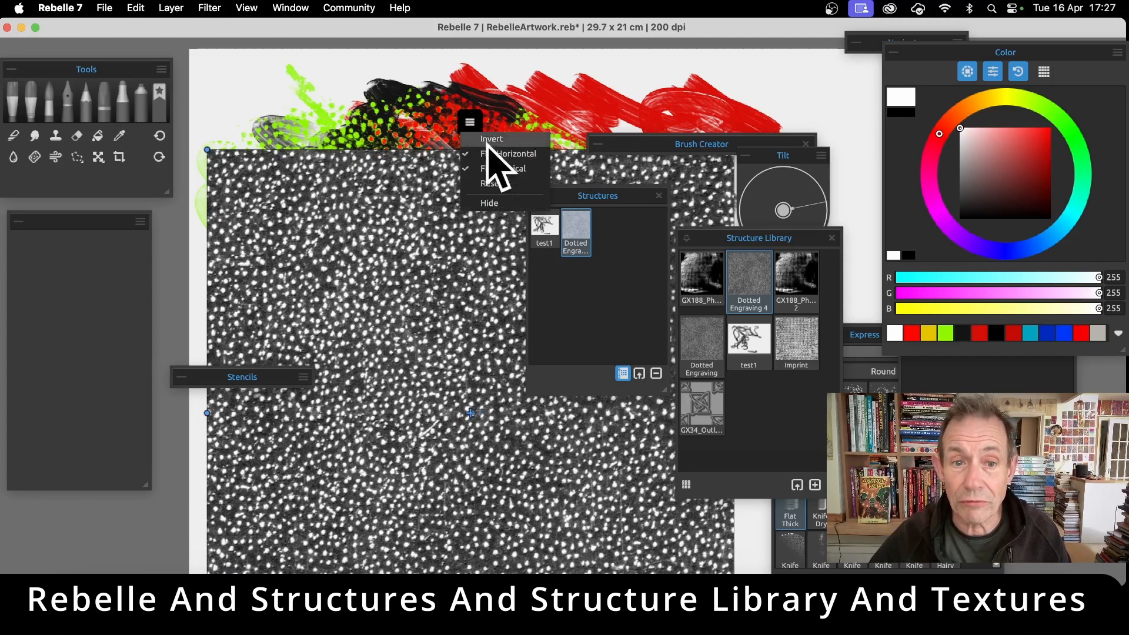
pyautogui.click(495, 182)
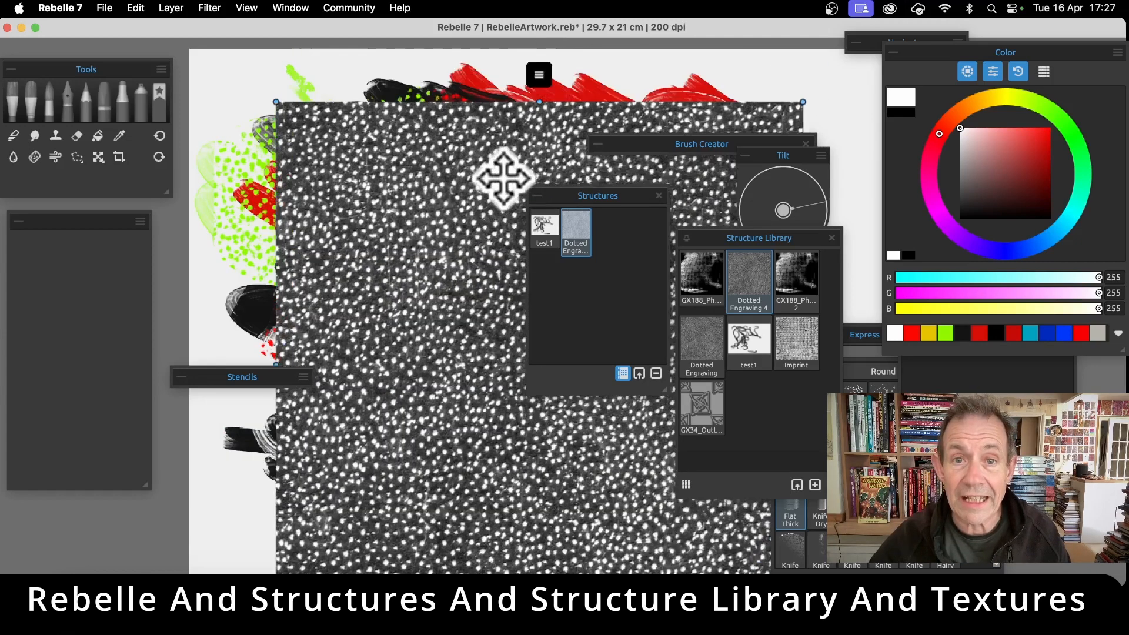
# Hide the Dotted Engraving 4 structure and show it again on the canvas
pyautogui.click(516, 114)
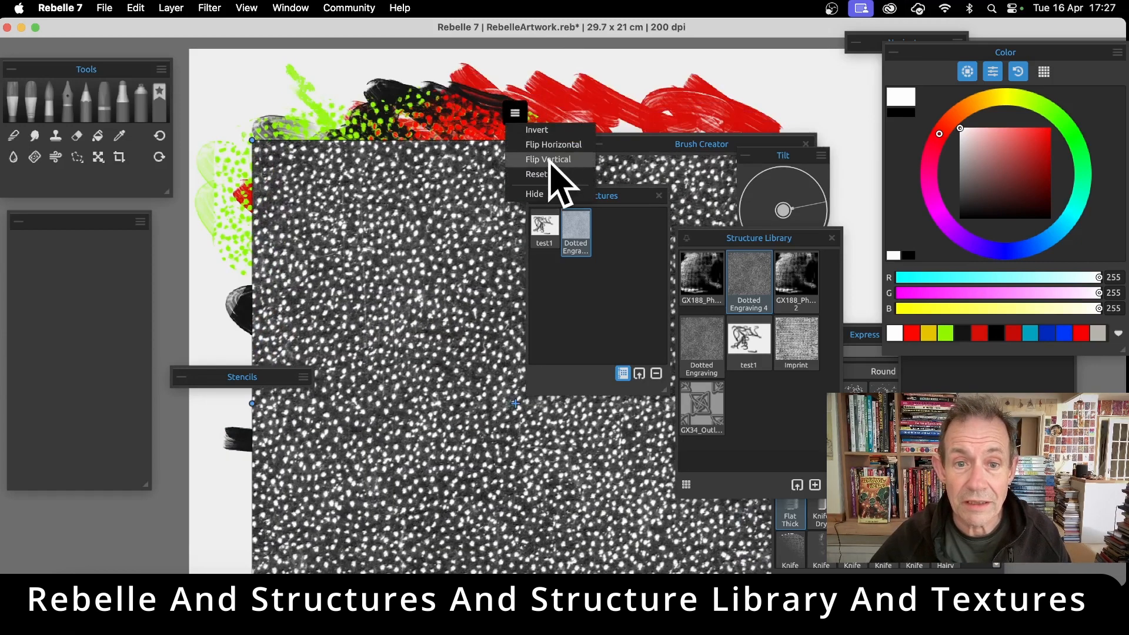
pyautogui.click(544, 193)
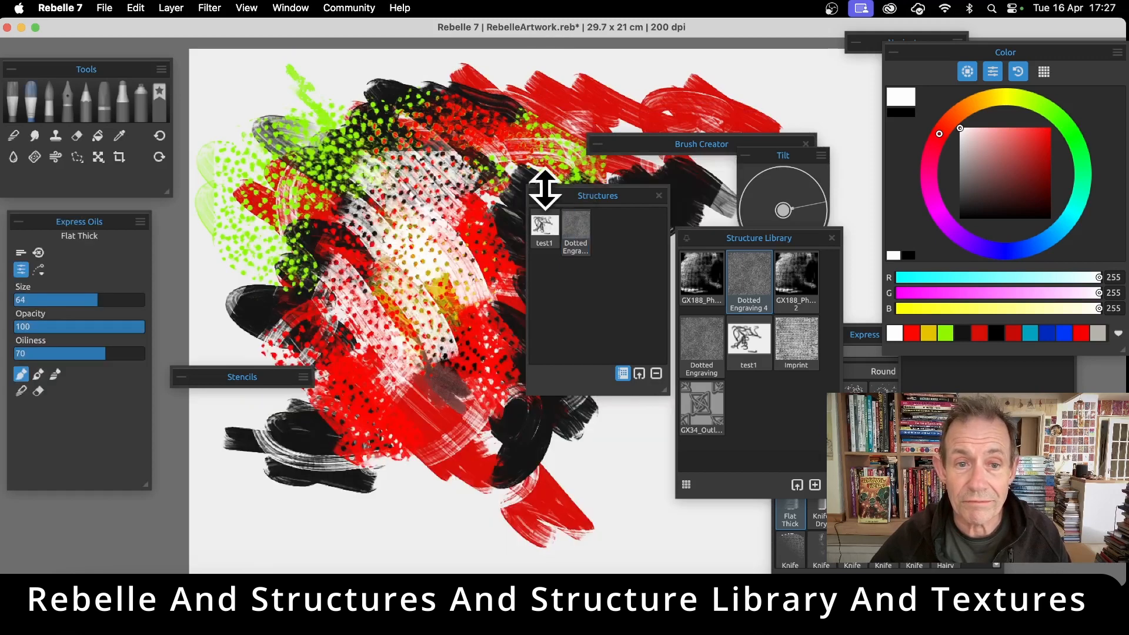
pyautogui.click(579, 229)
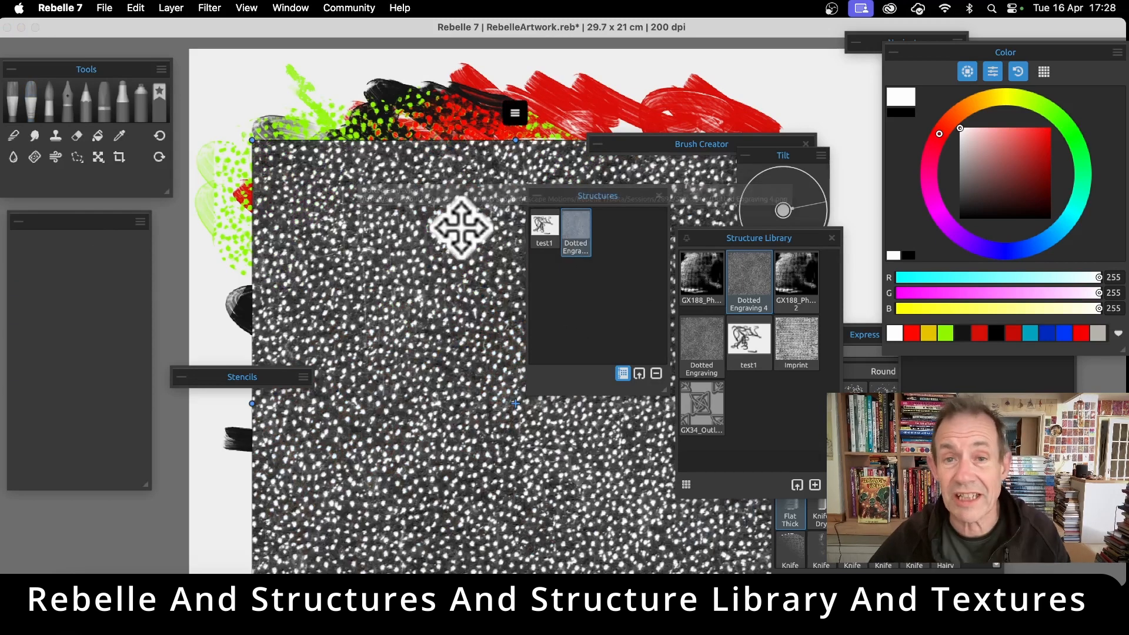